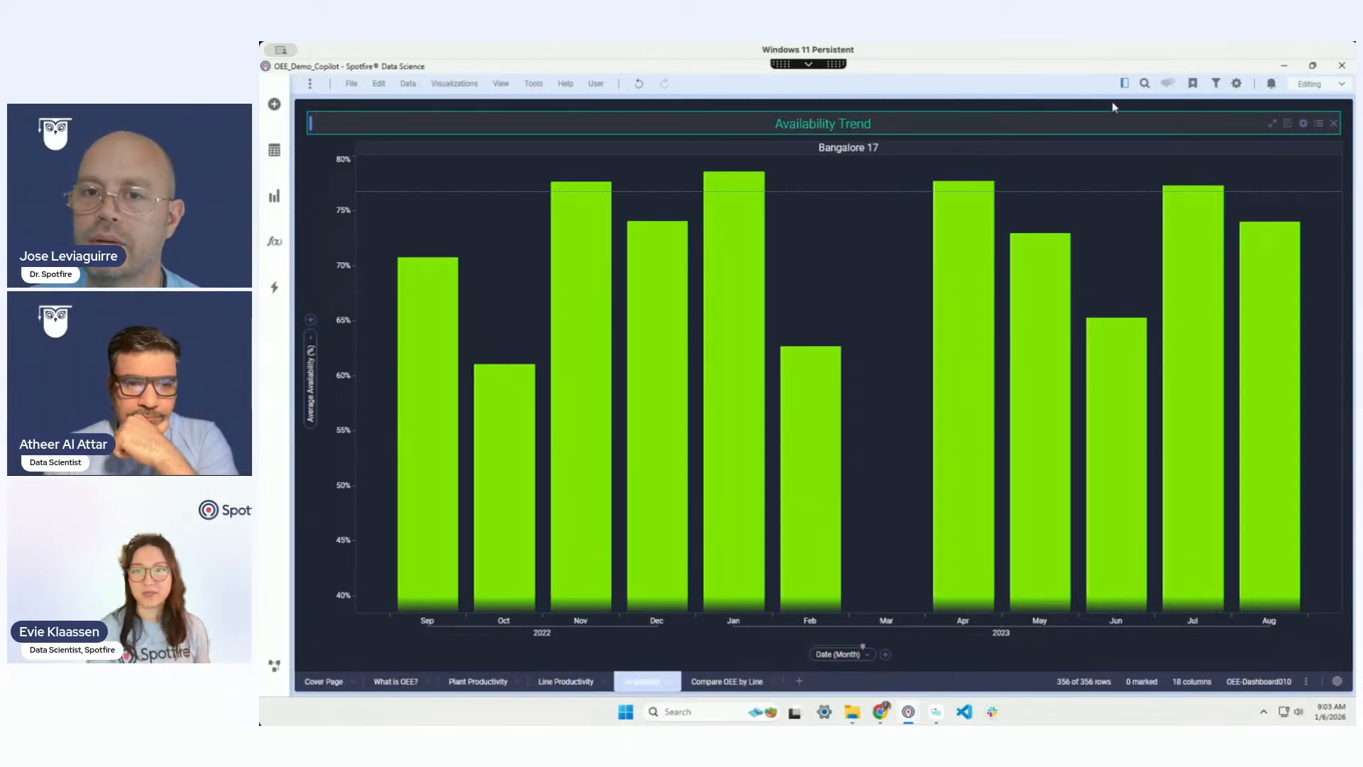
Step: Open the Copilot panel and set its mode to OEE Analytics
click(1124, 83)
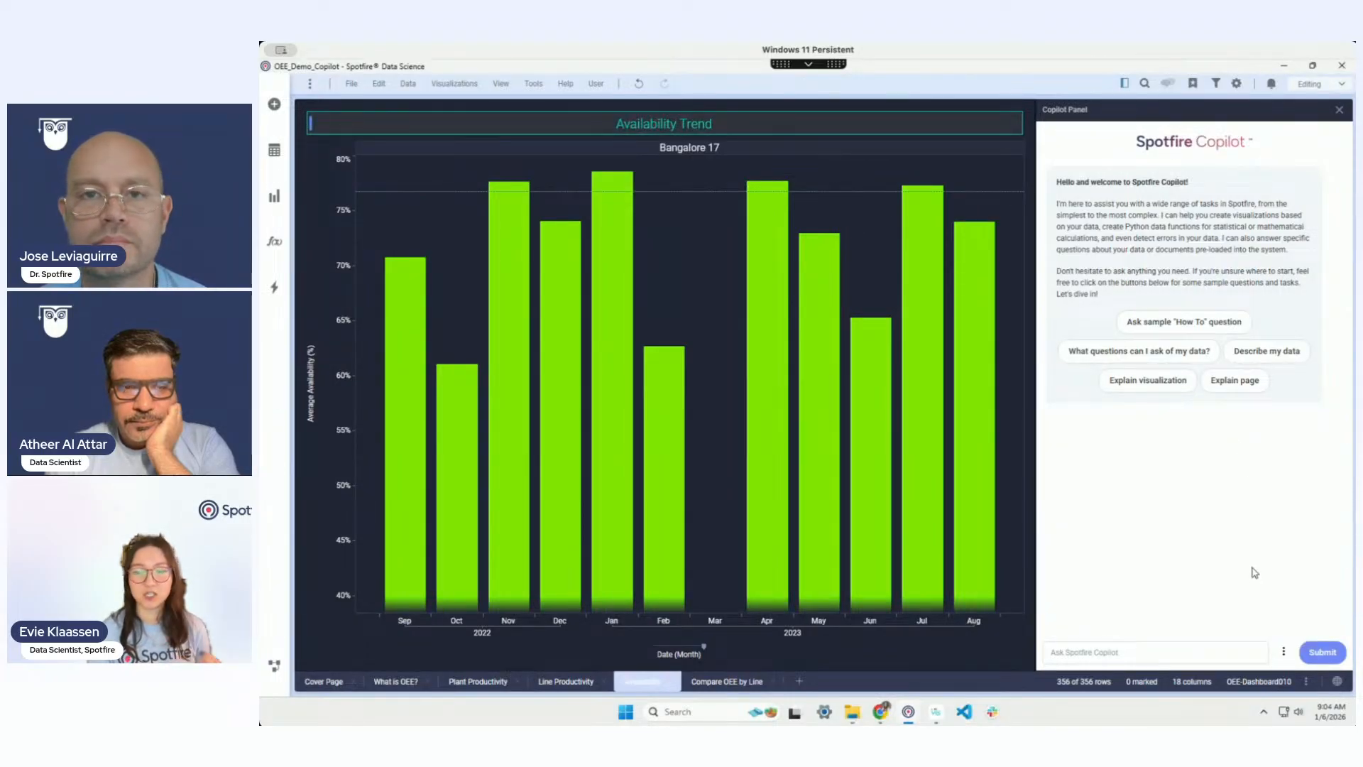
click(1282, 652)
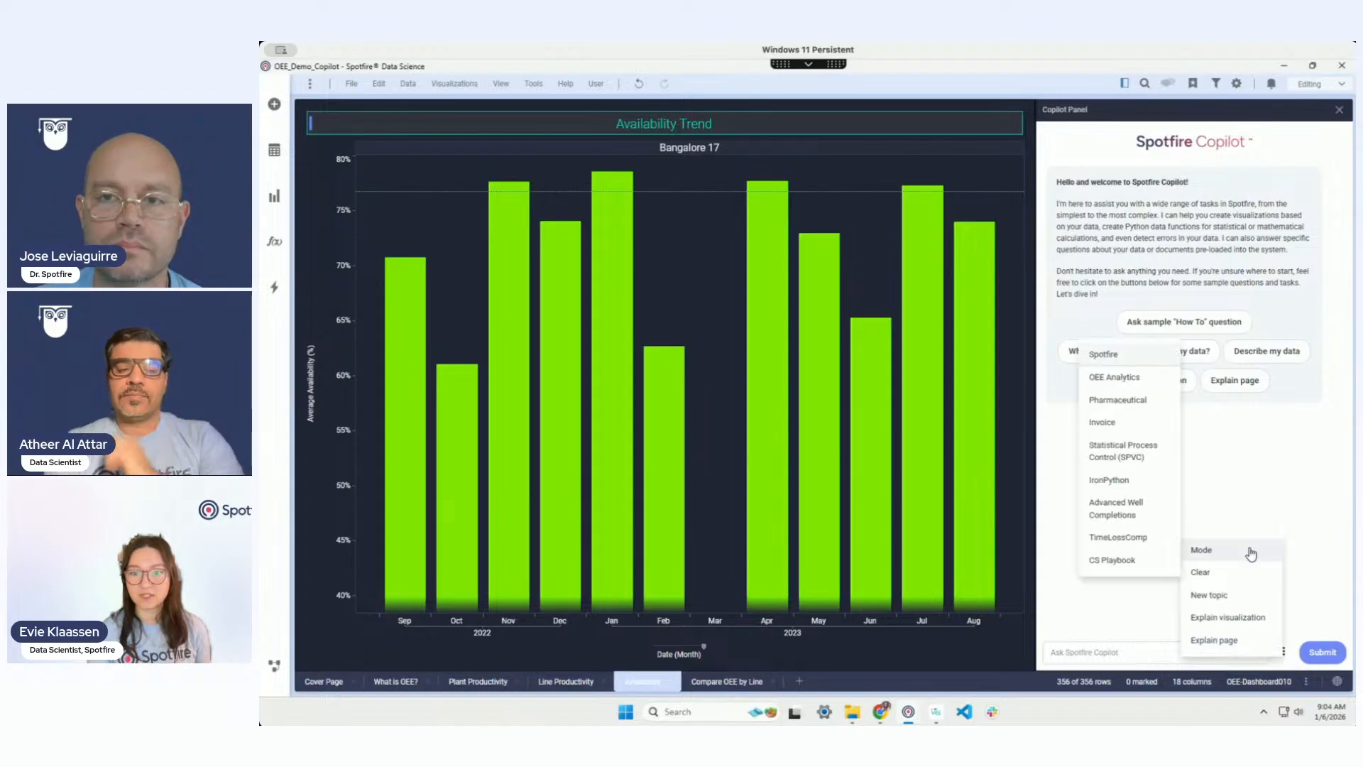
mouse_move(1207, 552)
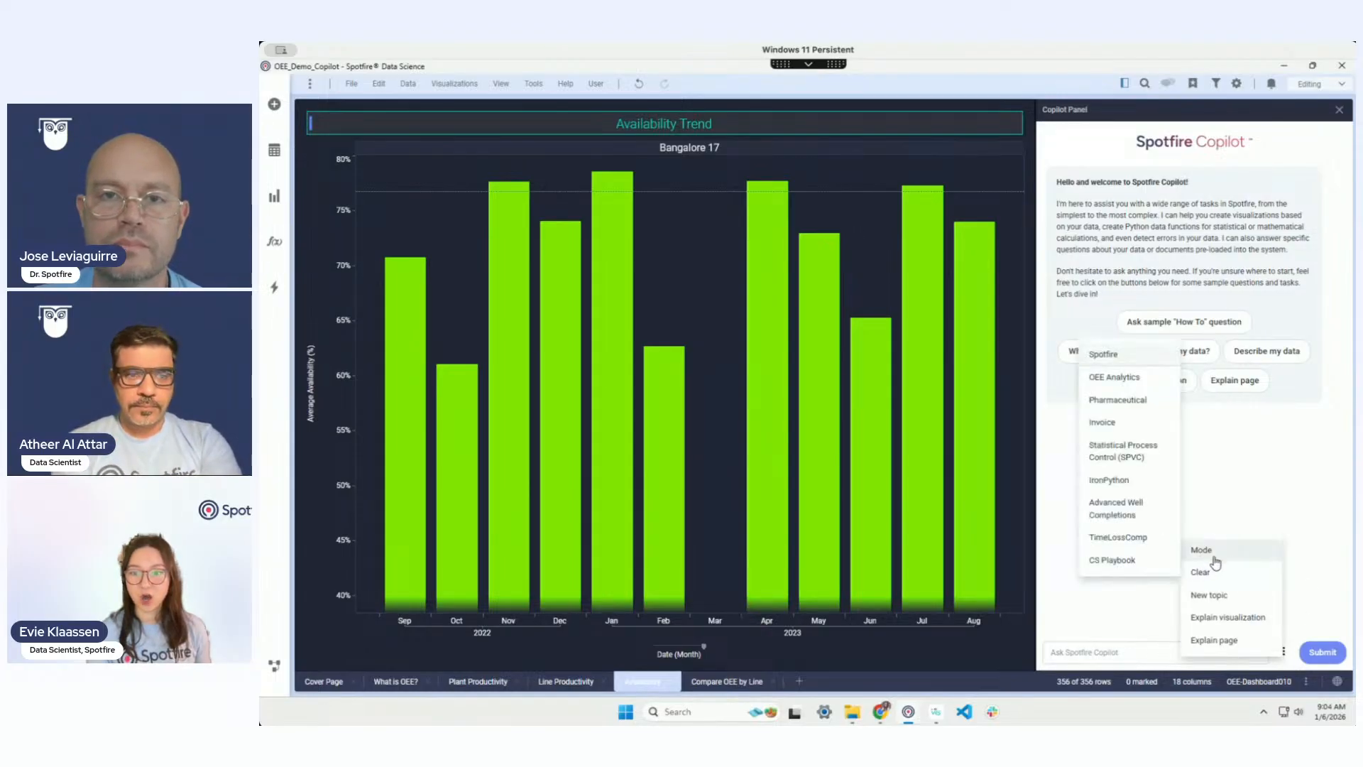
click(1139, 379)
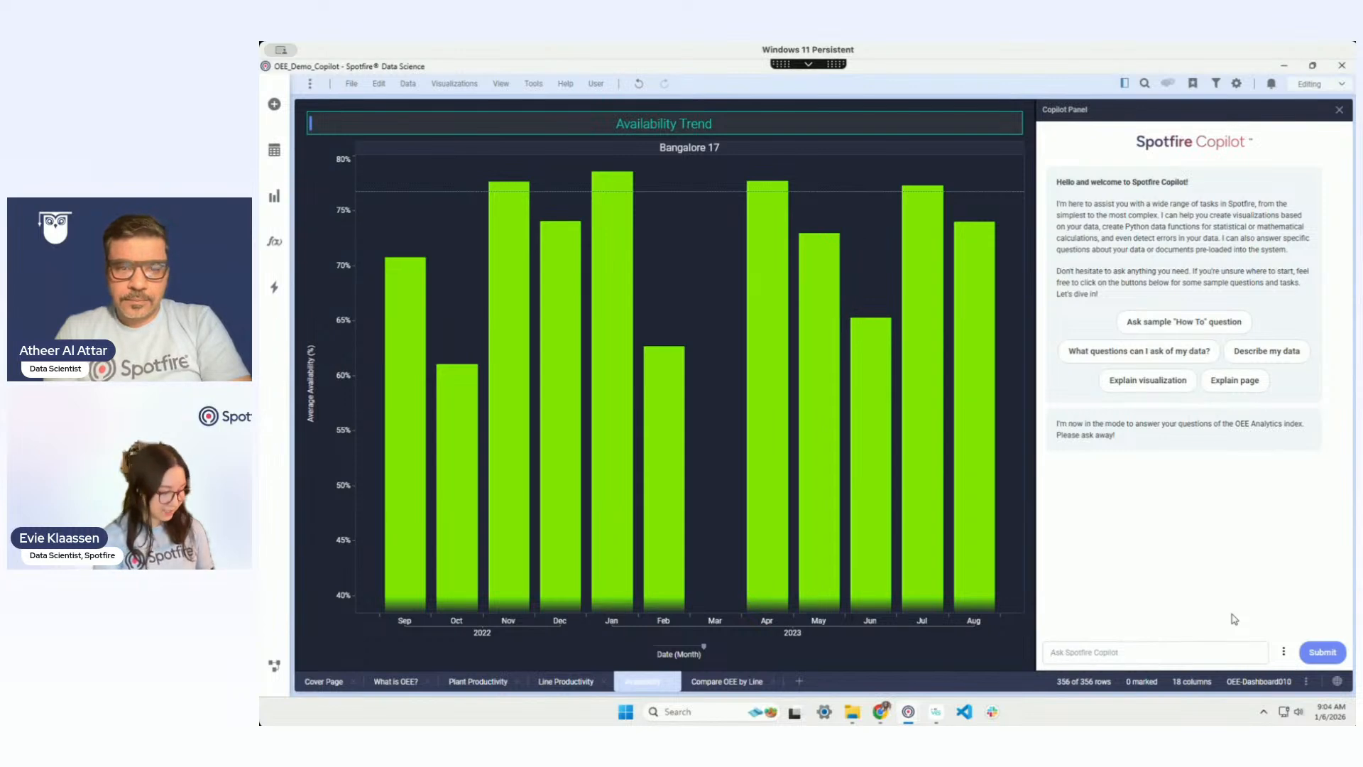
Step: Ask Copilot 'what are the core elements of oee?'
text(what are the core elem)
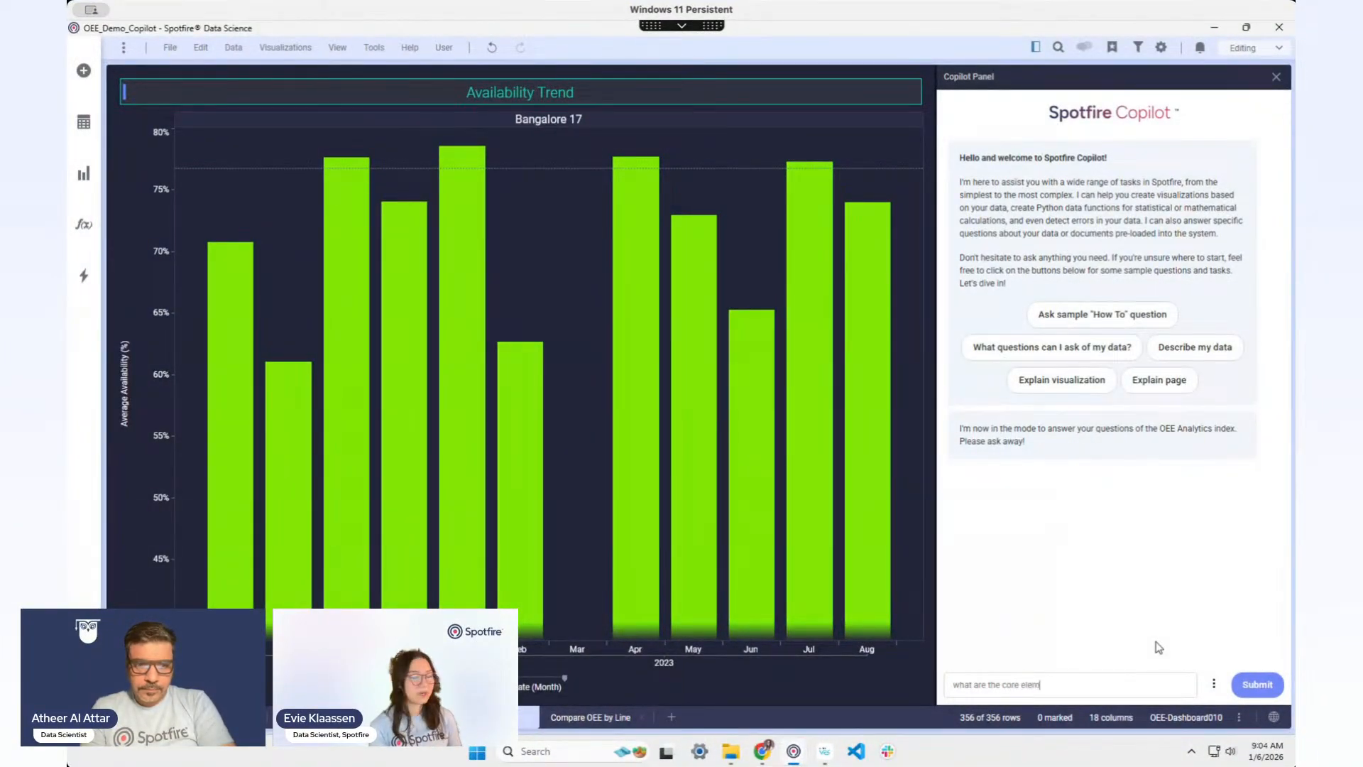
text(ents of oee)
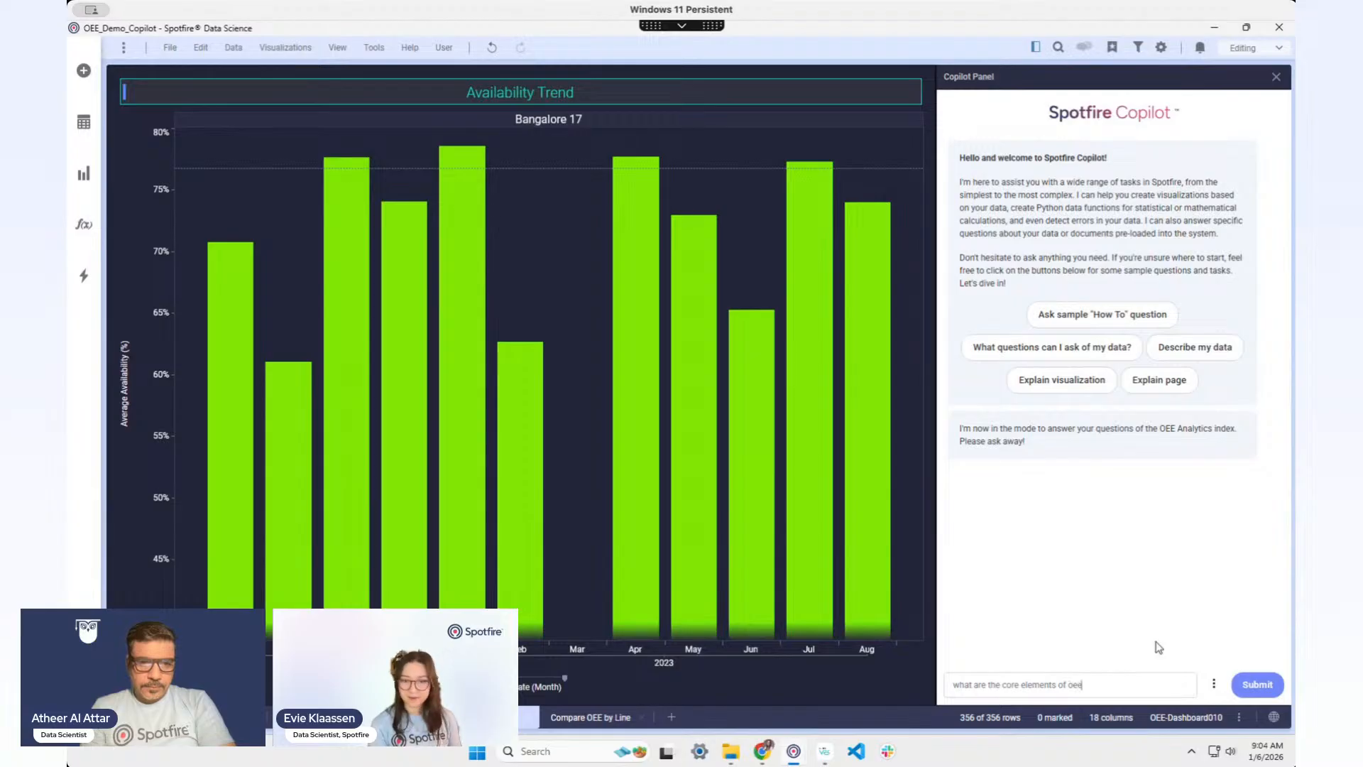
key(Return)
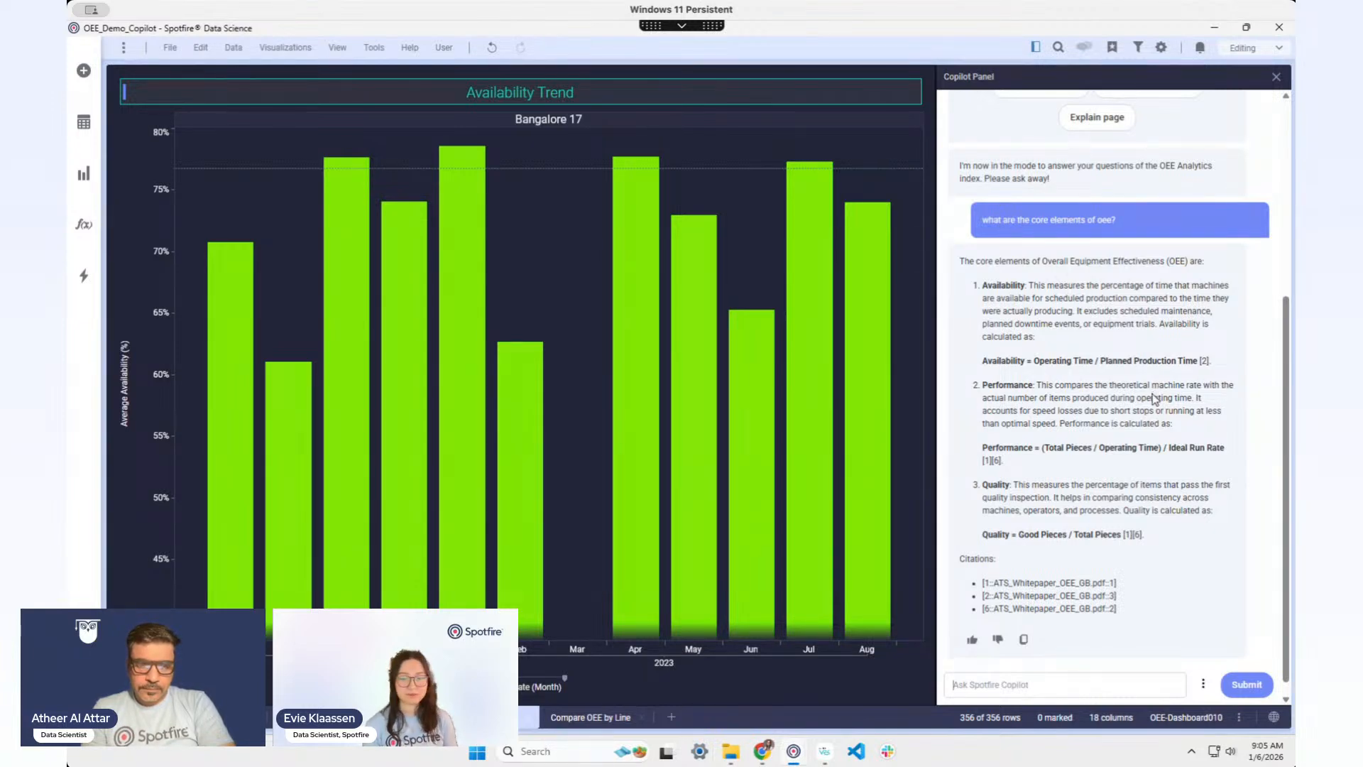
Step: Switch Copilot to Spotfire mode and ask which city and line-id has the highest average availability
click(1203, 683)
mouse_move(1121, 575)
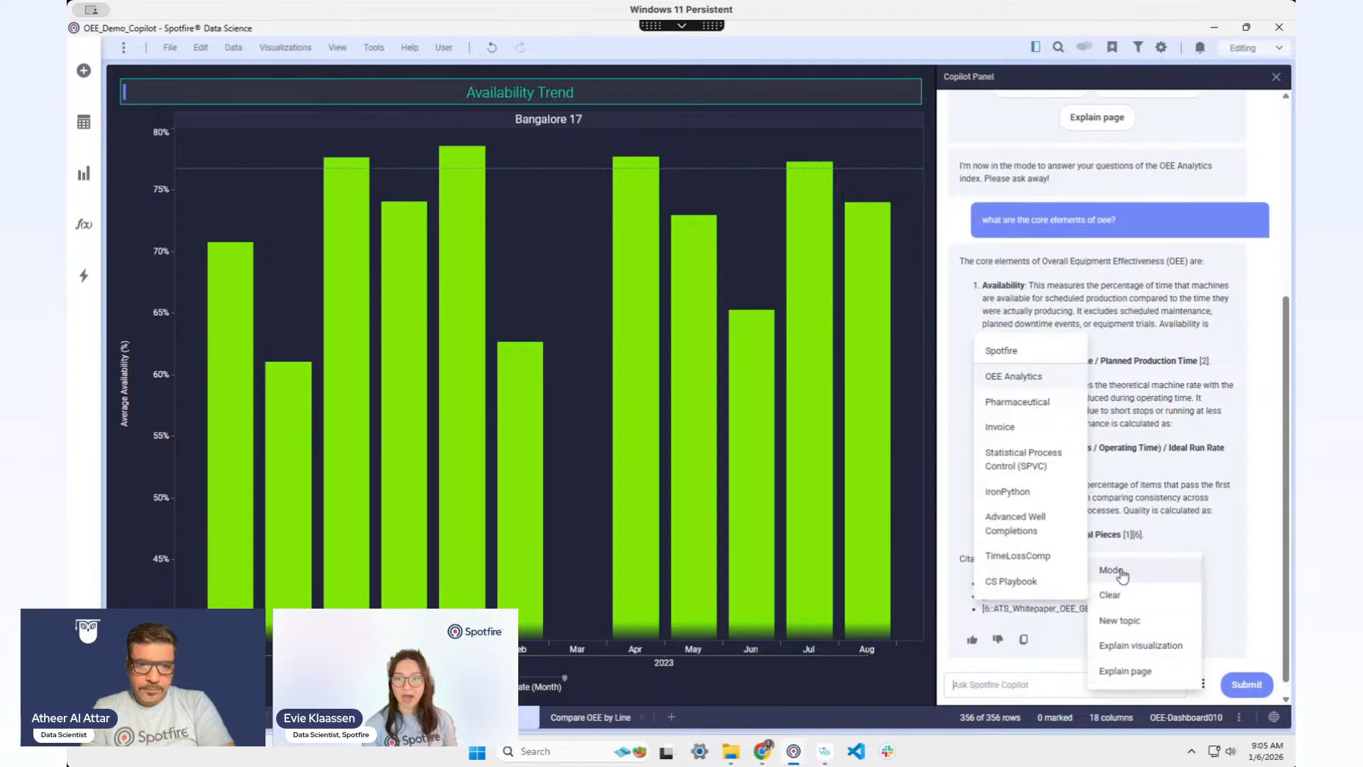
click(1042, 358)
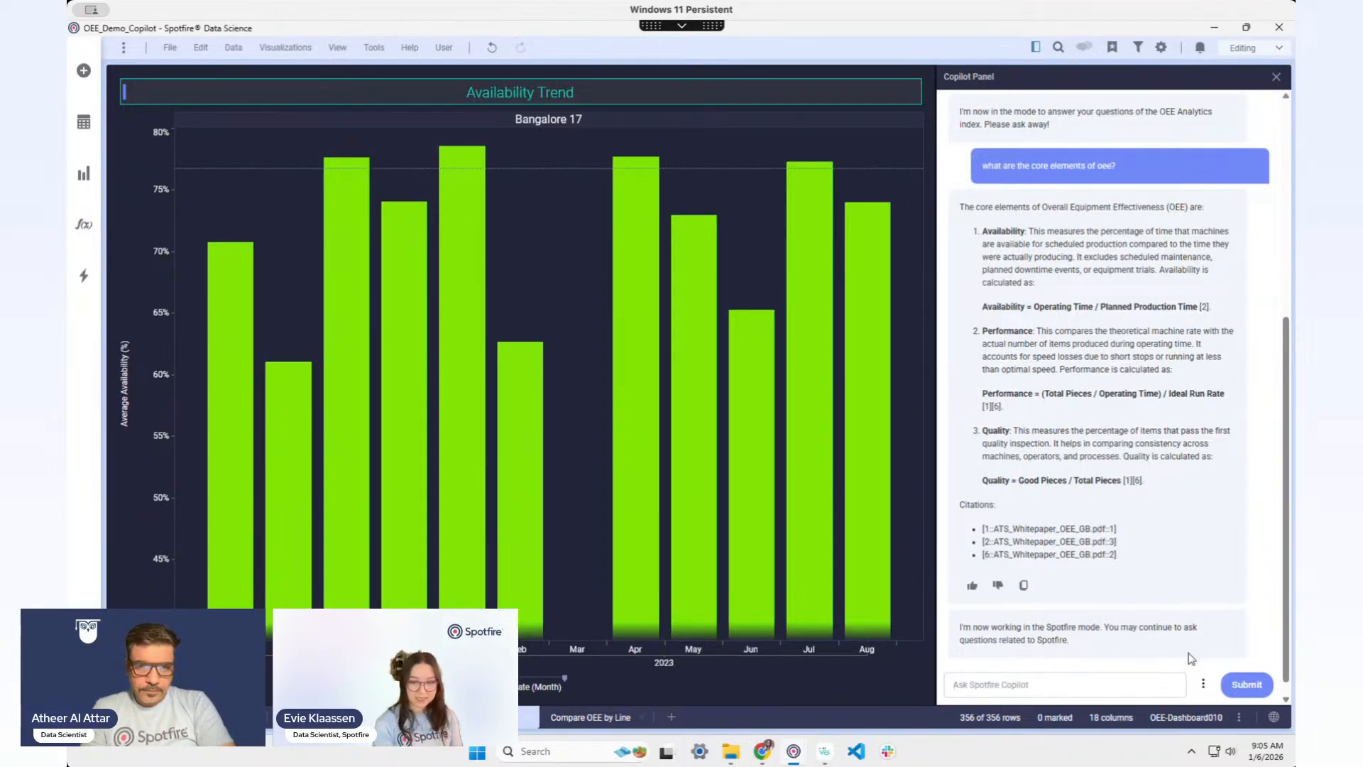
text(what city)
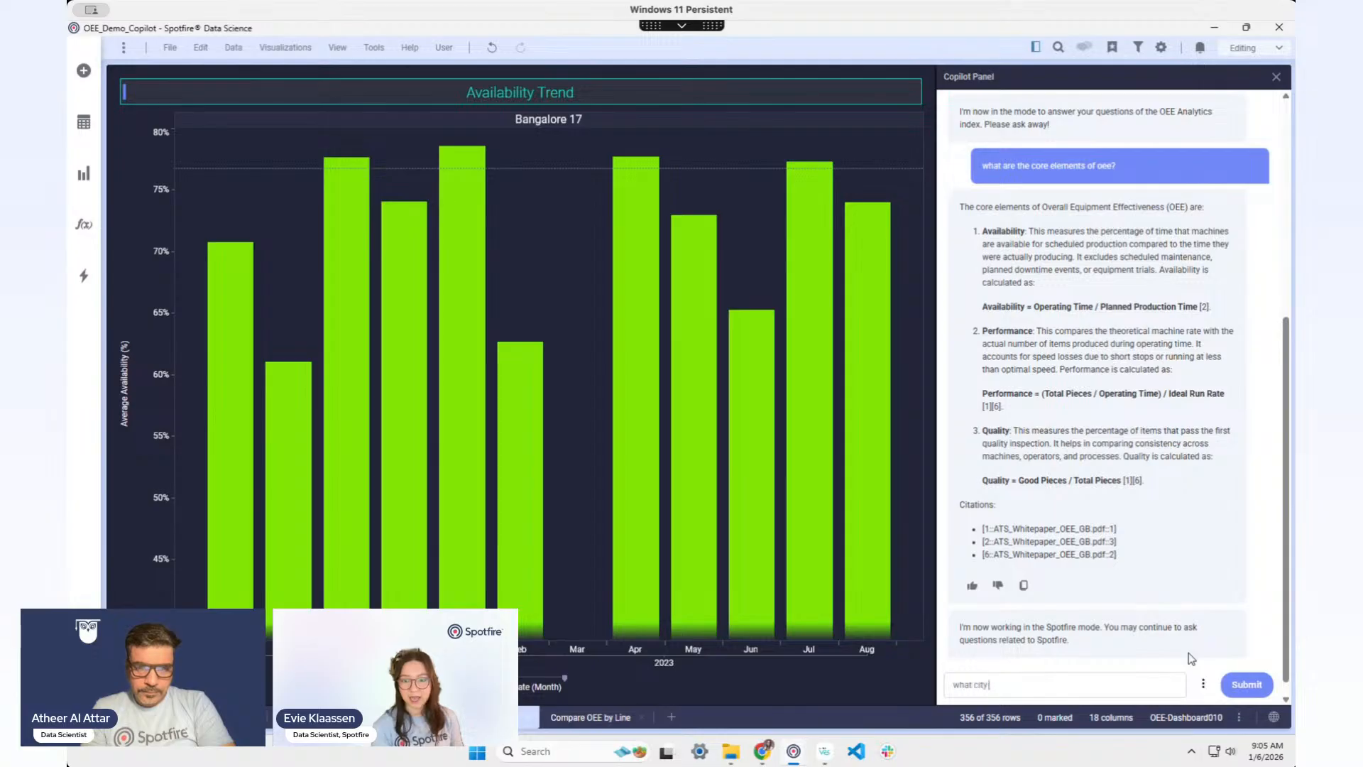
text( and line-id)
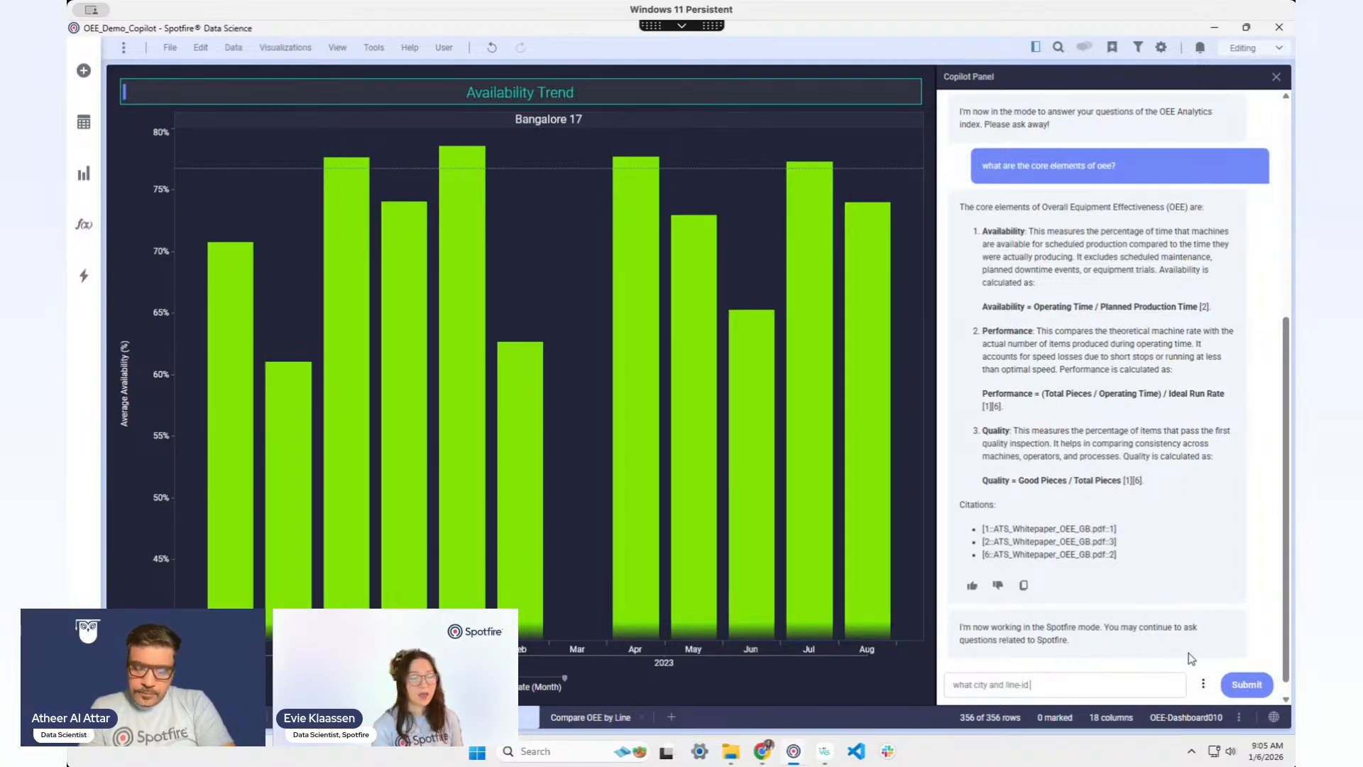
text( has the highest )
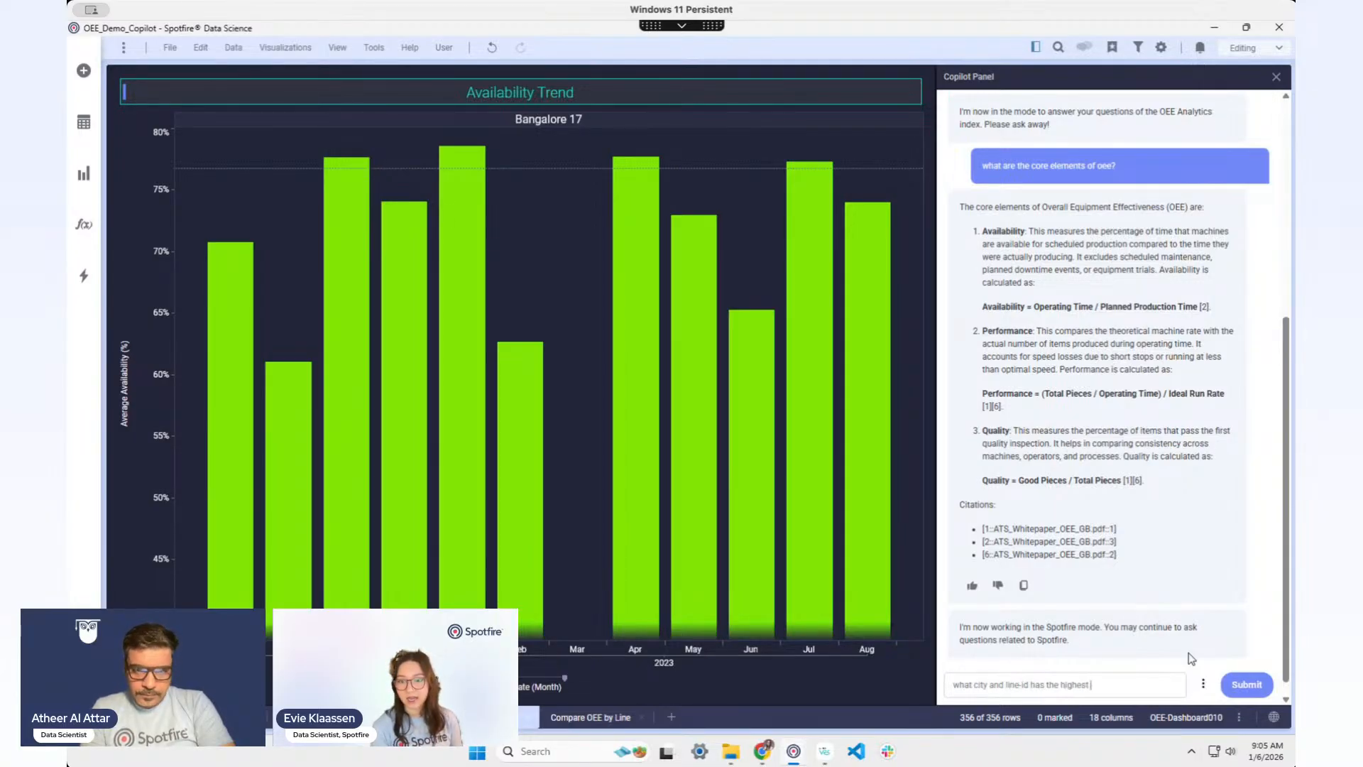
text(average availa)
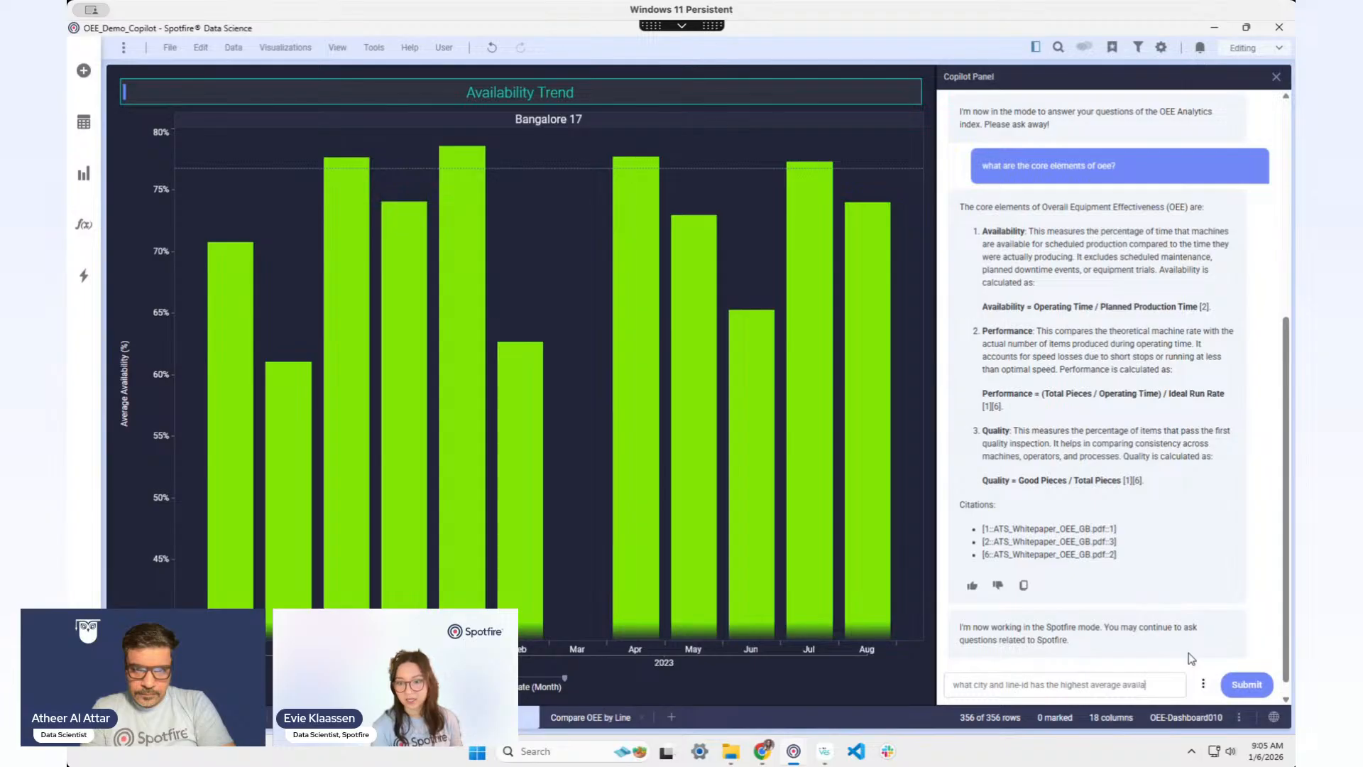
text(bility)
key(Return)
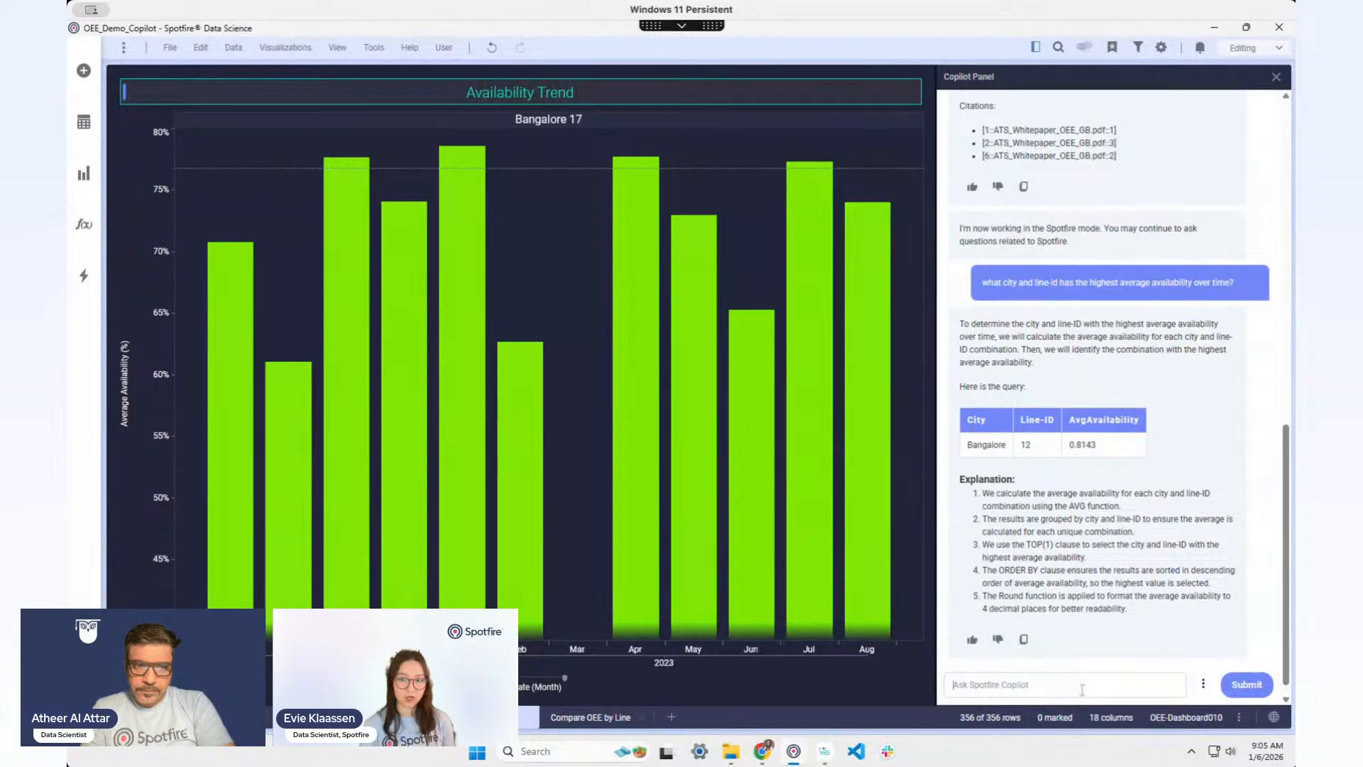
Step: Ask the follow-up 'what about lowest?' to find the lowest average availability line
text(what about lowest?)
key(Return)
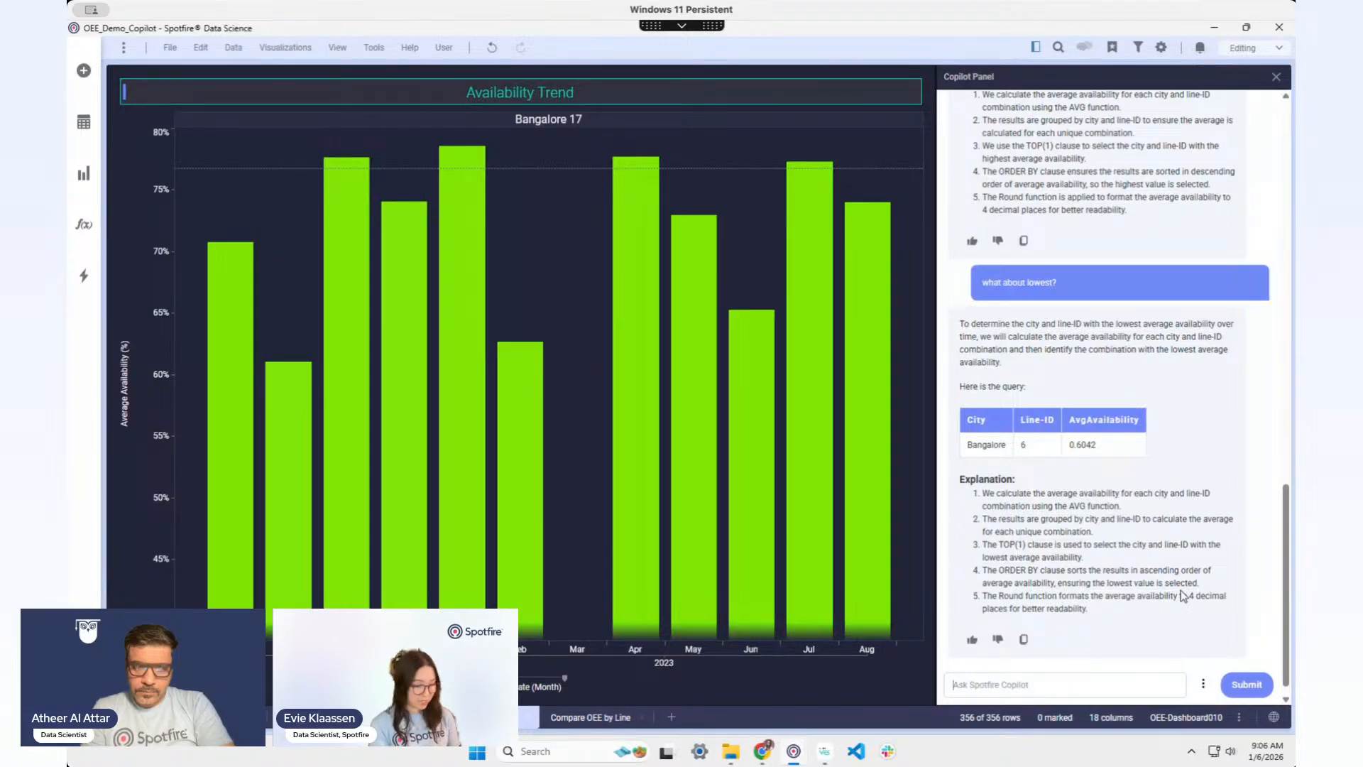
Step: Have Copilot create a box plot of availability per line ID in Bangalore and add it
text(create a box plot)
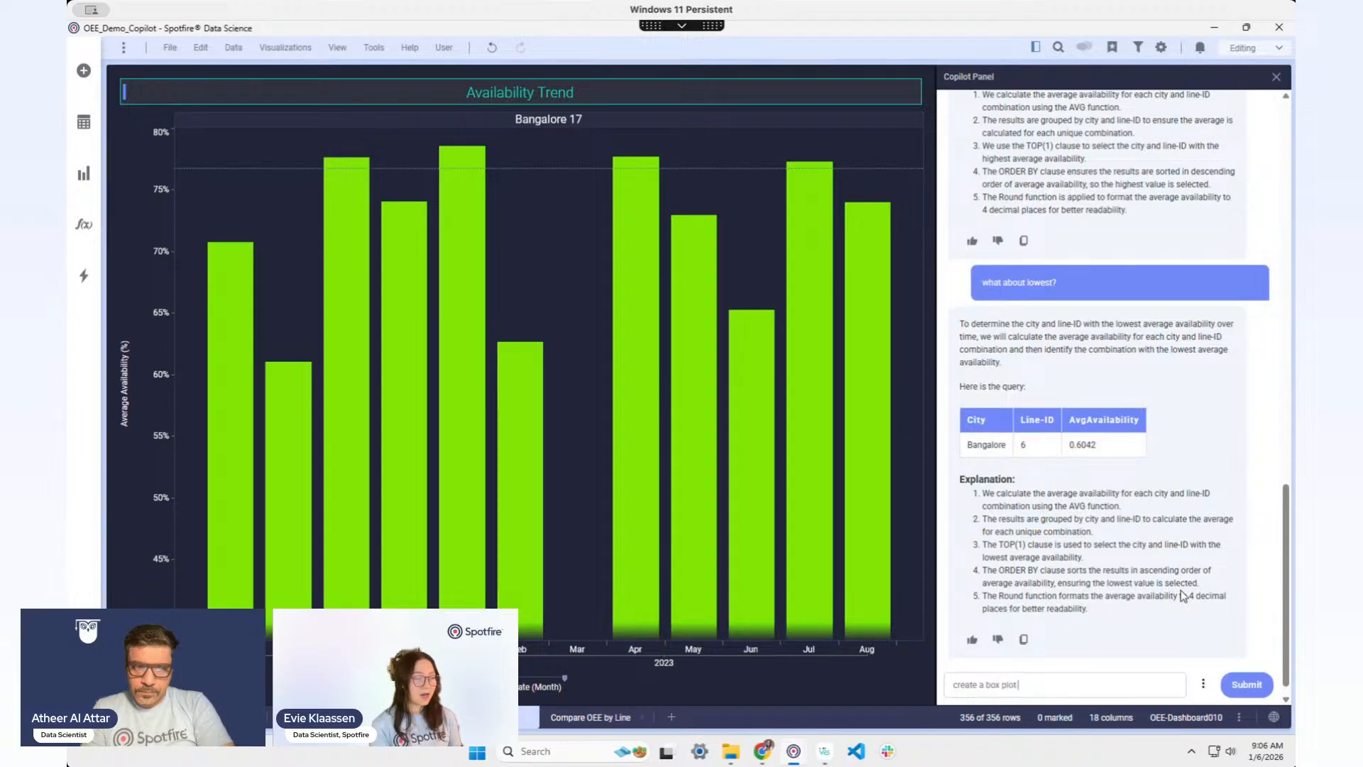
text( to show avai)
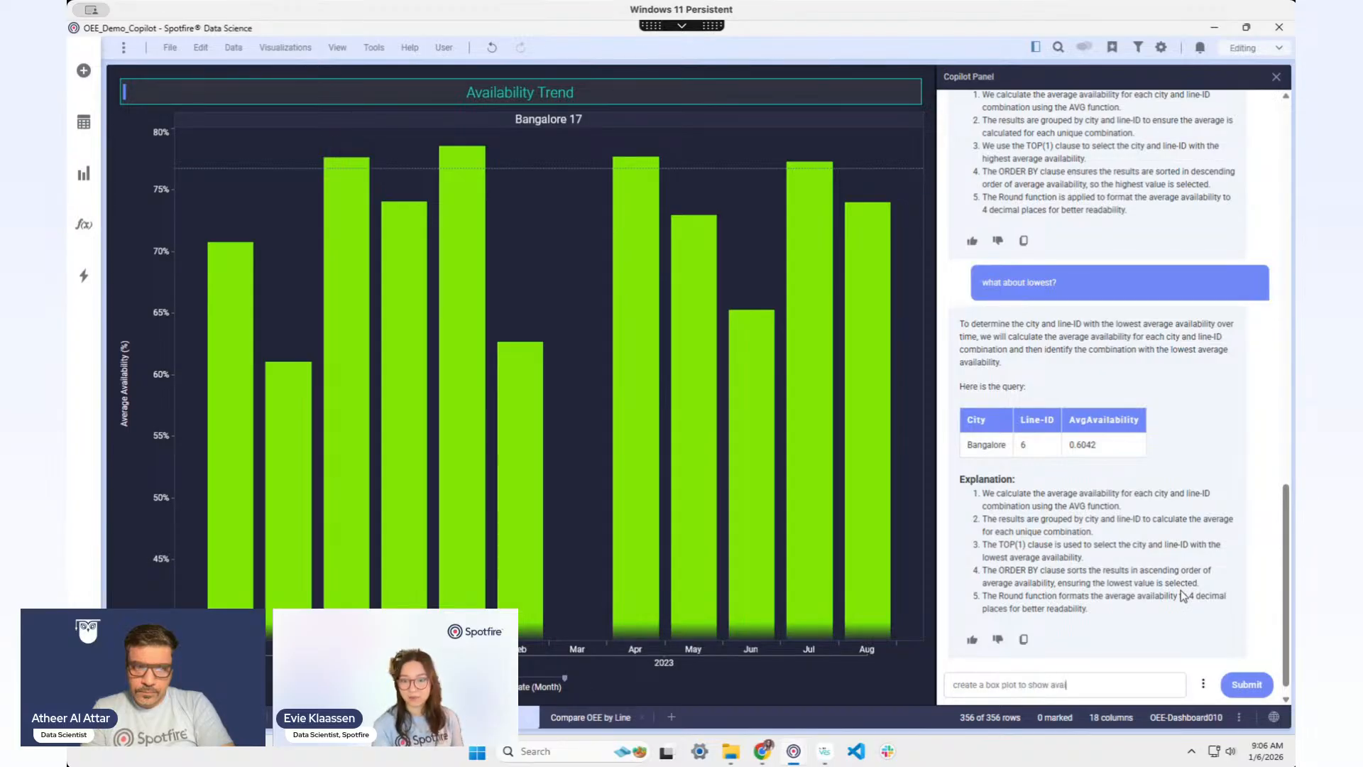
text(lability ov)
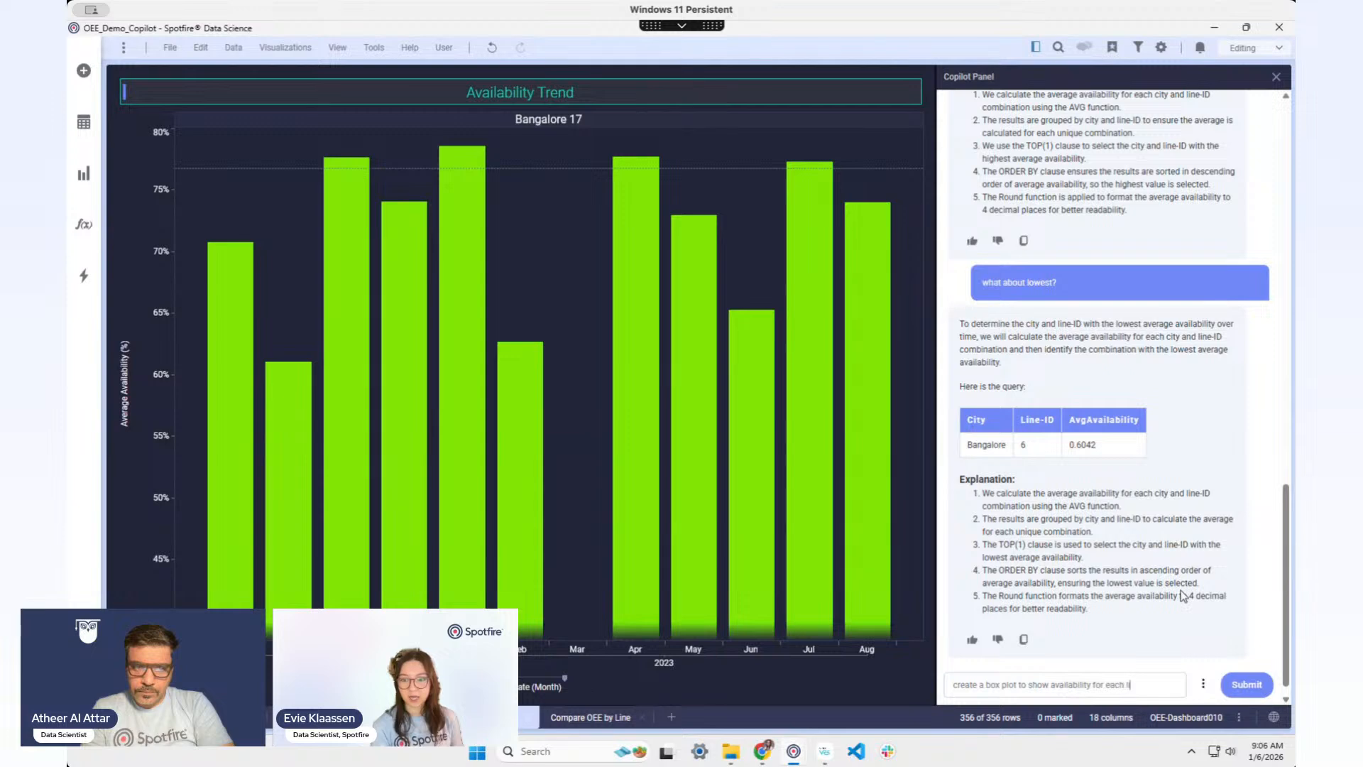
text( bangalore)
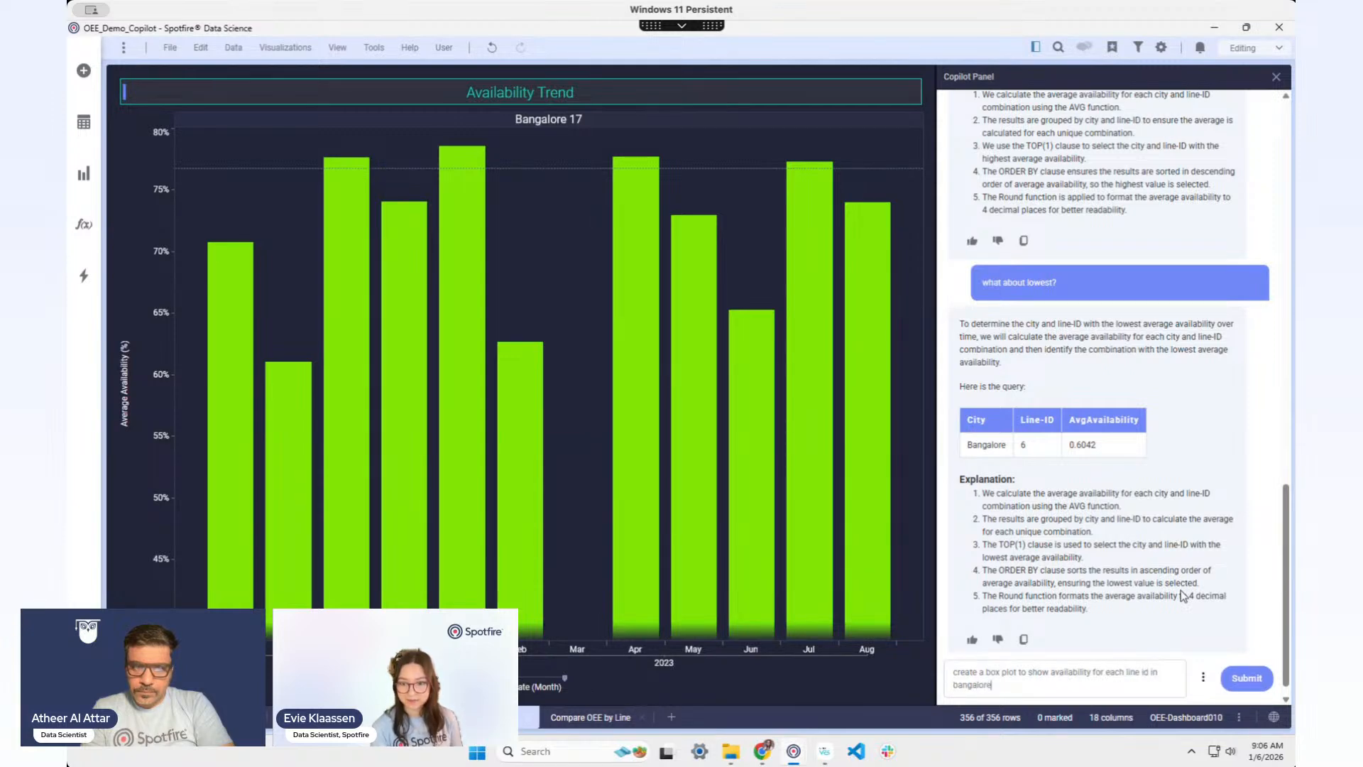
key(Return)
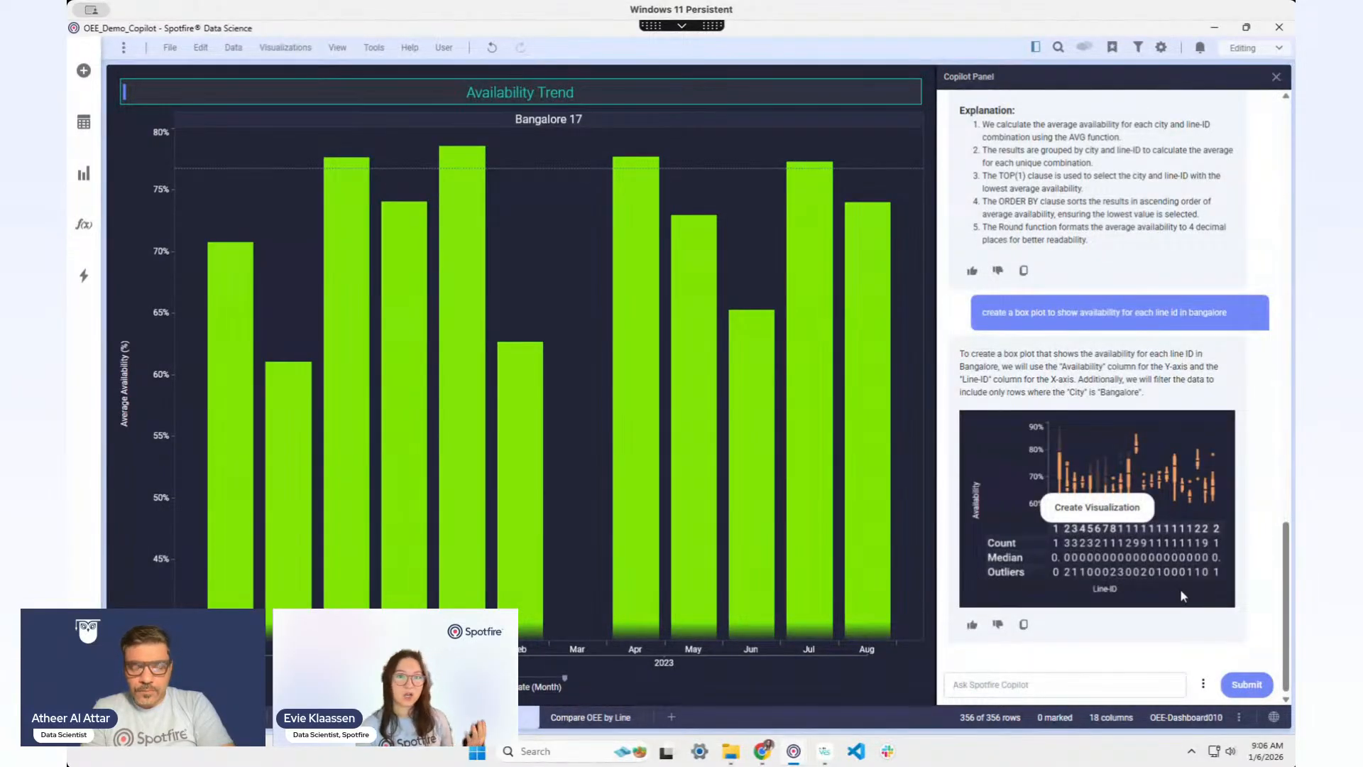
click(1119, 516)
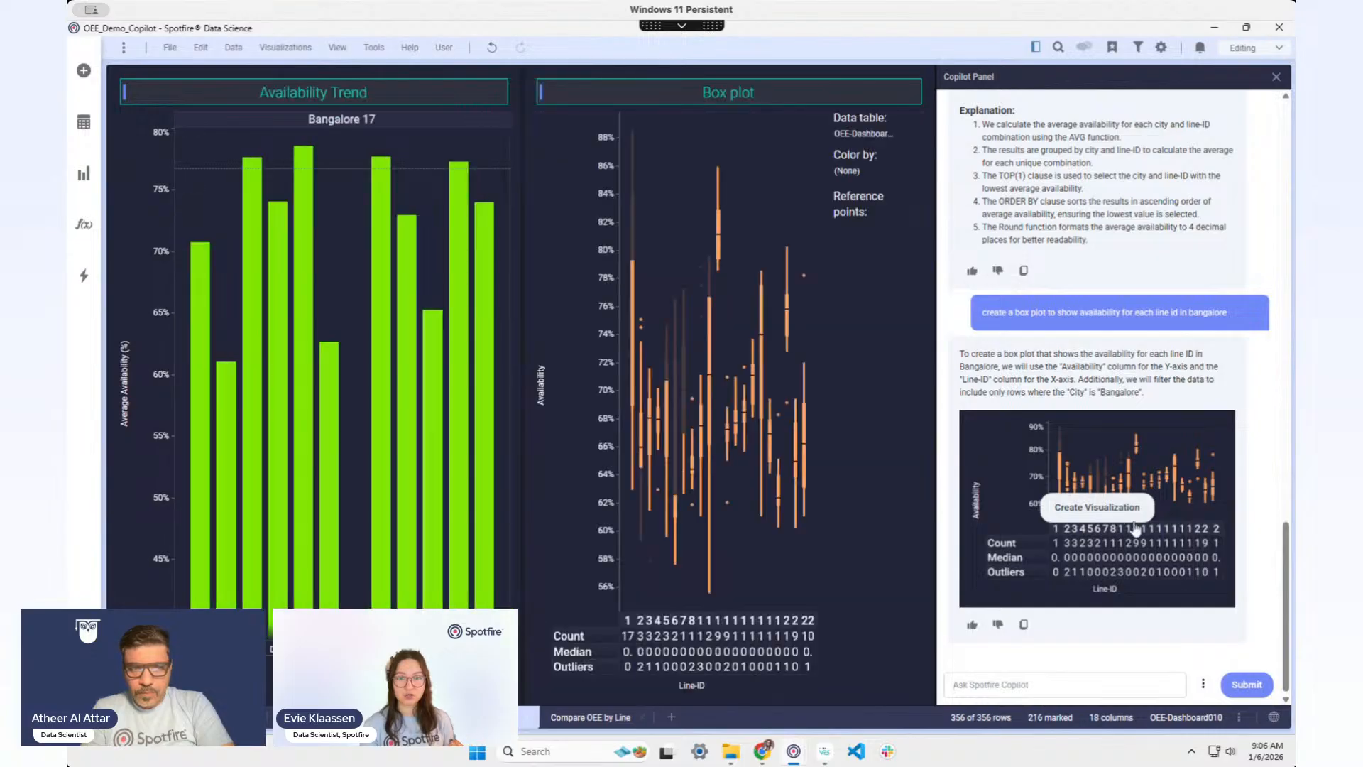
Step: Place the box plot above the Availability Trend chart
click(846, 92)
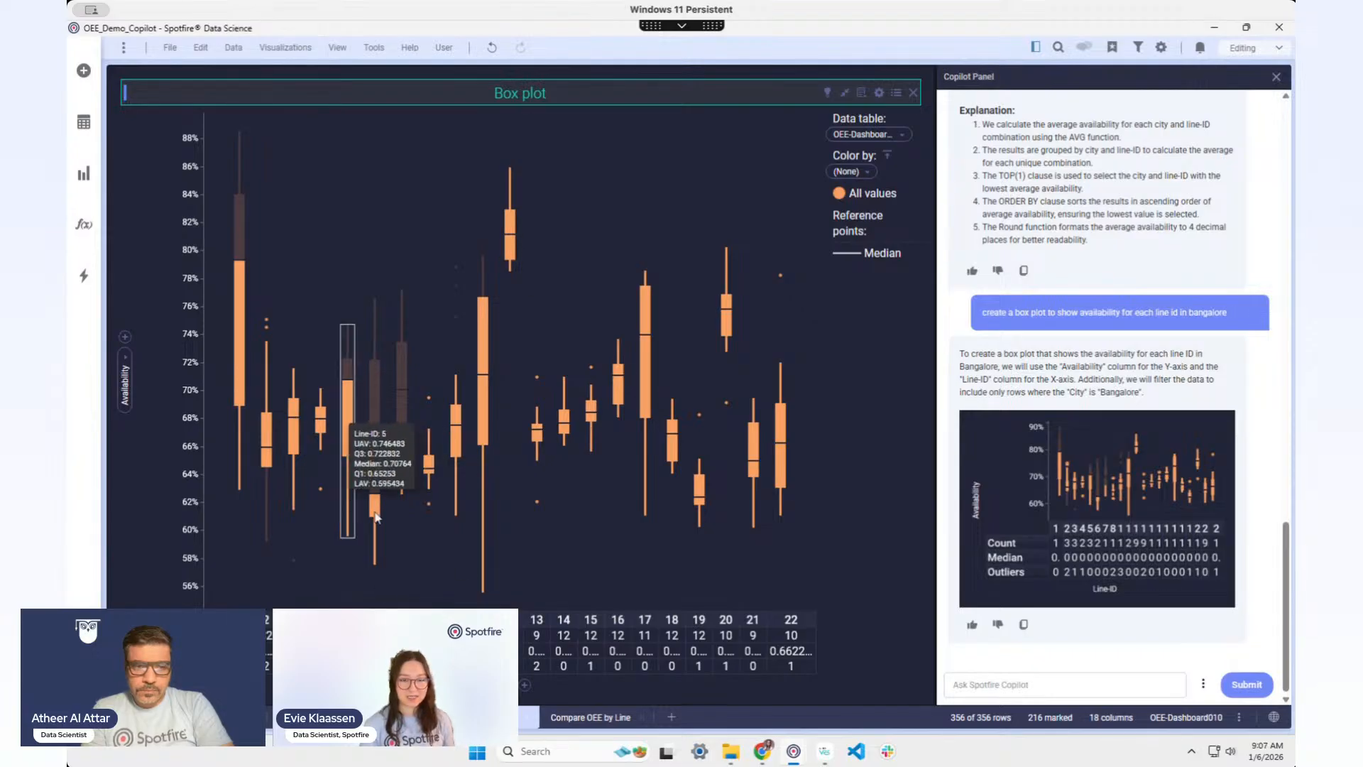
click(845, 93)
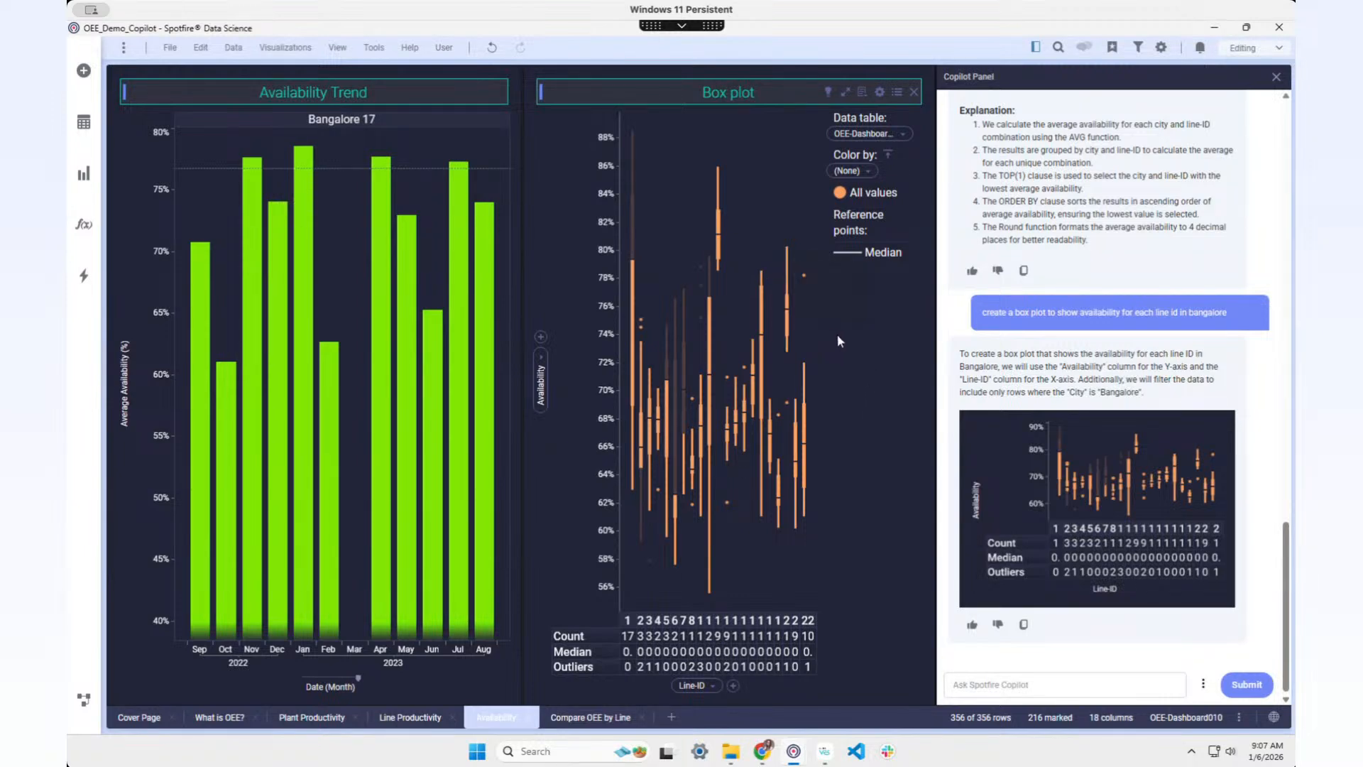
drag(729, 83, 340, 96)
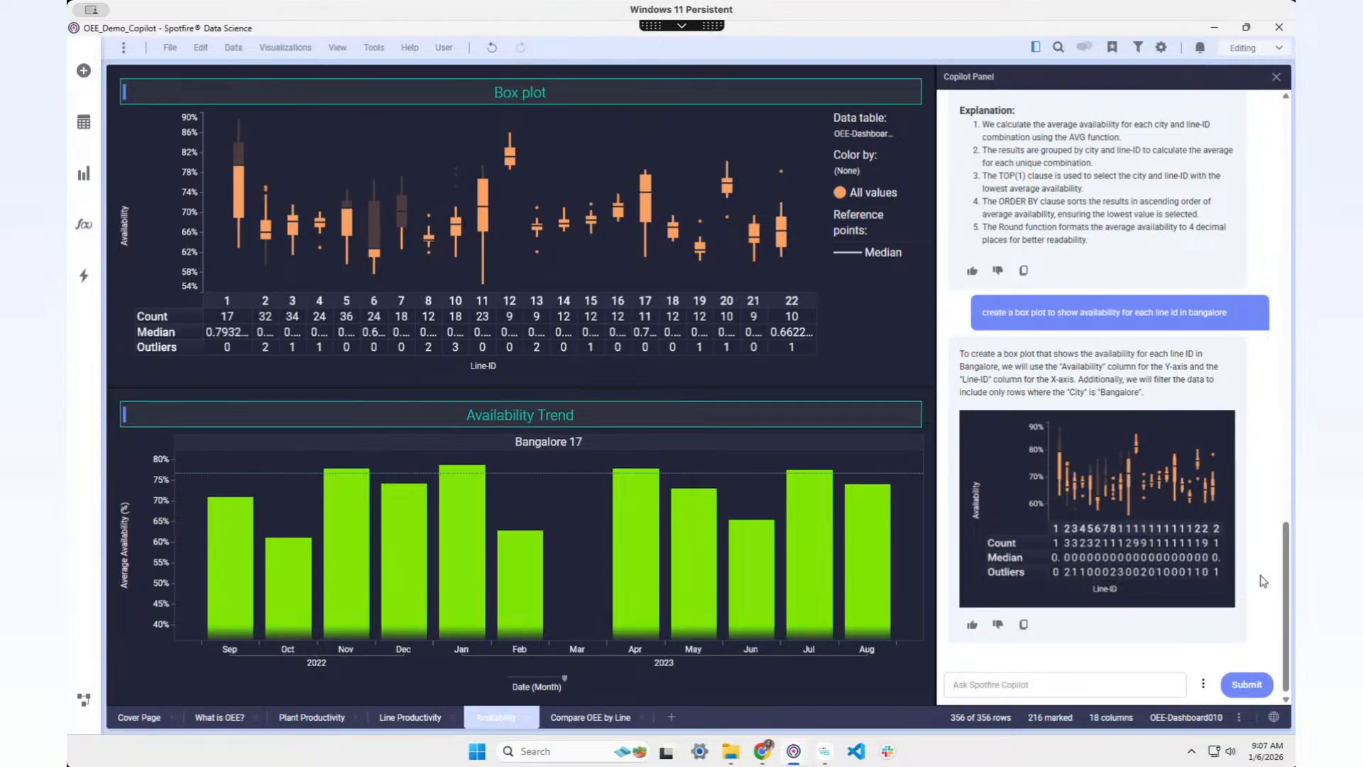
Step: Prompt Copilot for a downtime pie chart and add it to the page
text(v)
key(Return)
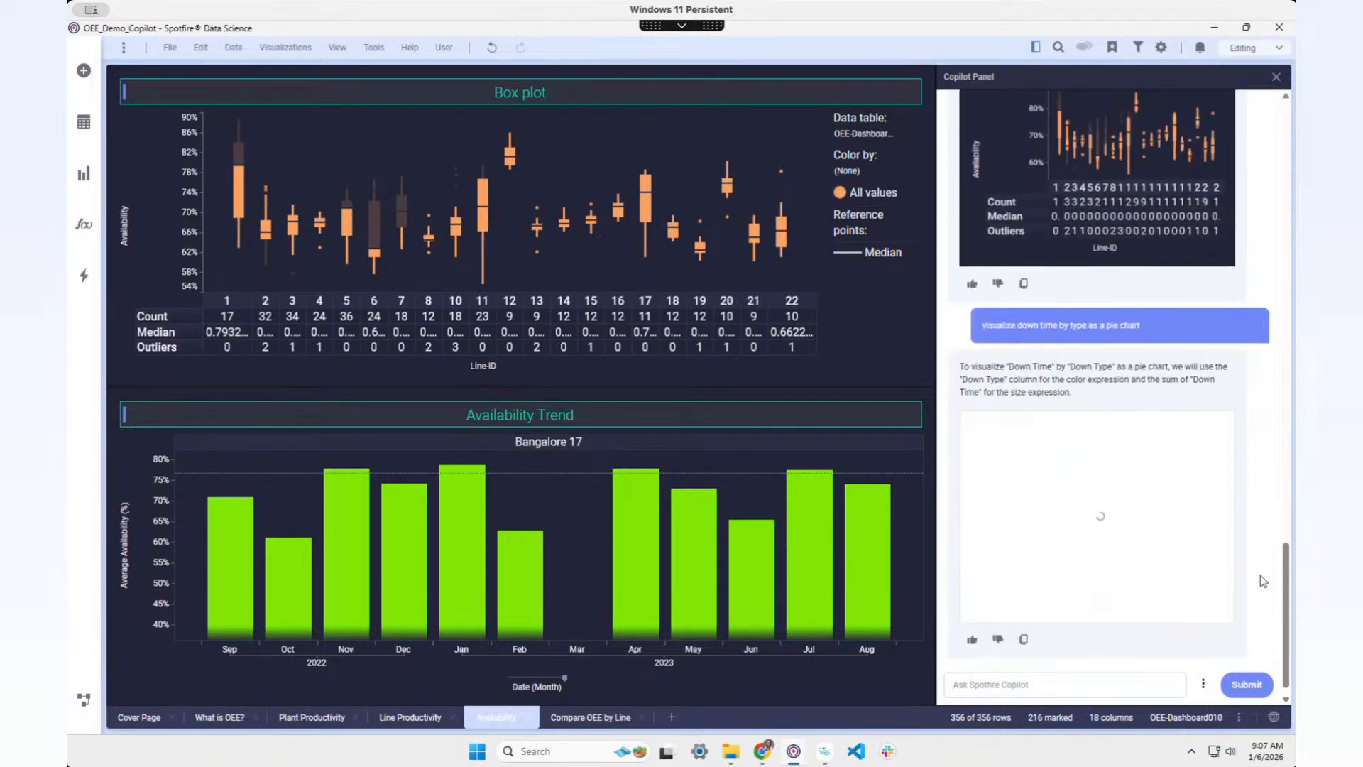
mouse_move(1029, 466)
click(1083, 507)
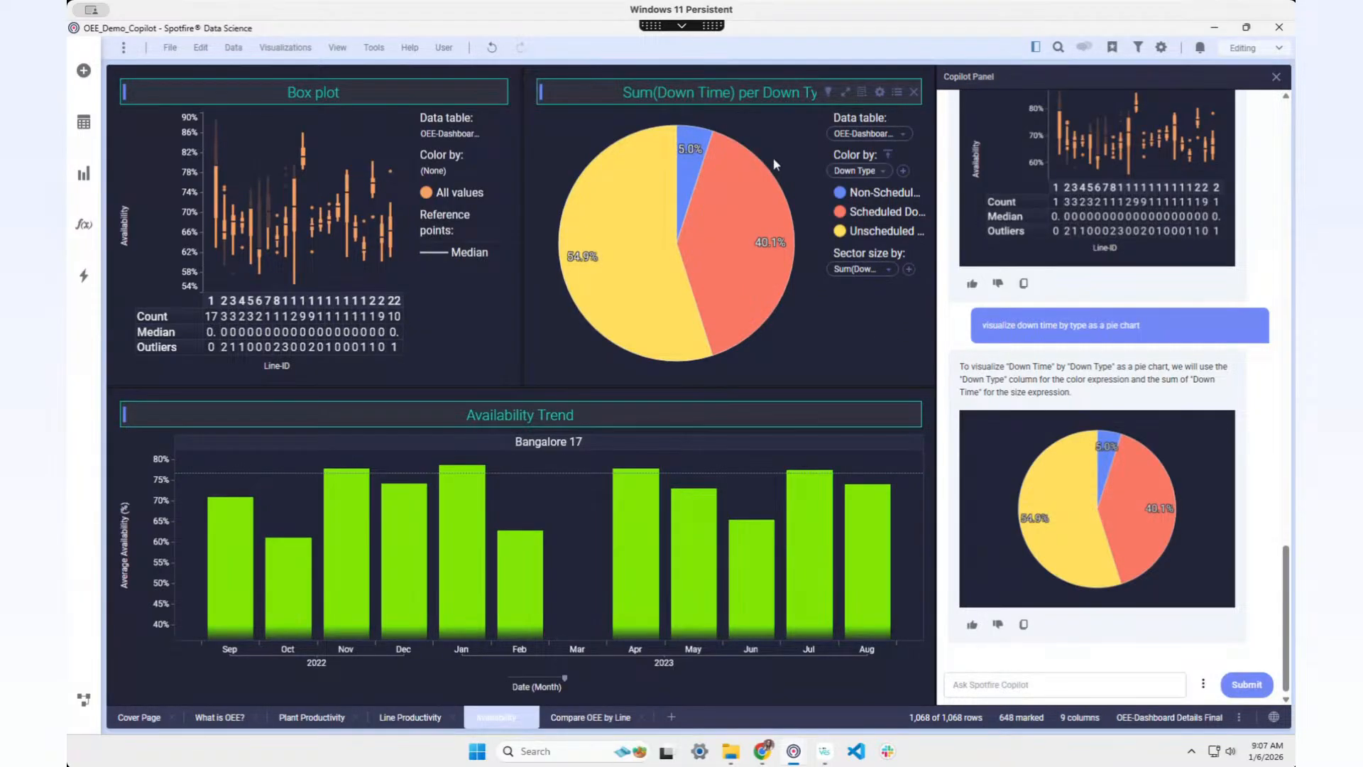
Step: Title the pie 'Down time by type', put its legend on top, and mark Unscheduled Down
double_click(664, 90)
text(Dow)
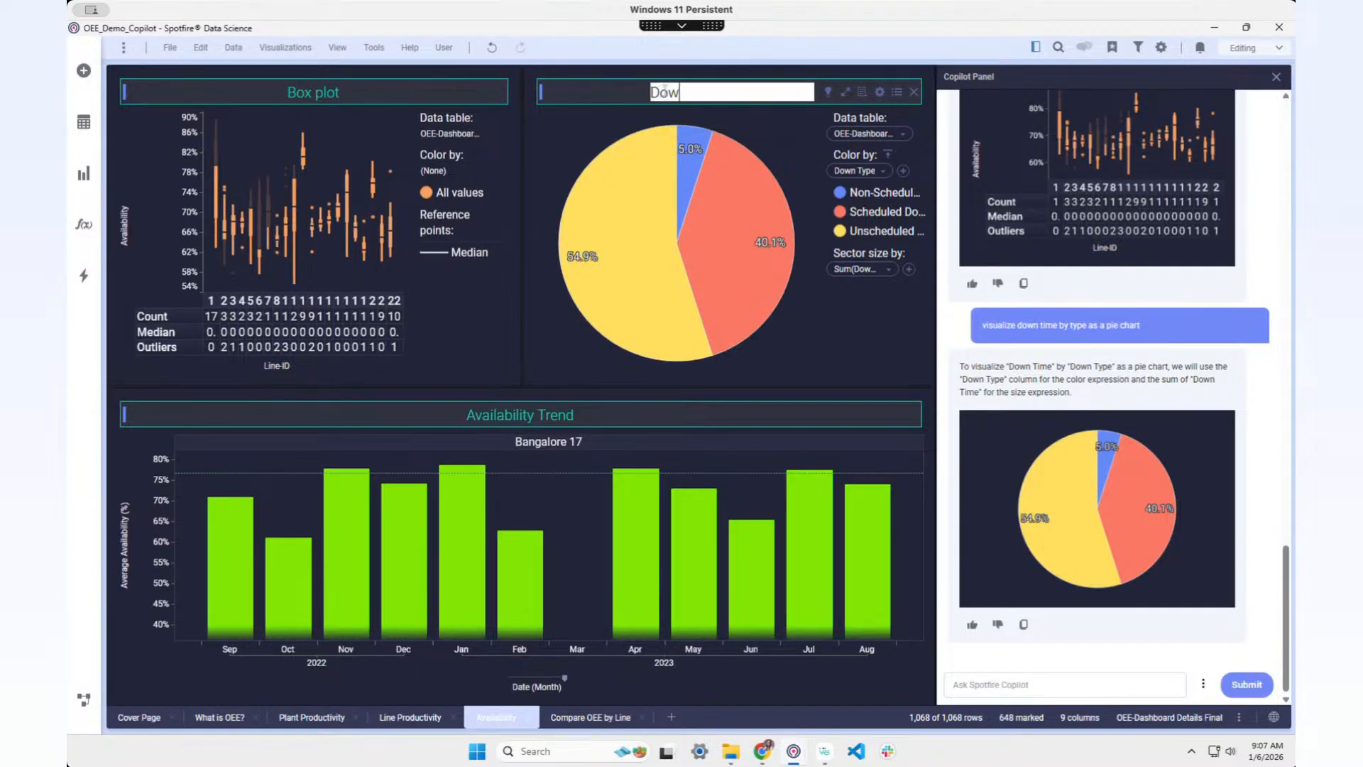
text(n time by type)
key(Return)
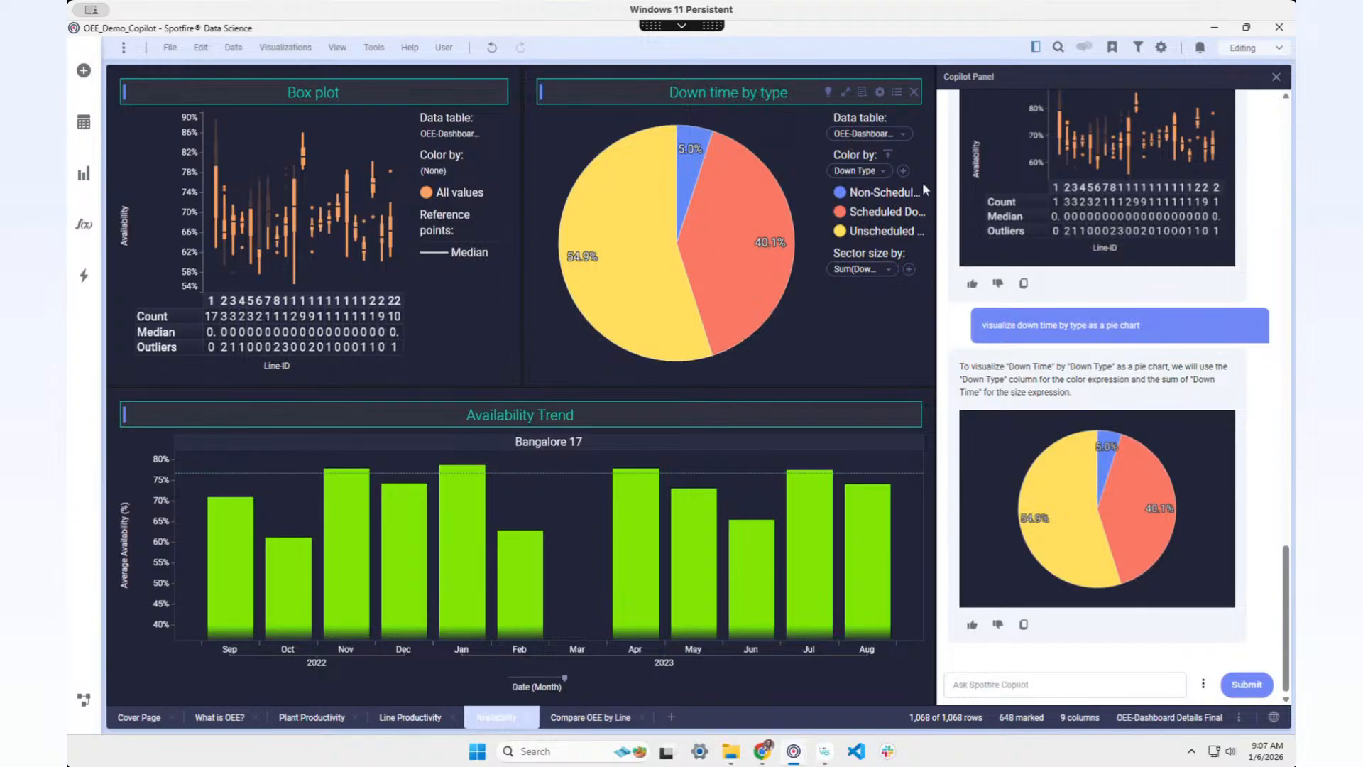
click(888, 154)
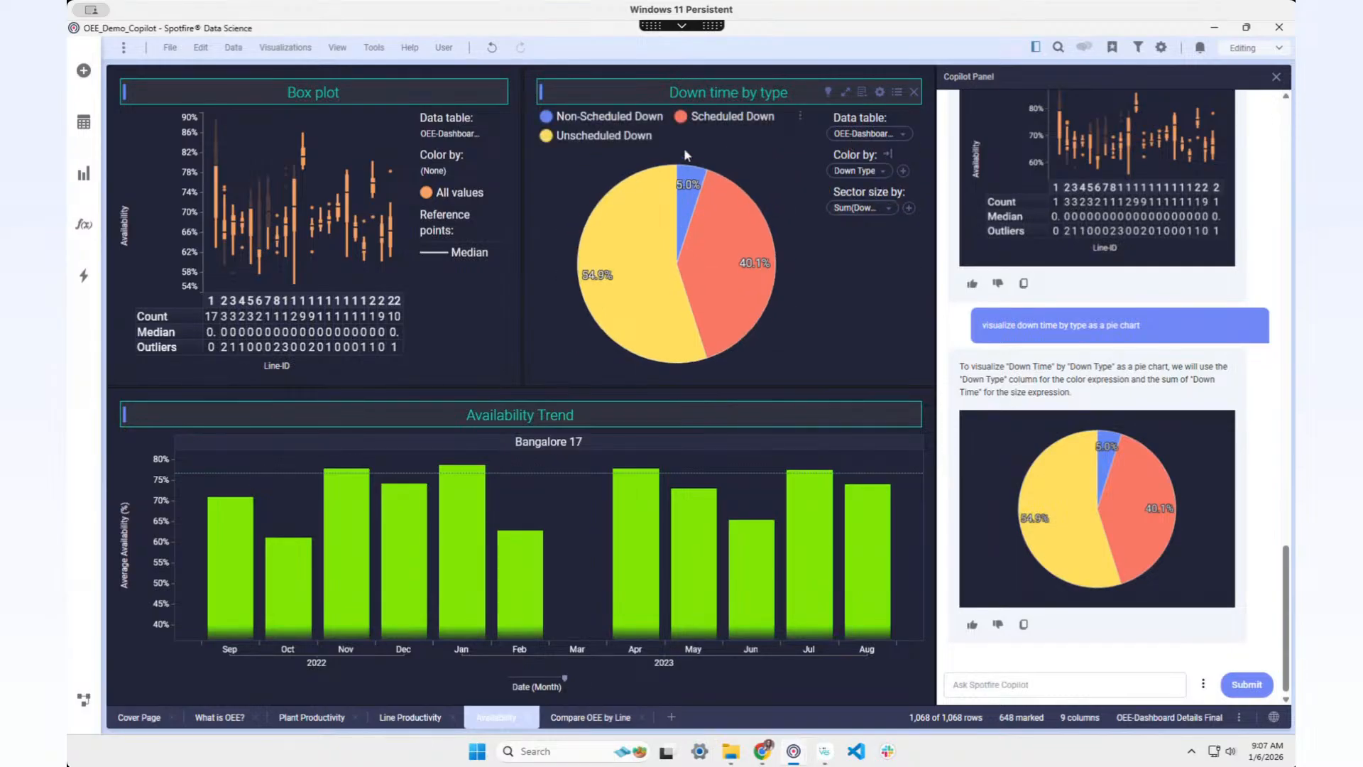
click(897, 93)
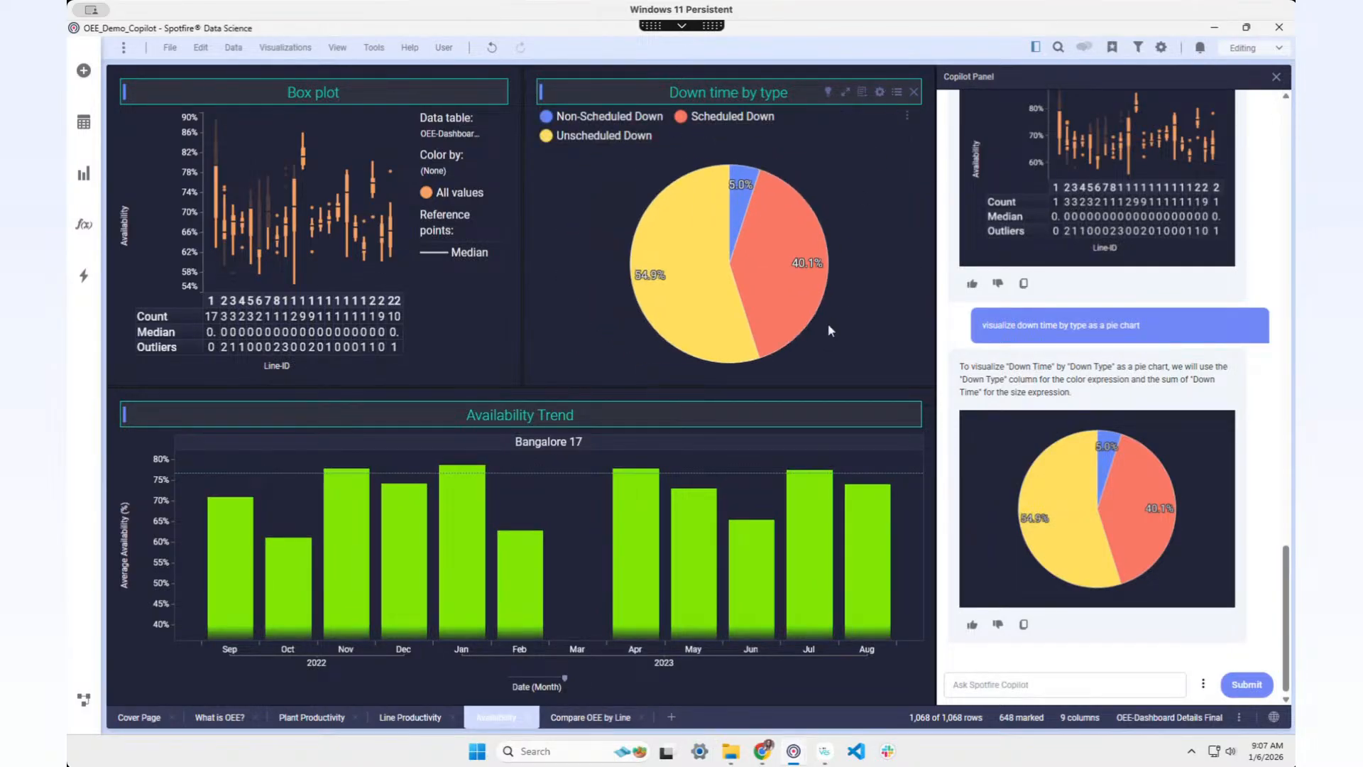
click(684, 250)
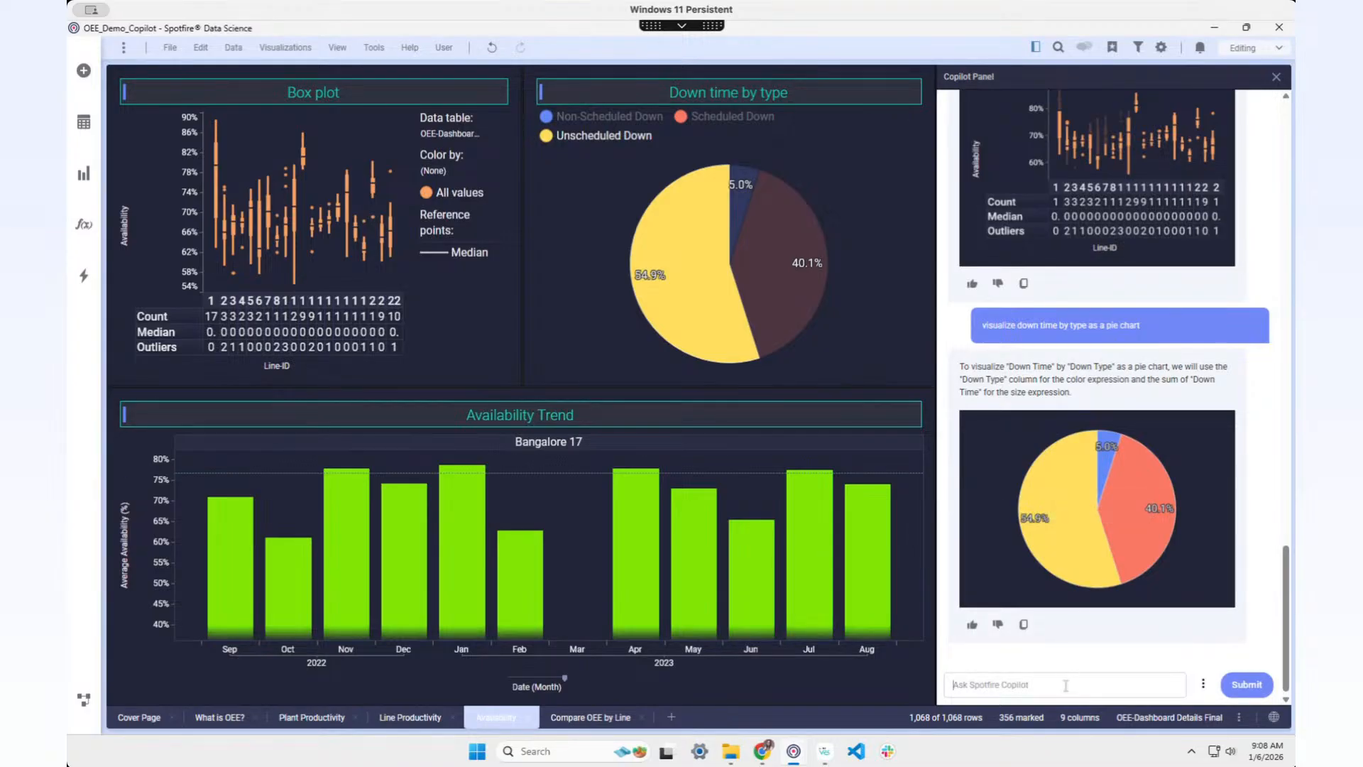
Step: Ask Copilot to 'visualize unscheduled down over time' and add the Down Time – Date line chart
text(visualize unscheduled down over time)
key(Return)
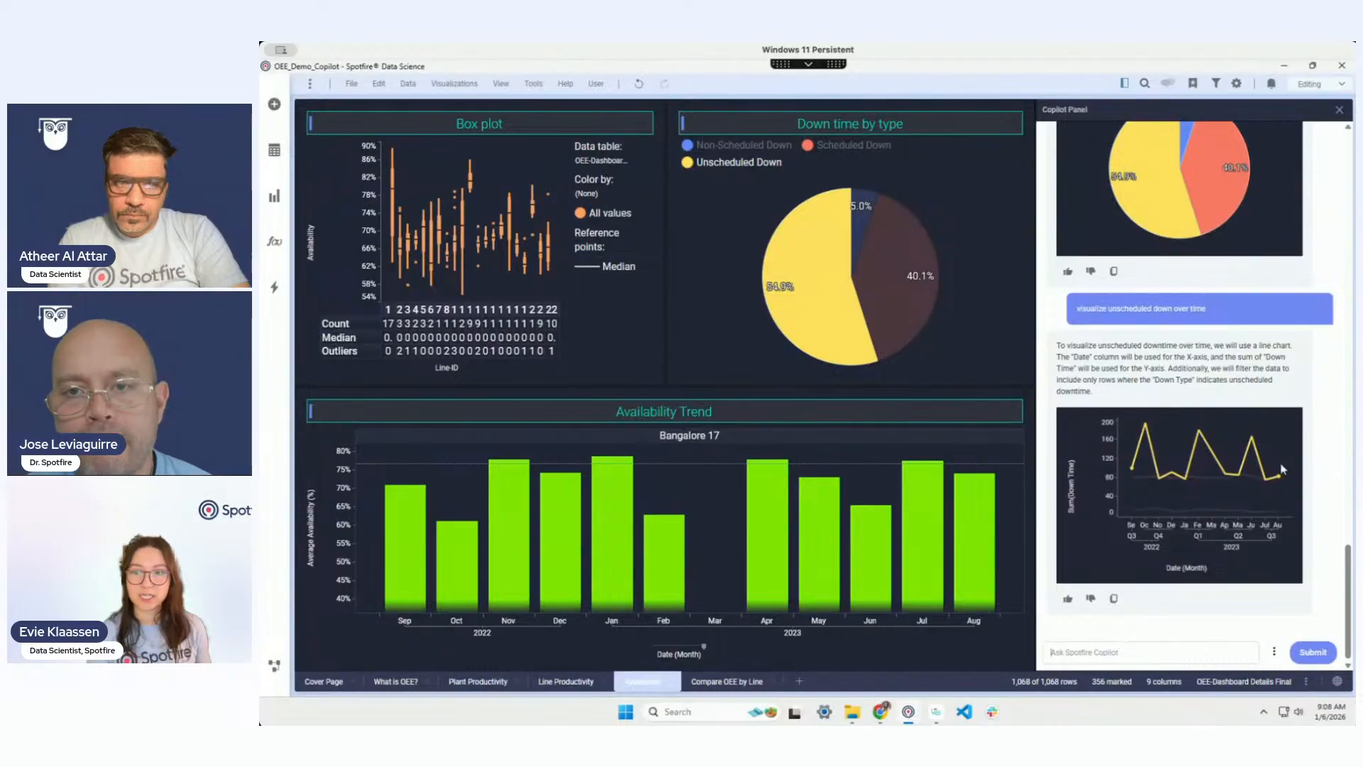
mouse_move(1103, 504)
click(1167, 490)
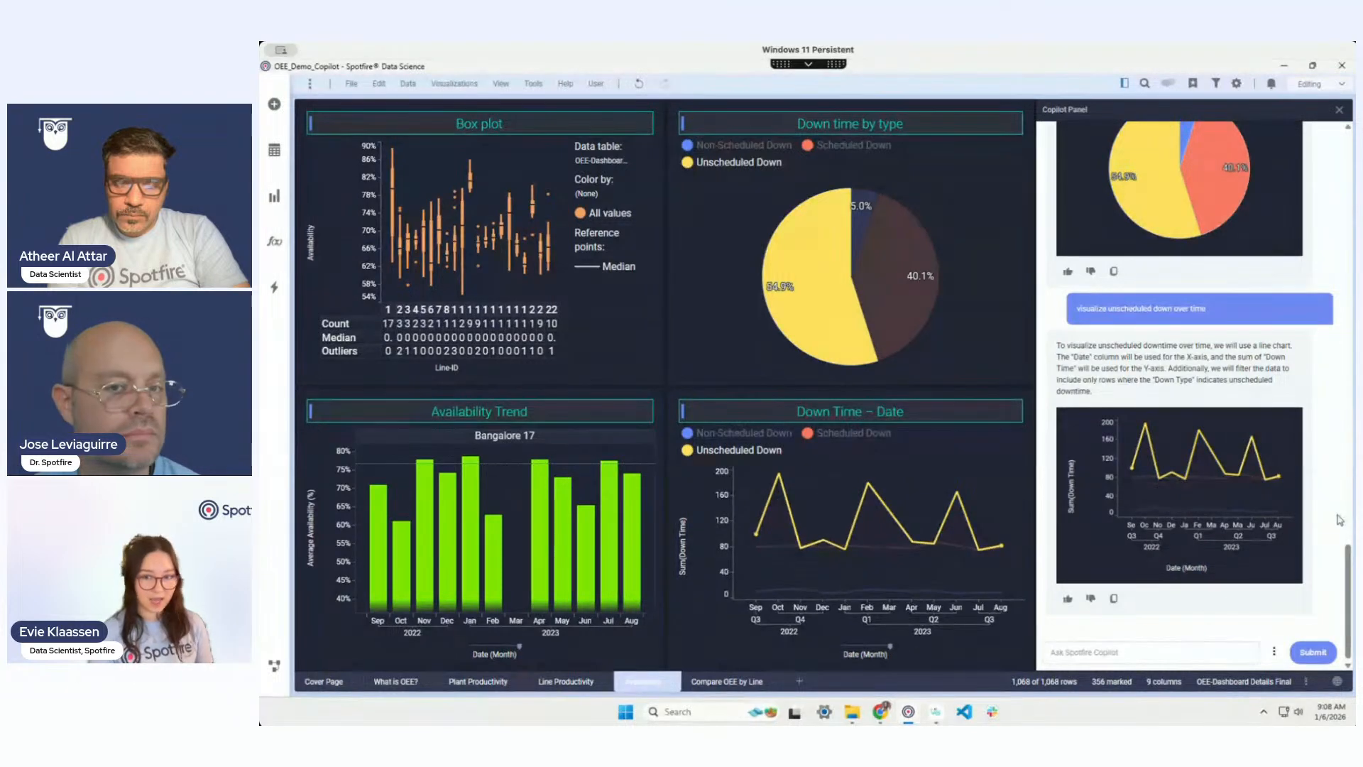
Step: Ask Copilot to 'make this a bar chart', getting a monthly unscheduled downtime bar preview
text(make this a bar chart)
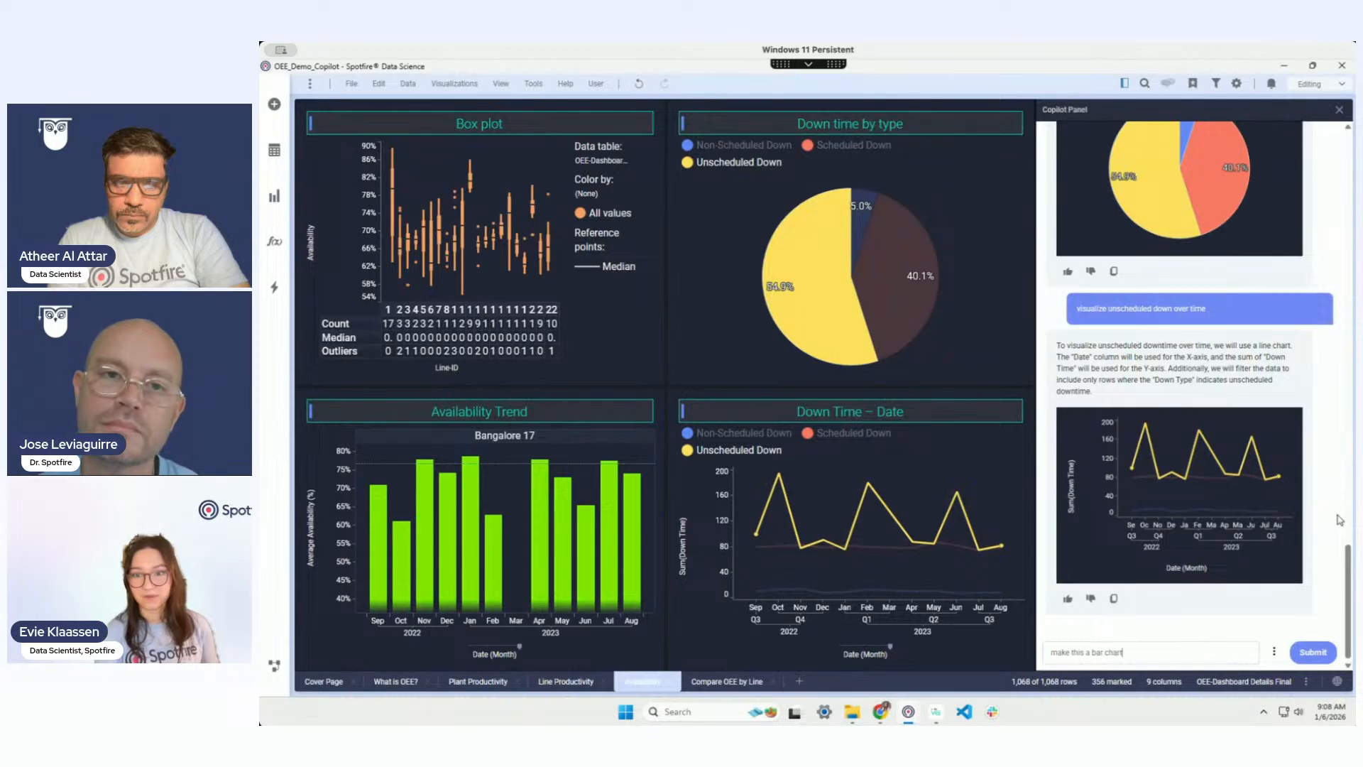
key(Return)
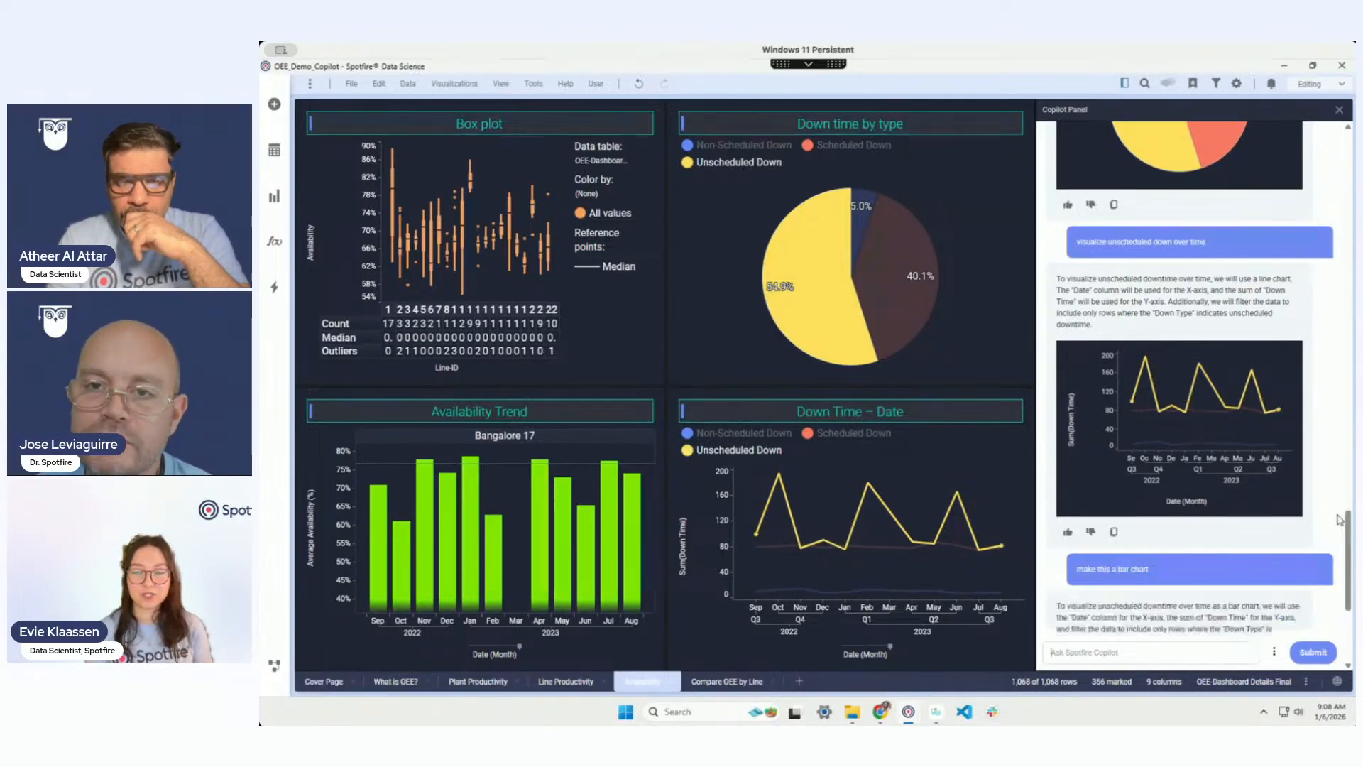
mouse_move(1190, 481)
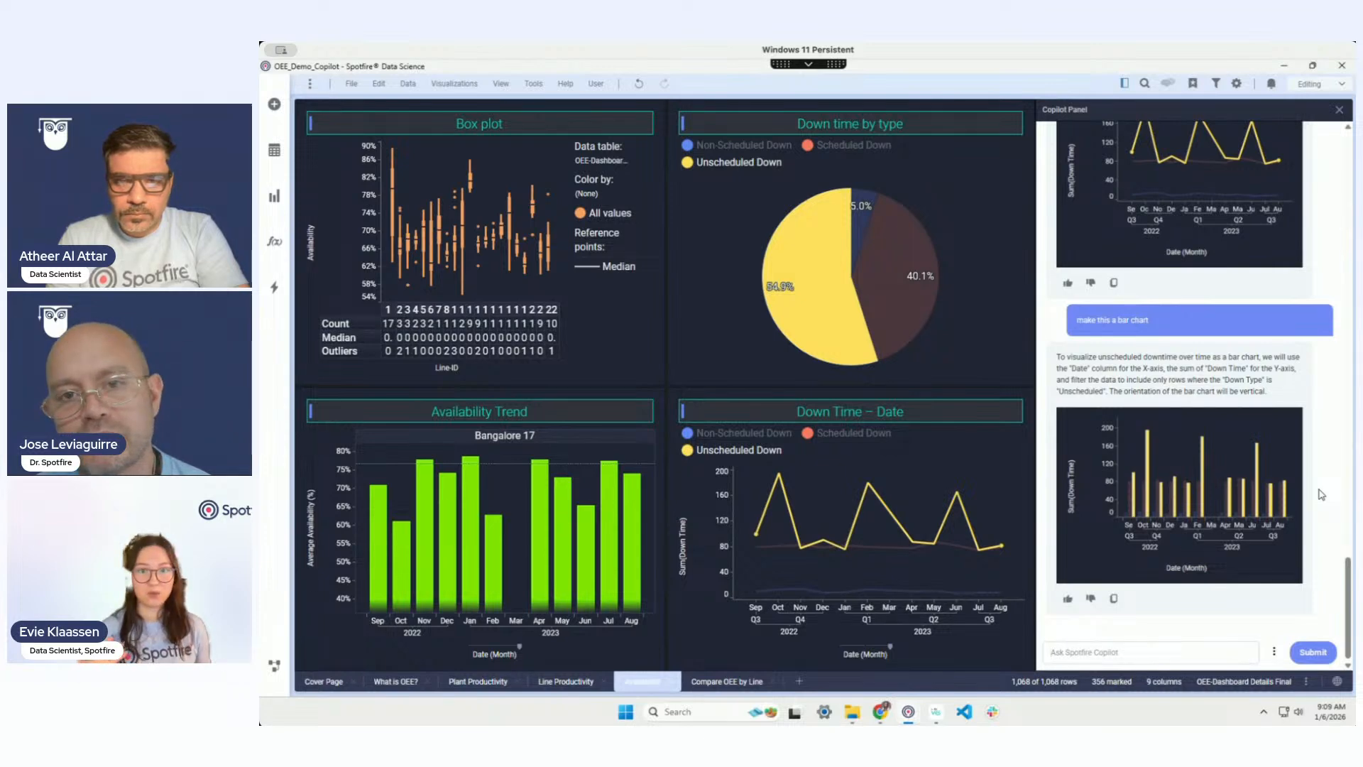
click(1274, 652)
Step: Choose Explain page to get Copilot's summary of all four visualizations
click(1219, 639)
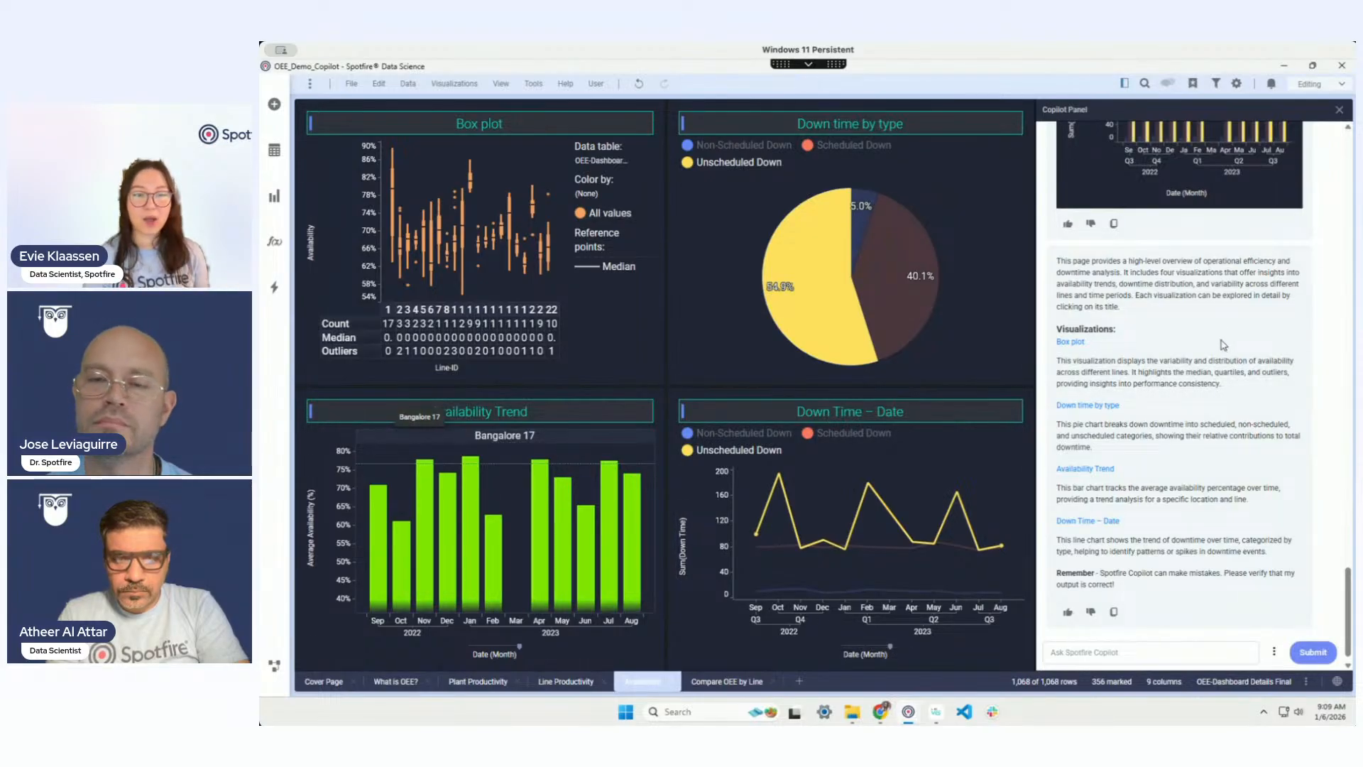
Step: Request Copilot's detailed Box plot analysis from the page explanation
click(1068, 341)
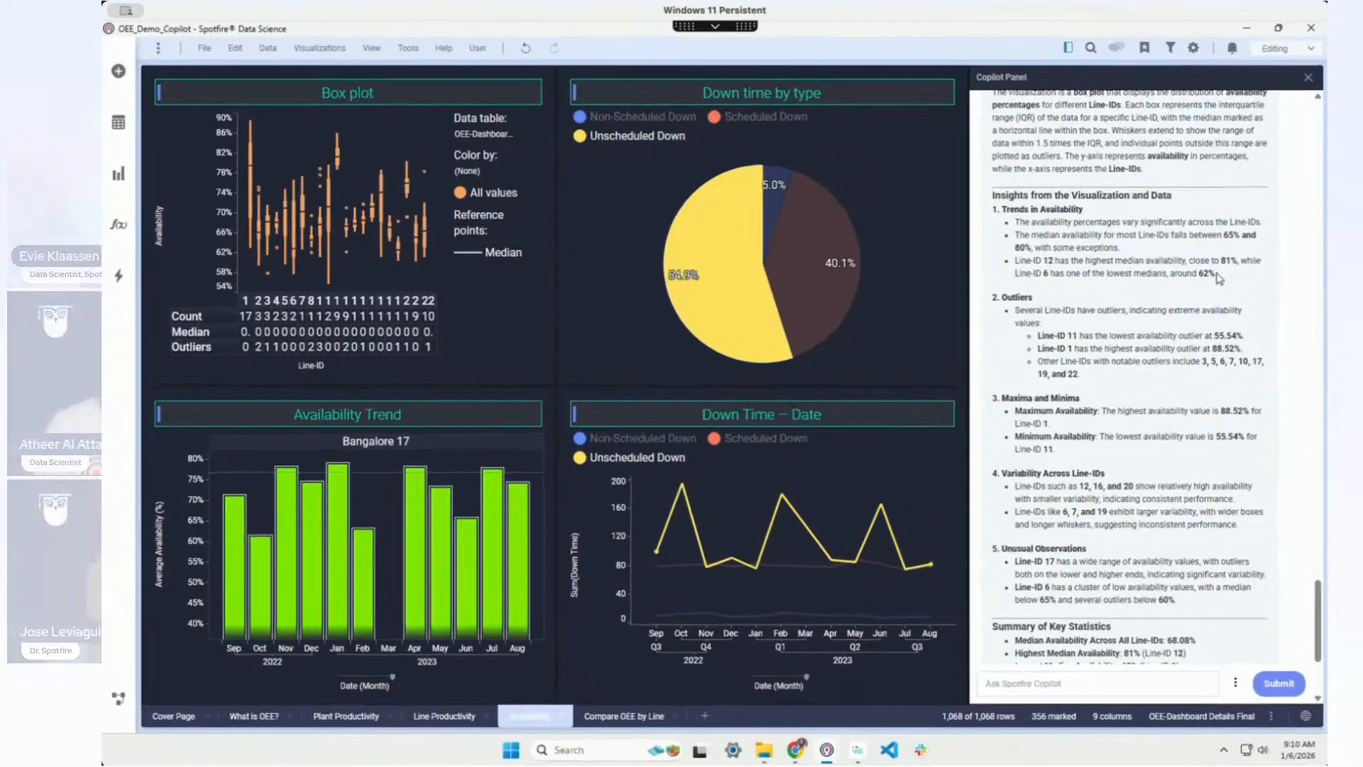
drag(1278, 285, 1054, 282)
drag(957, 271, 971, 270)
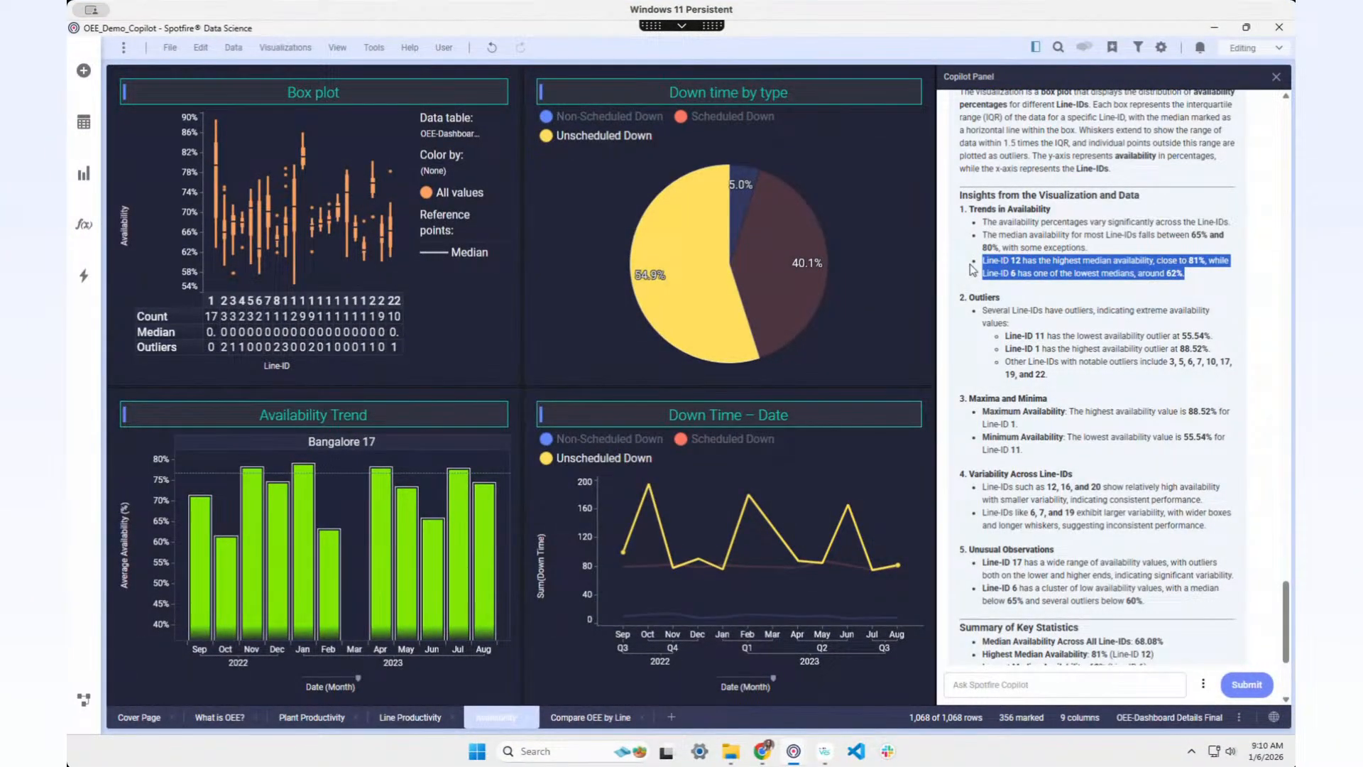
click(1194, 279)
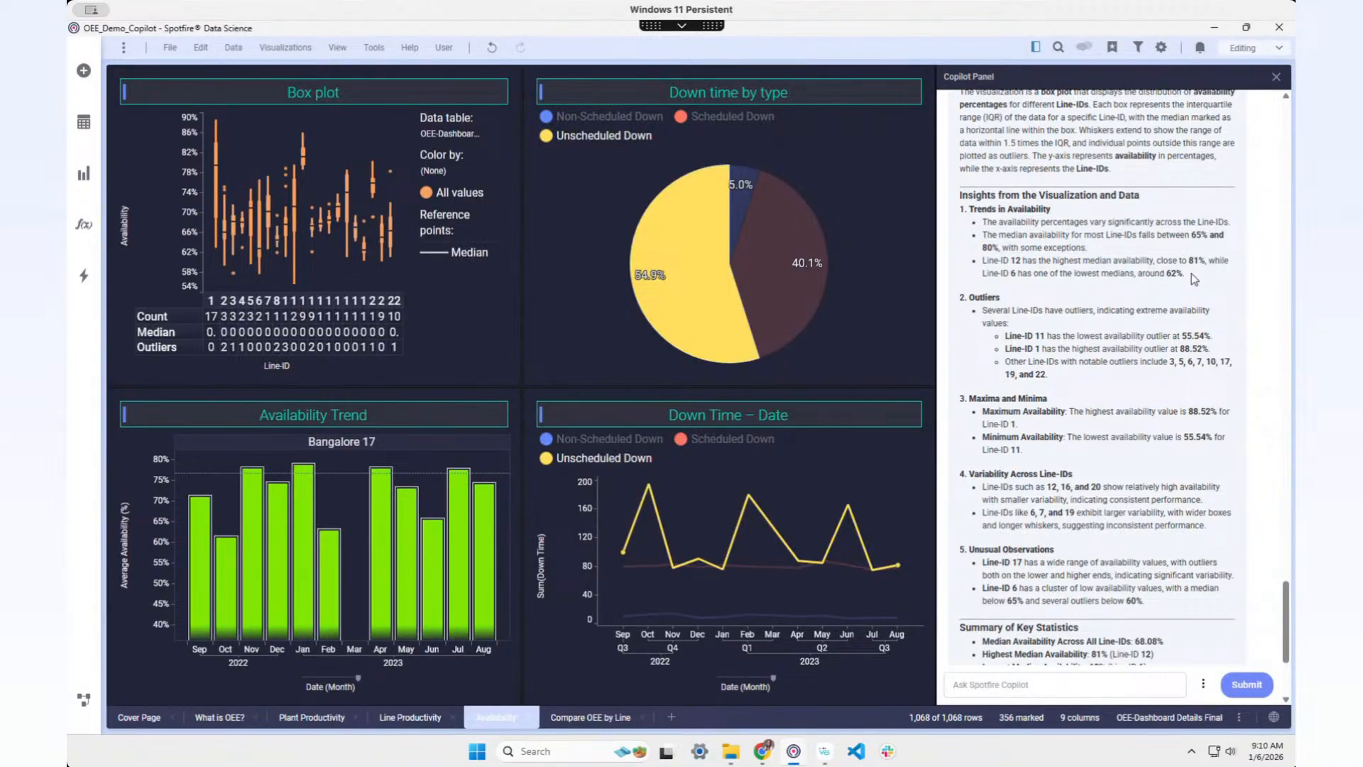
scroll(1197, 326, down, 1)
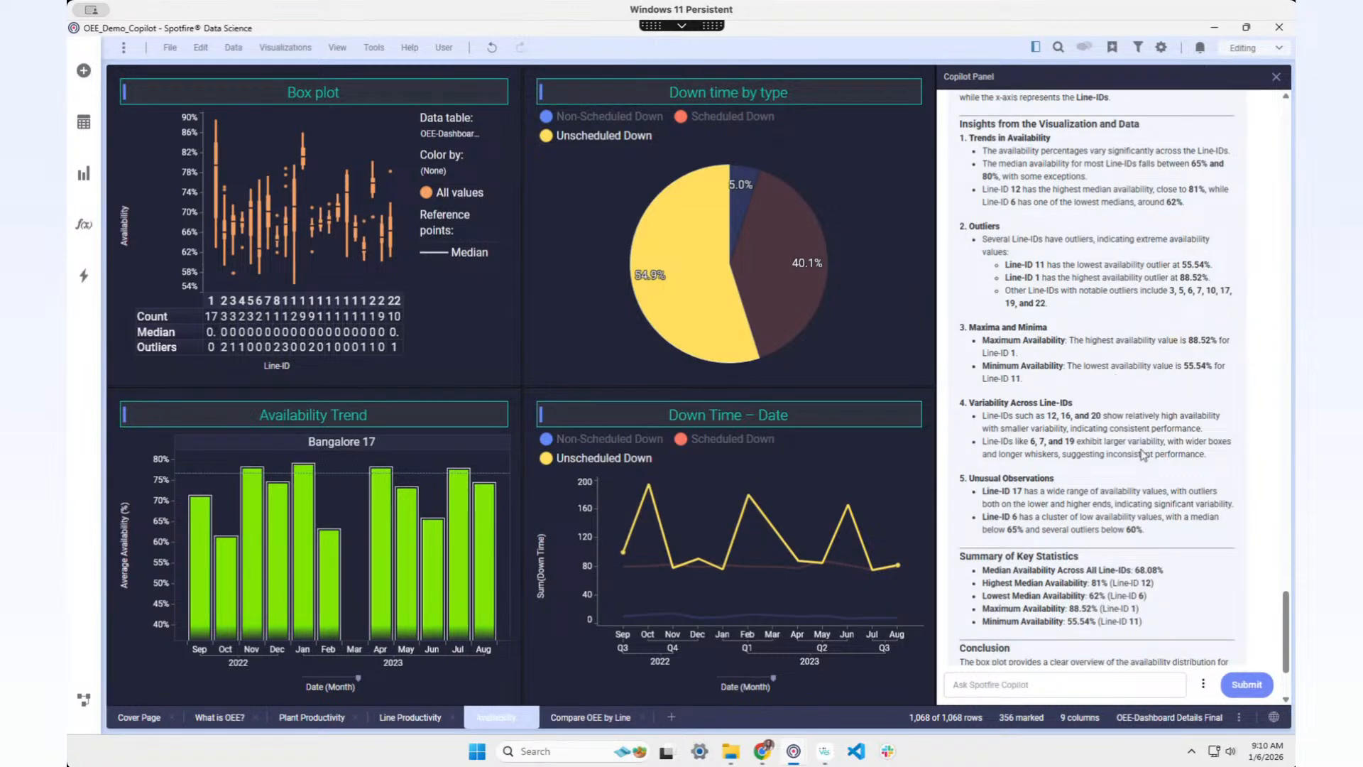
scroll(1142, 455, down, 1)
scroll(1142, 455, down, 1)
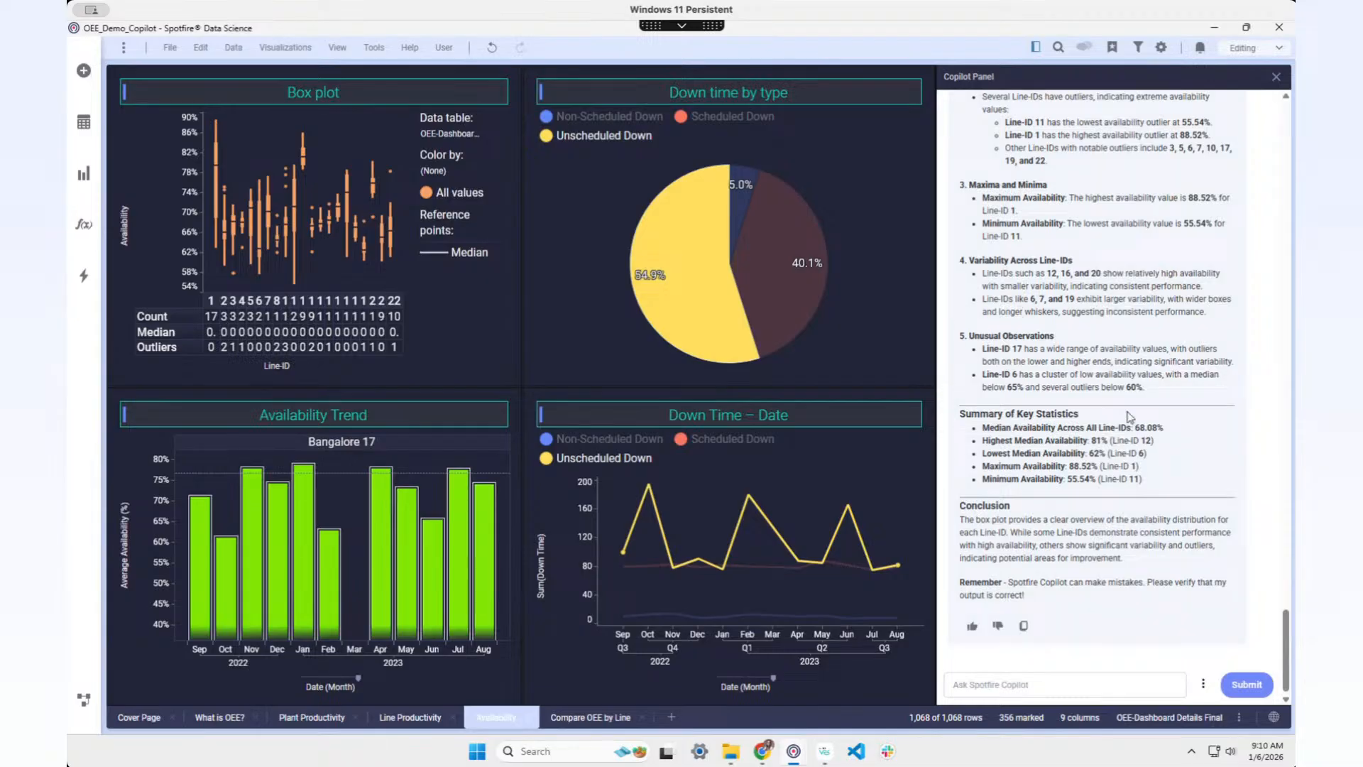
scroll(1129, 414, down, 1)
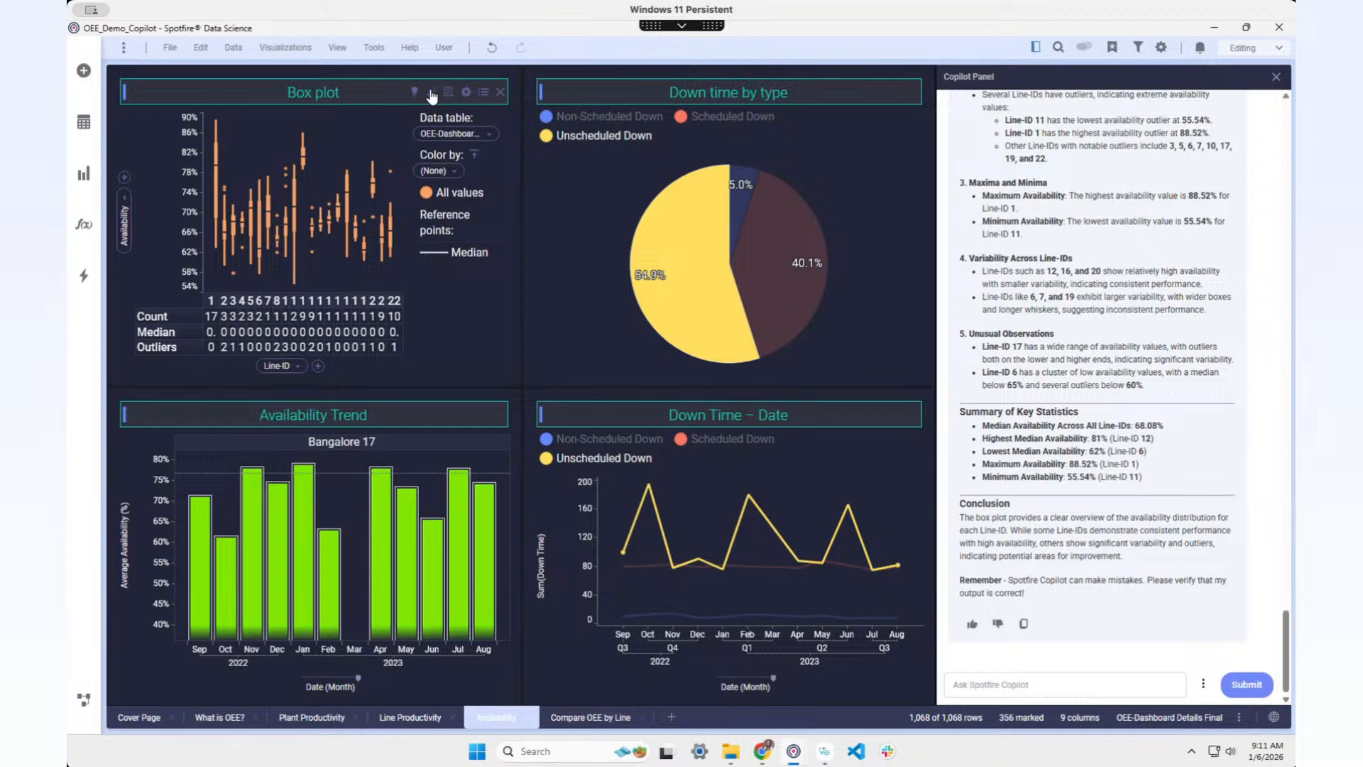
click(431, 94)
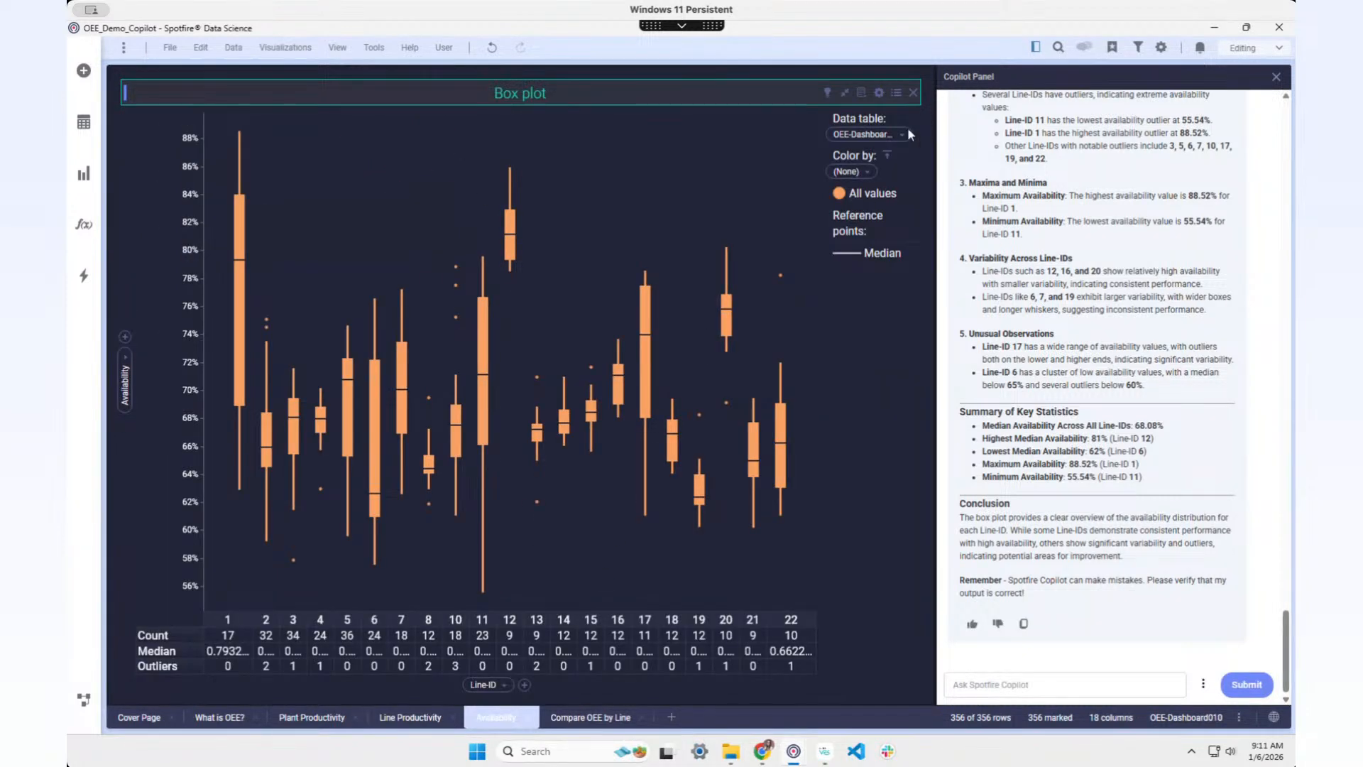
click(845, 93)
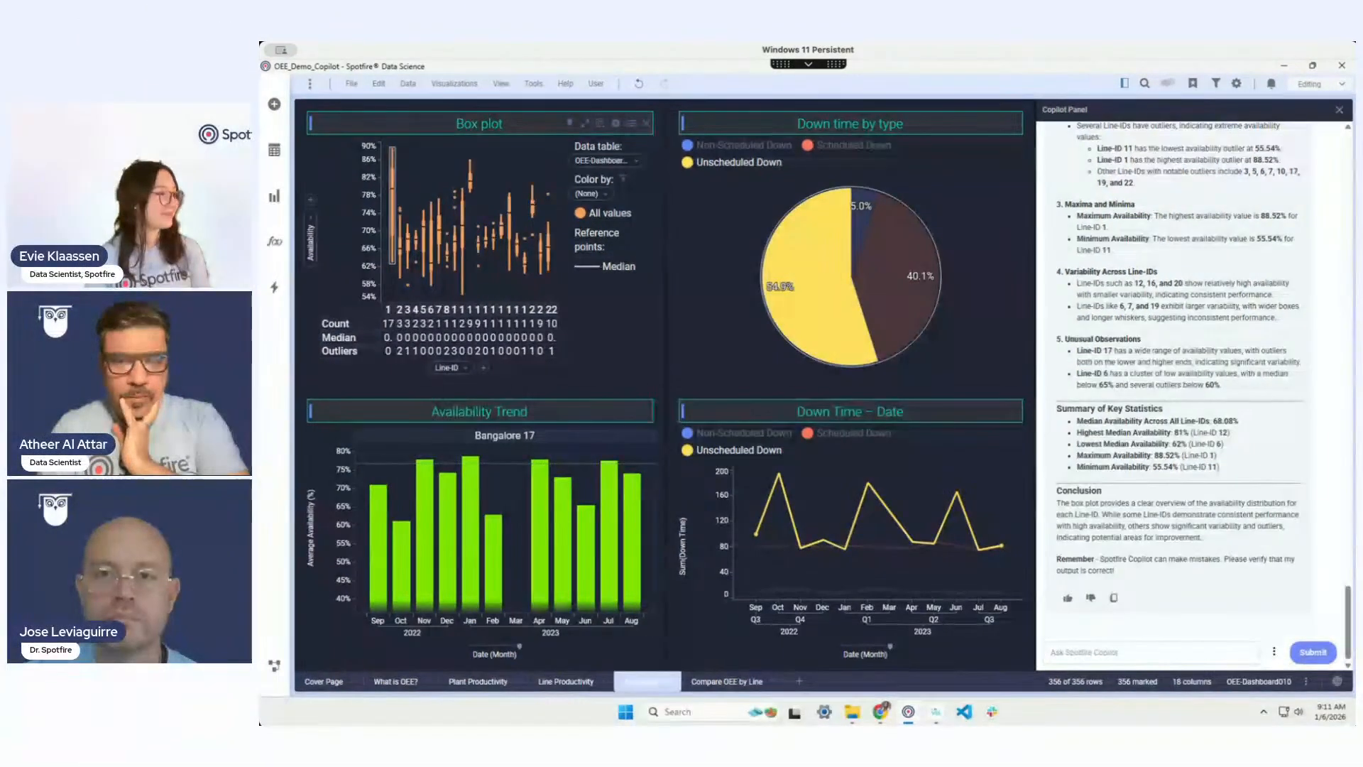
mouse_move(216, 187)
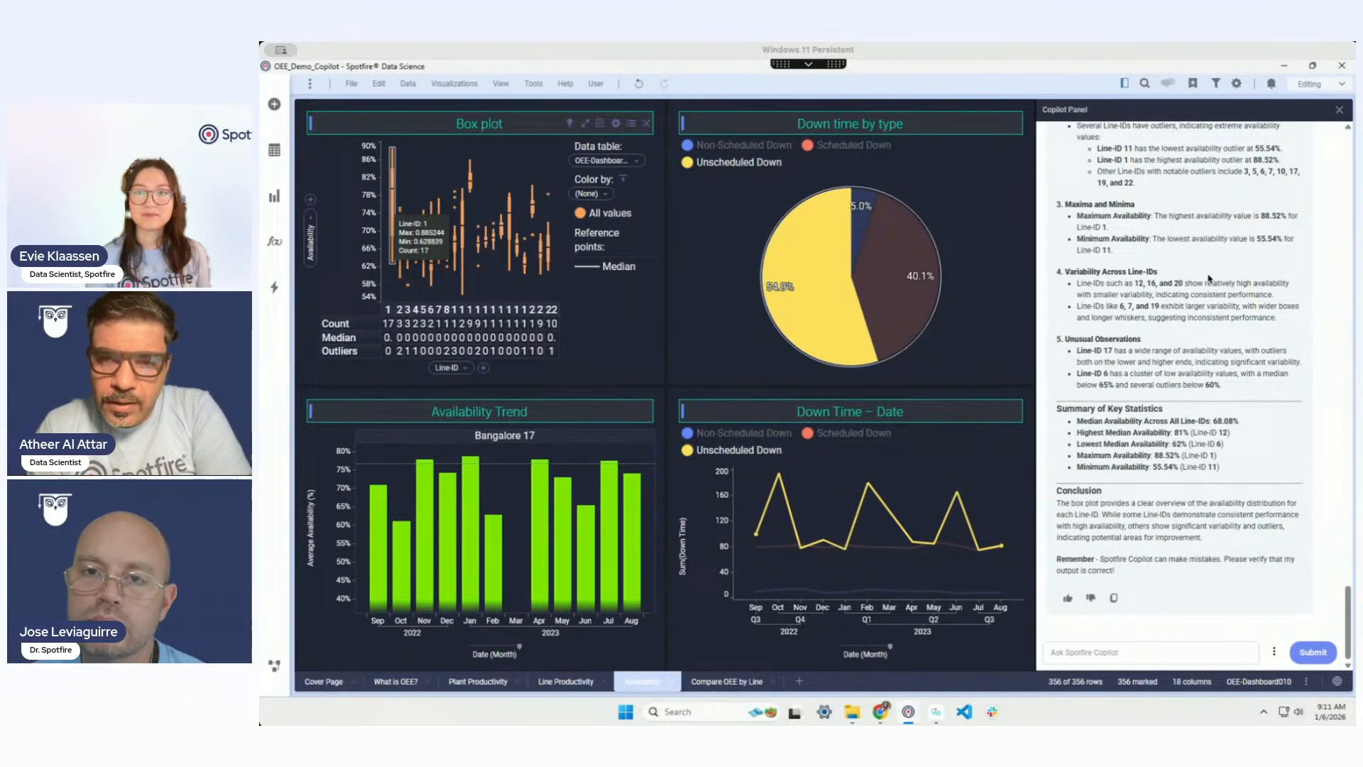
scroll(1235, 300, up, 4)
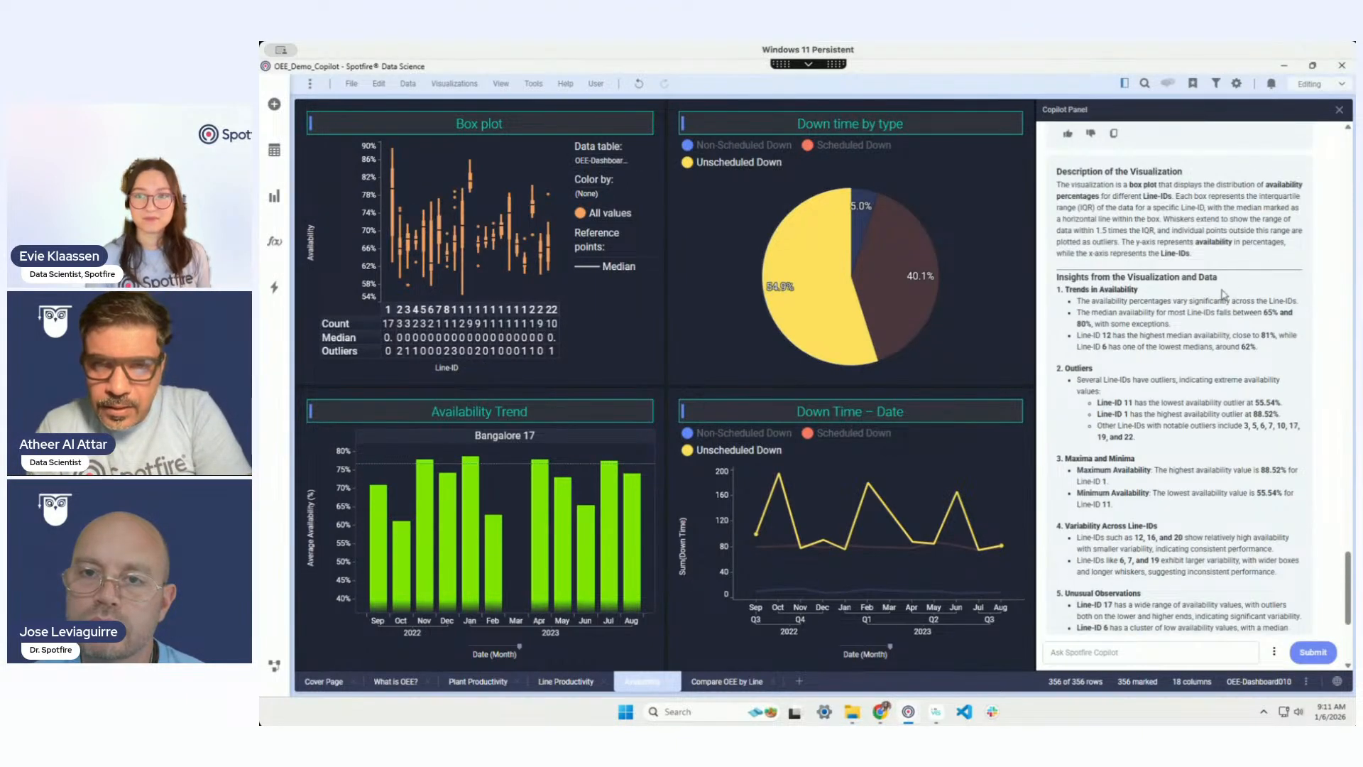
scroll(1231, 299, up, 4)
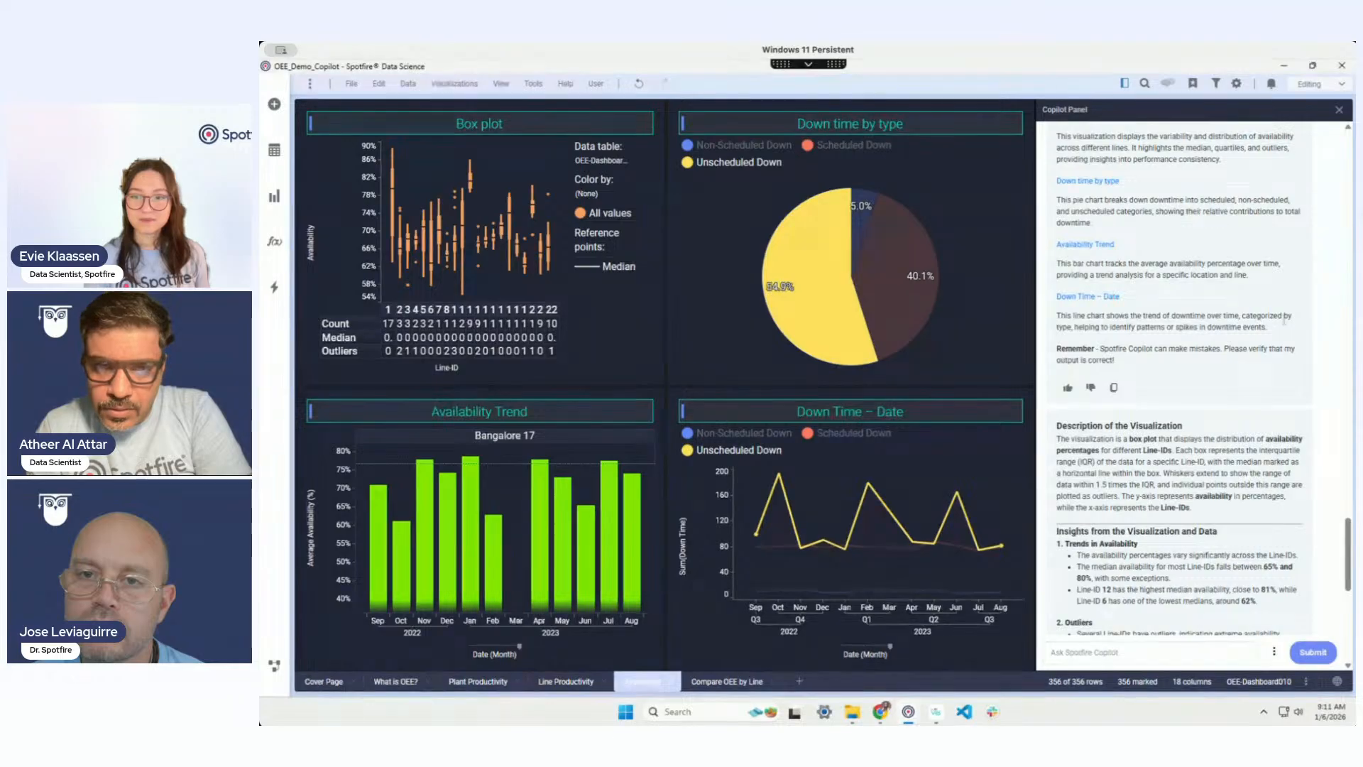
scroll(1235, 304, down, 2)
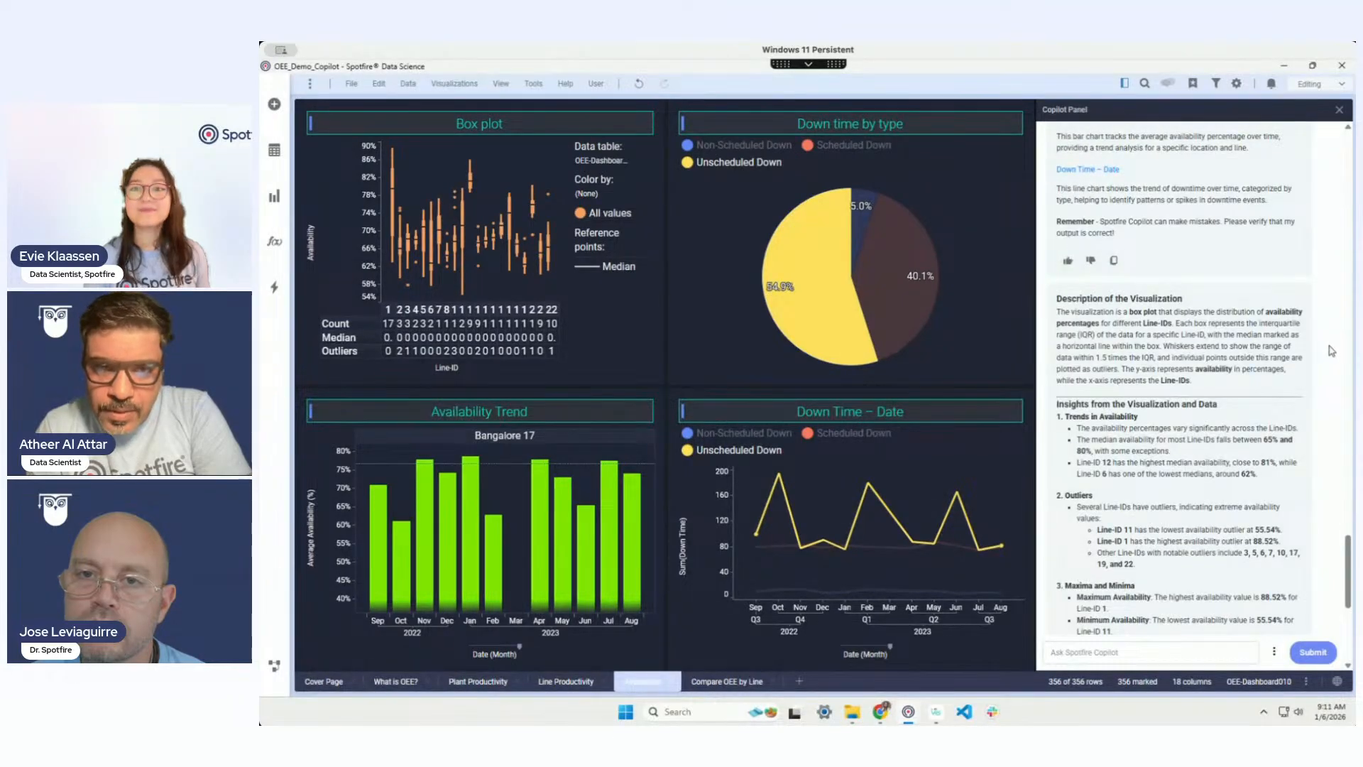
scroll(1329, 357, up, 3)
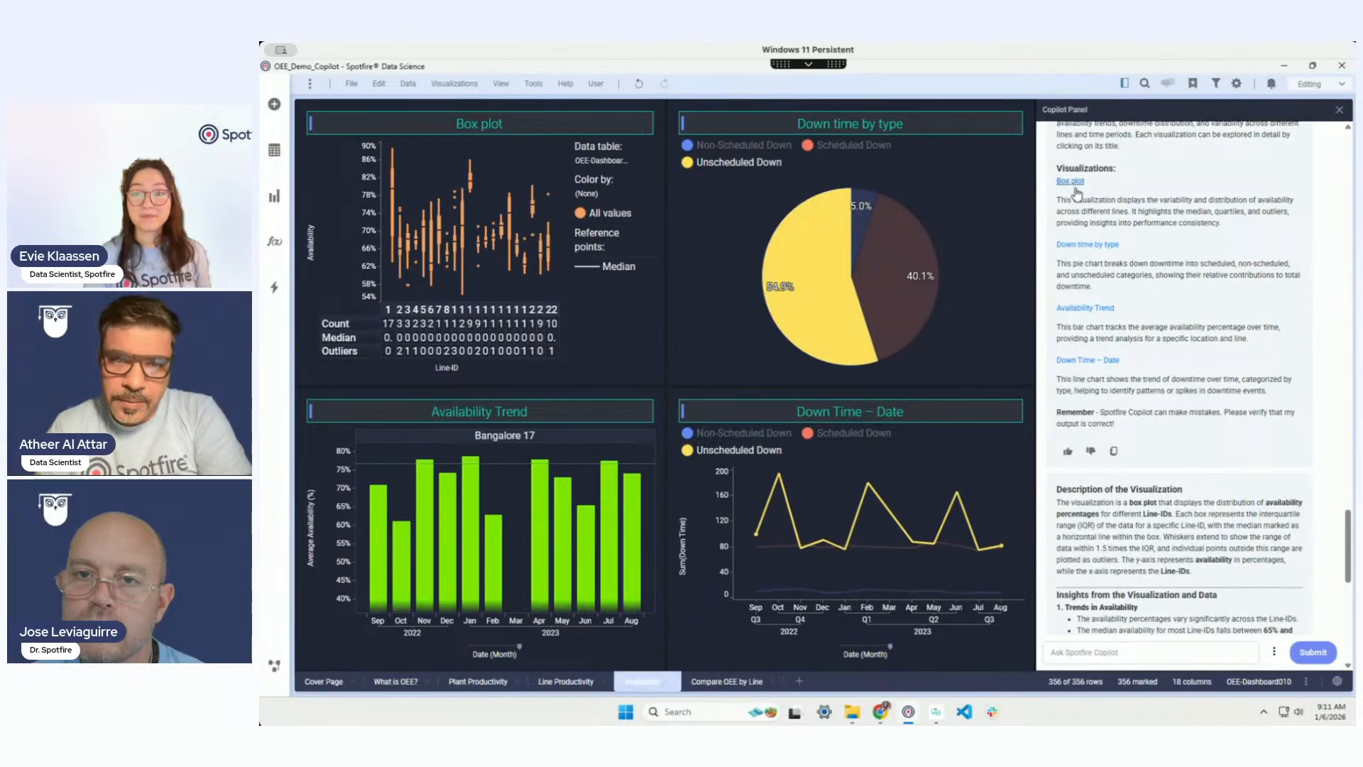
scroll(1205, 497, down, 1)
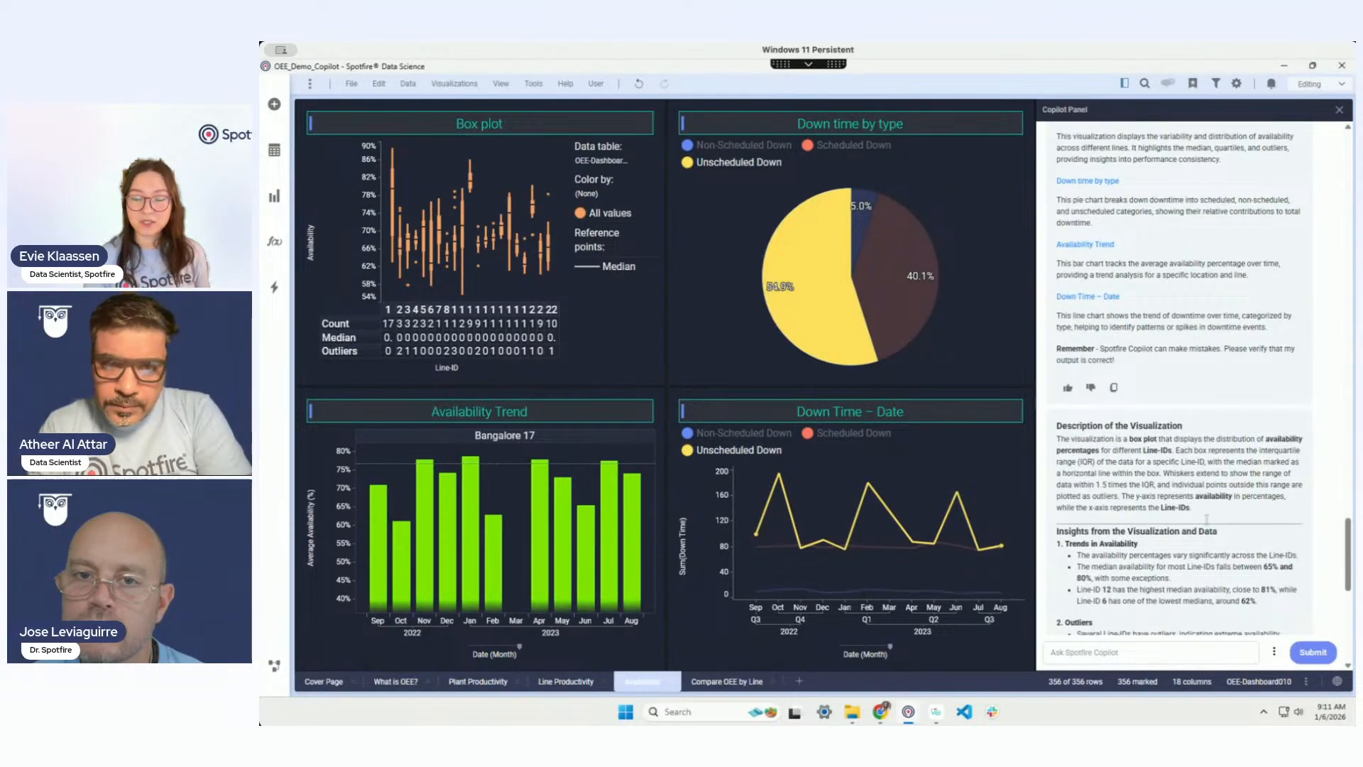
scroll(1158, 495, up, 1)
scroll(1158, 494, up, 1)
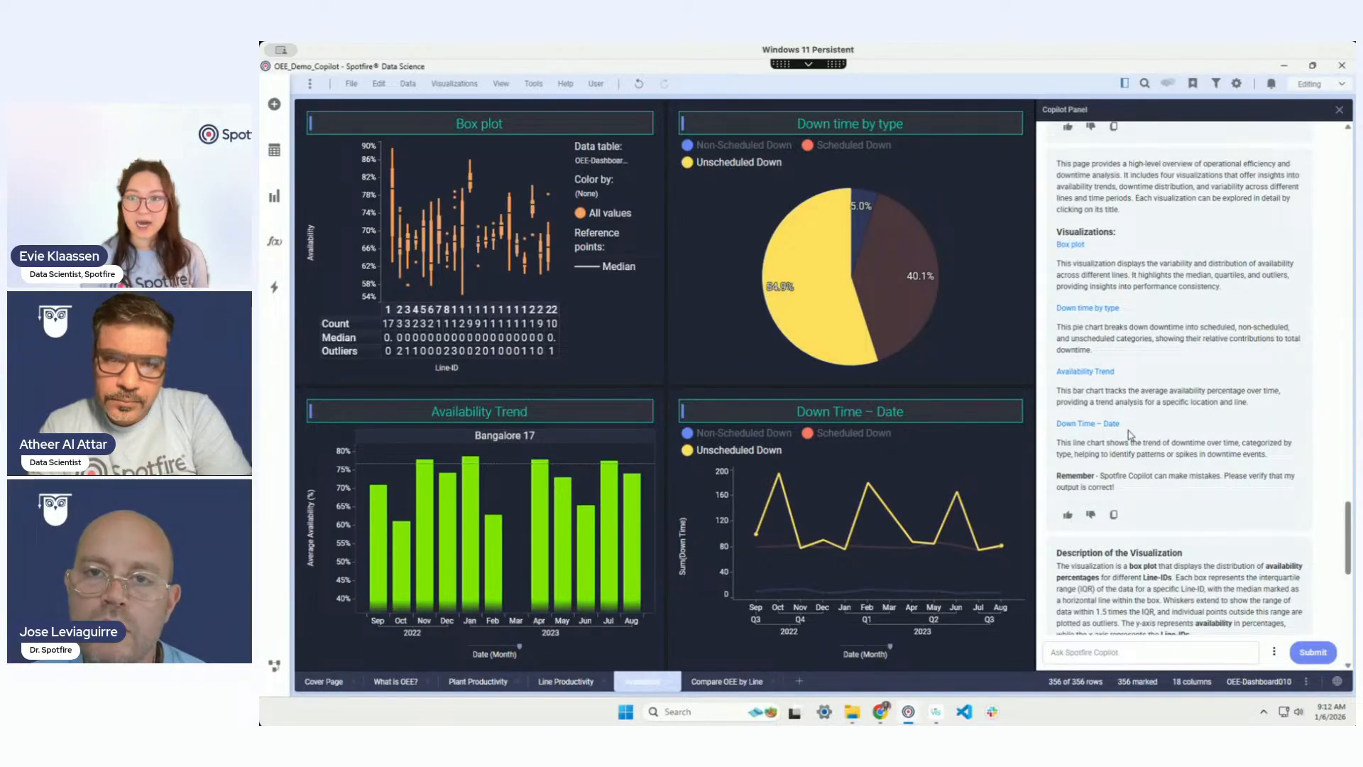
Step: Get Copilot's explanation of the Down Time – Date chart, with Unscheduled Down peaking at 195 and average downtime 67.1
click(1098, 428)
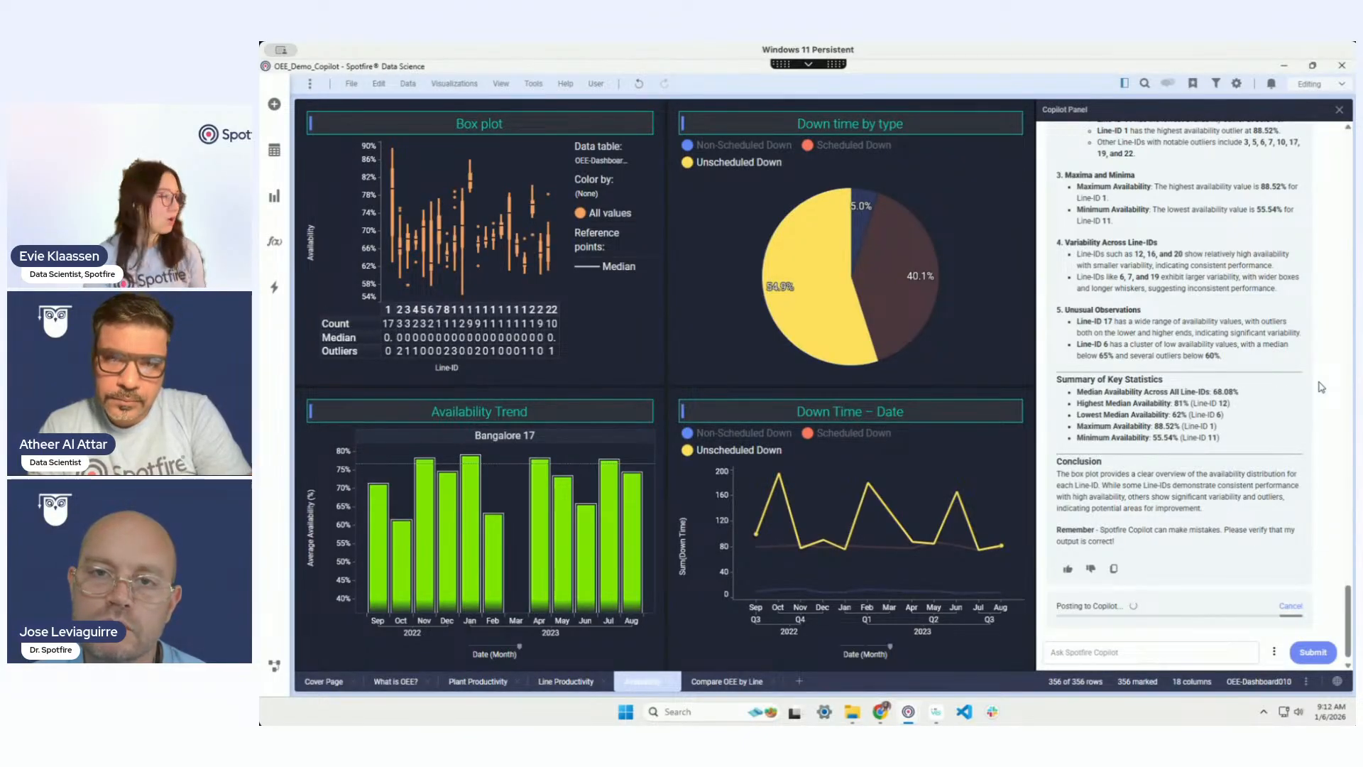
scroll(1321, 387, down, 6)
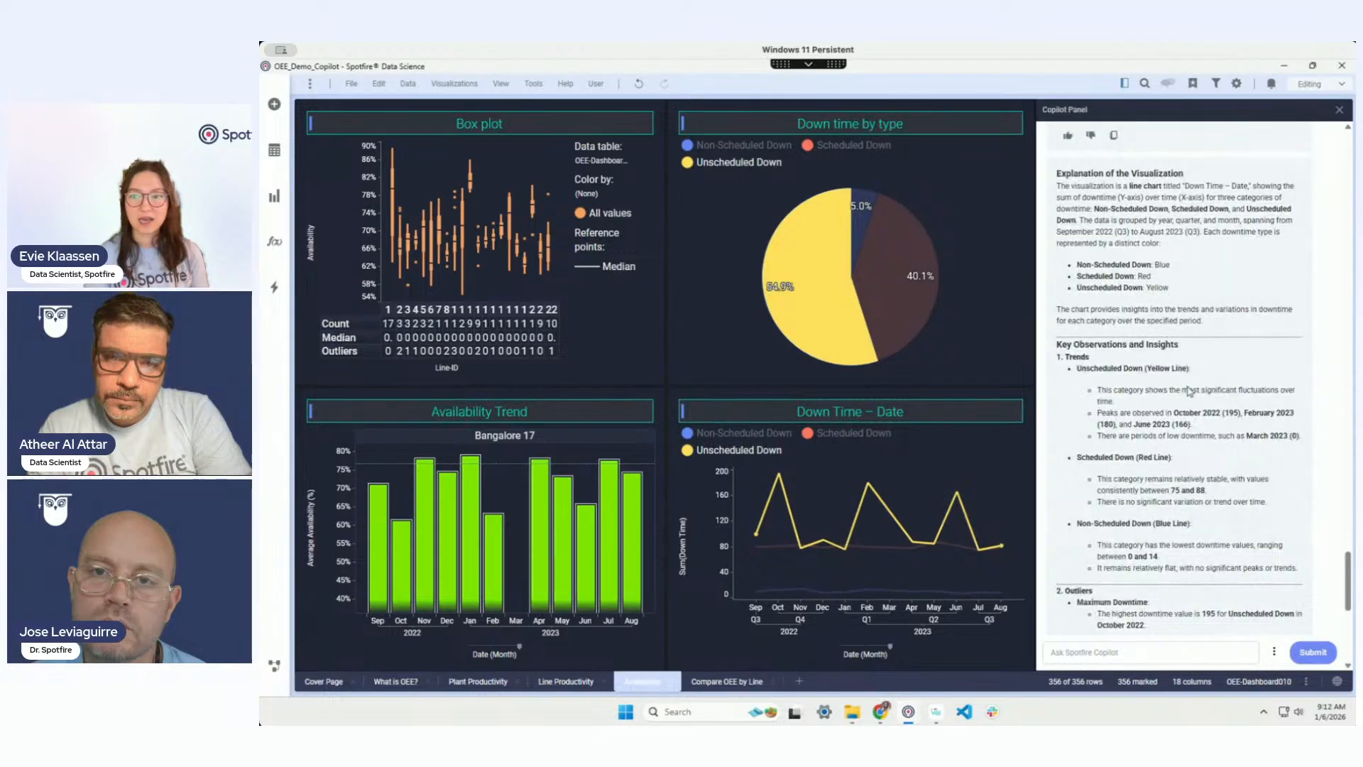
scroll(1247, 406, down, 6)
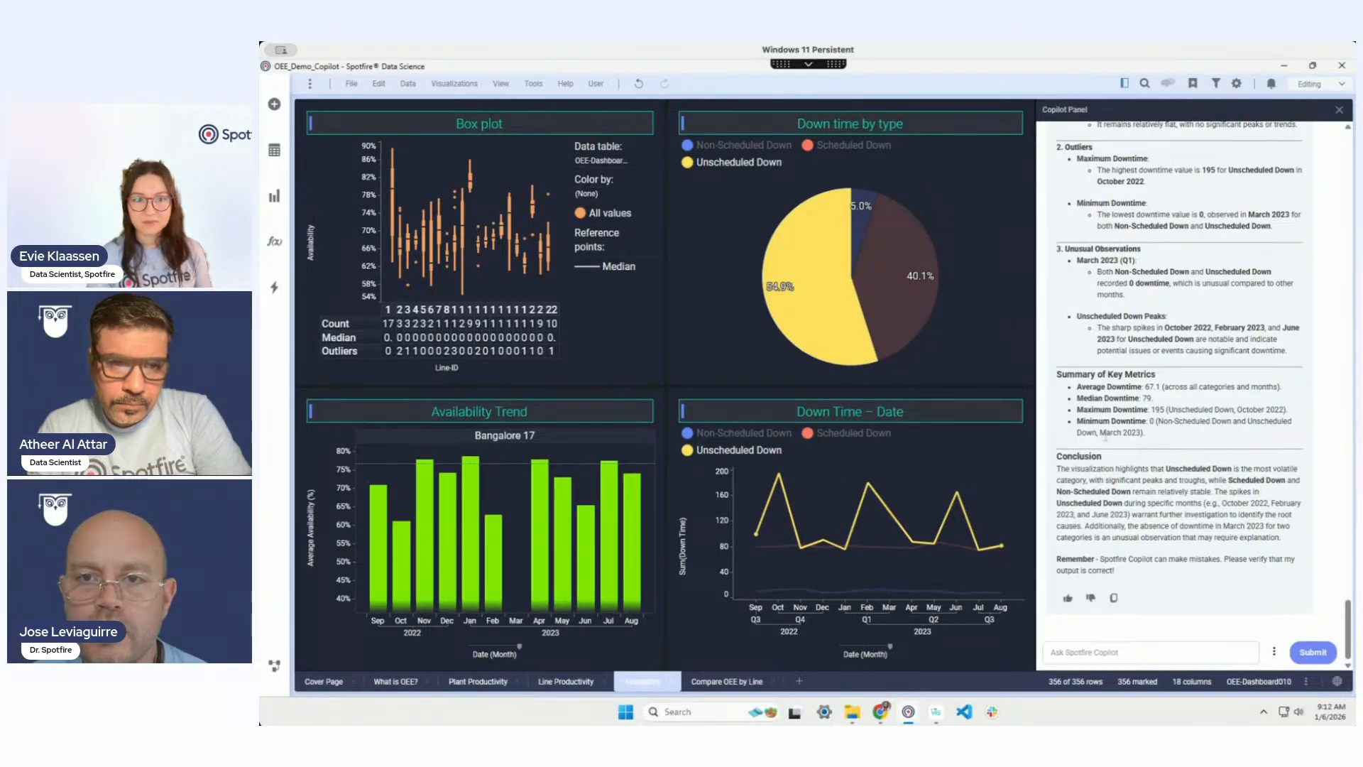
Step: Ask Copilot 'how do i get rid of the legend in a box plot' and review its three cited methods
click(1178, 656)
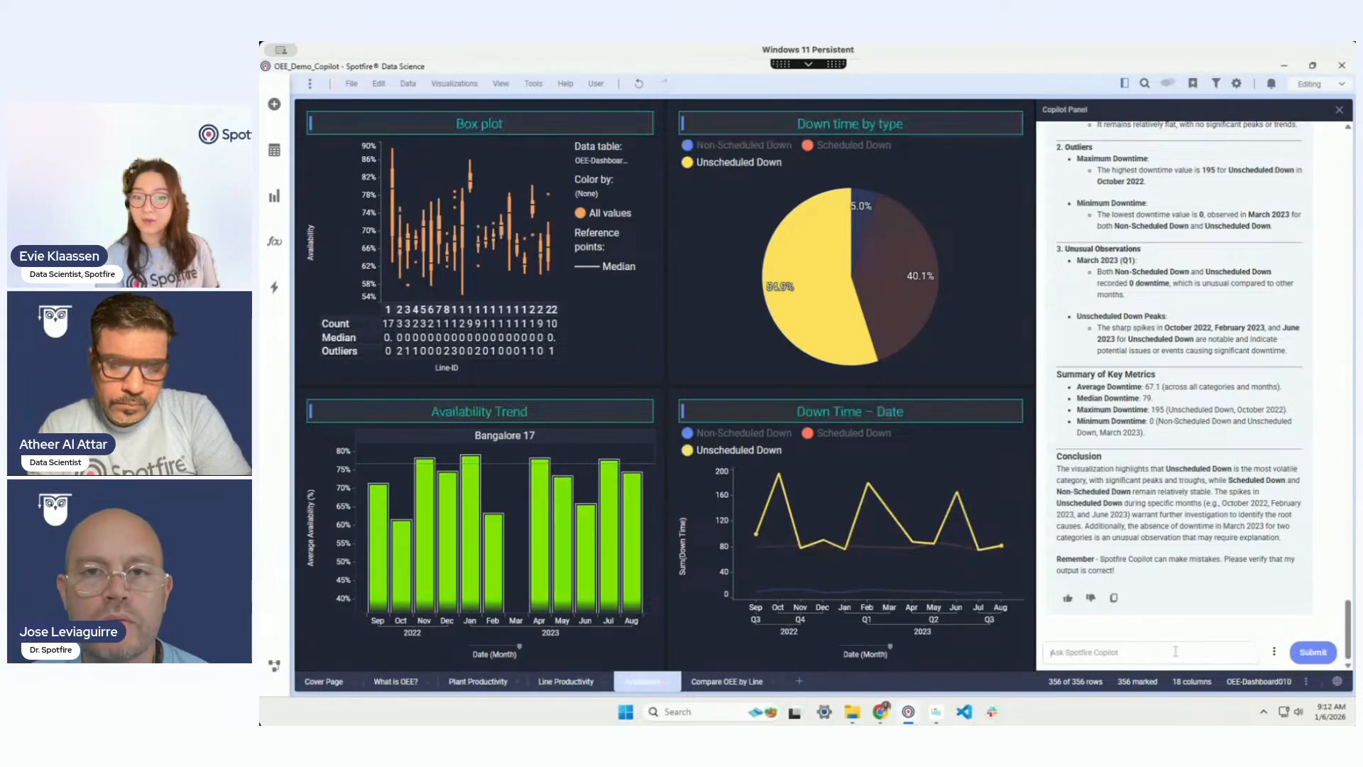
text(ho)
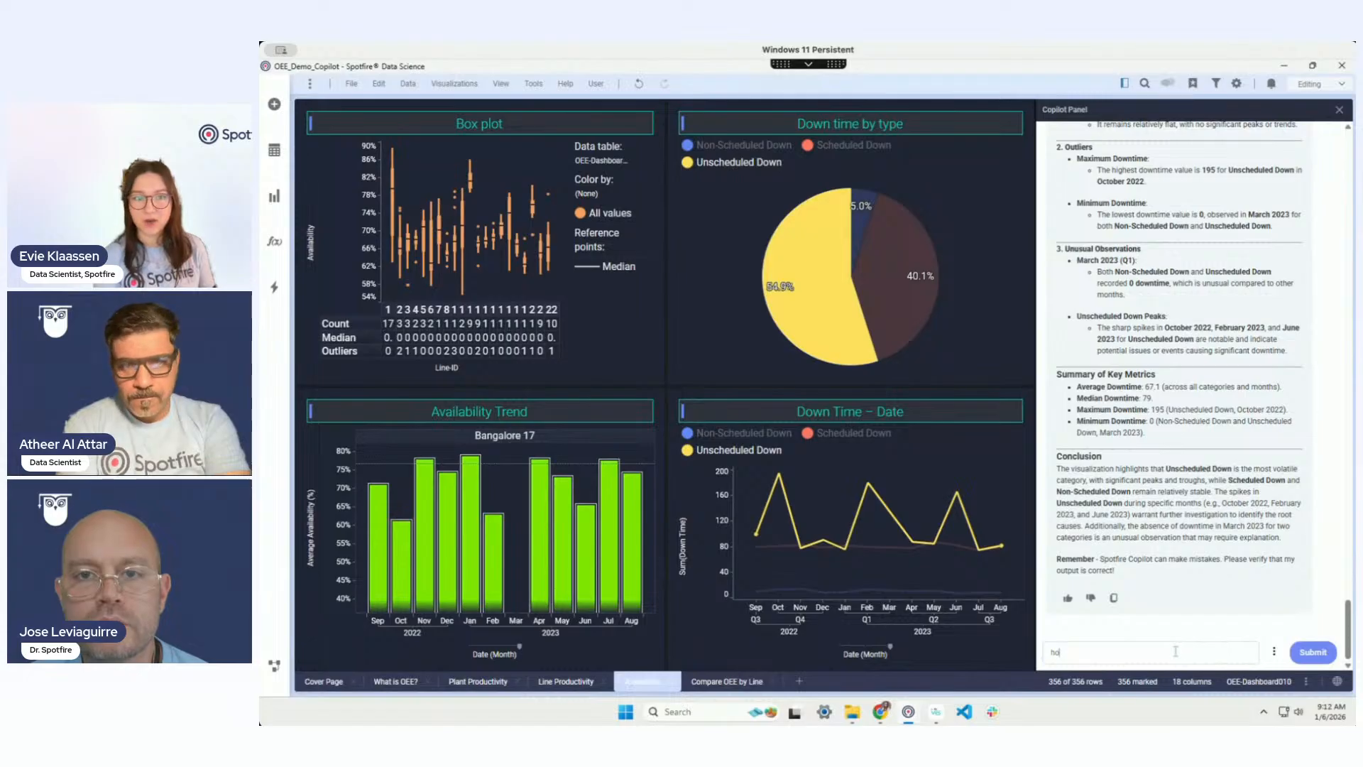
text(w do )
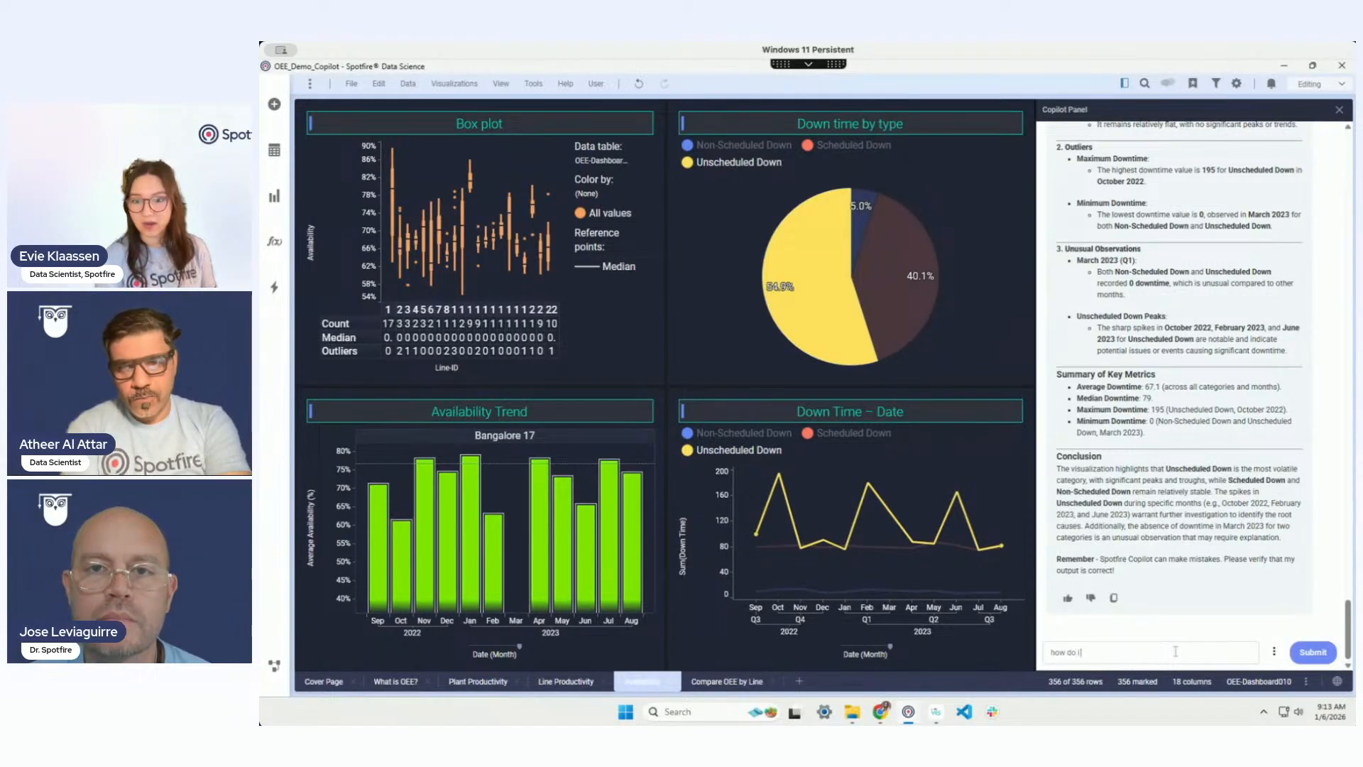
text(i get rid of the legend in a box plot)
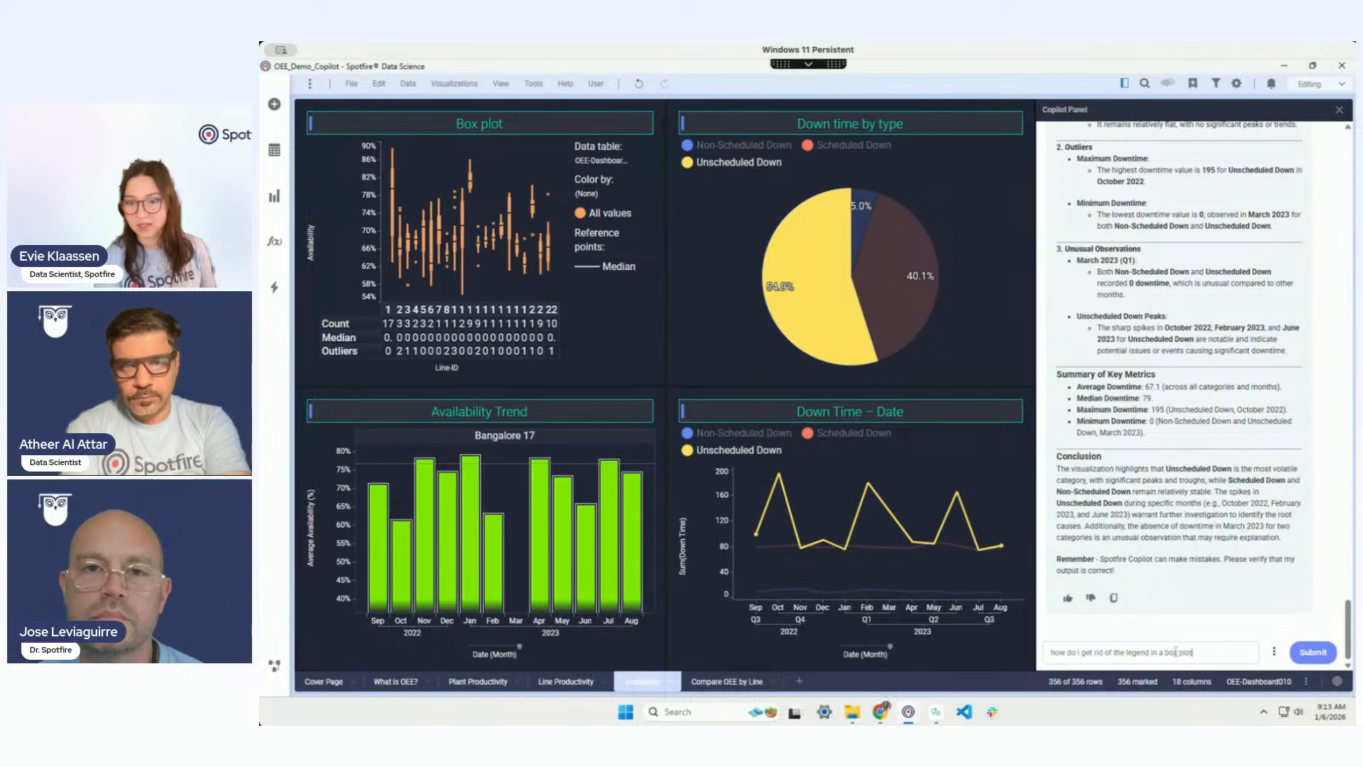
key(Return)
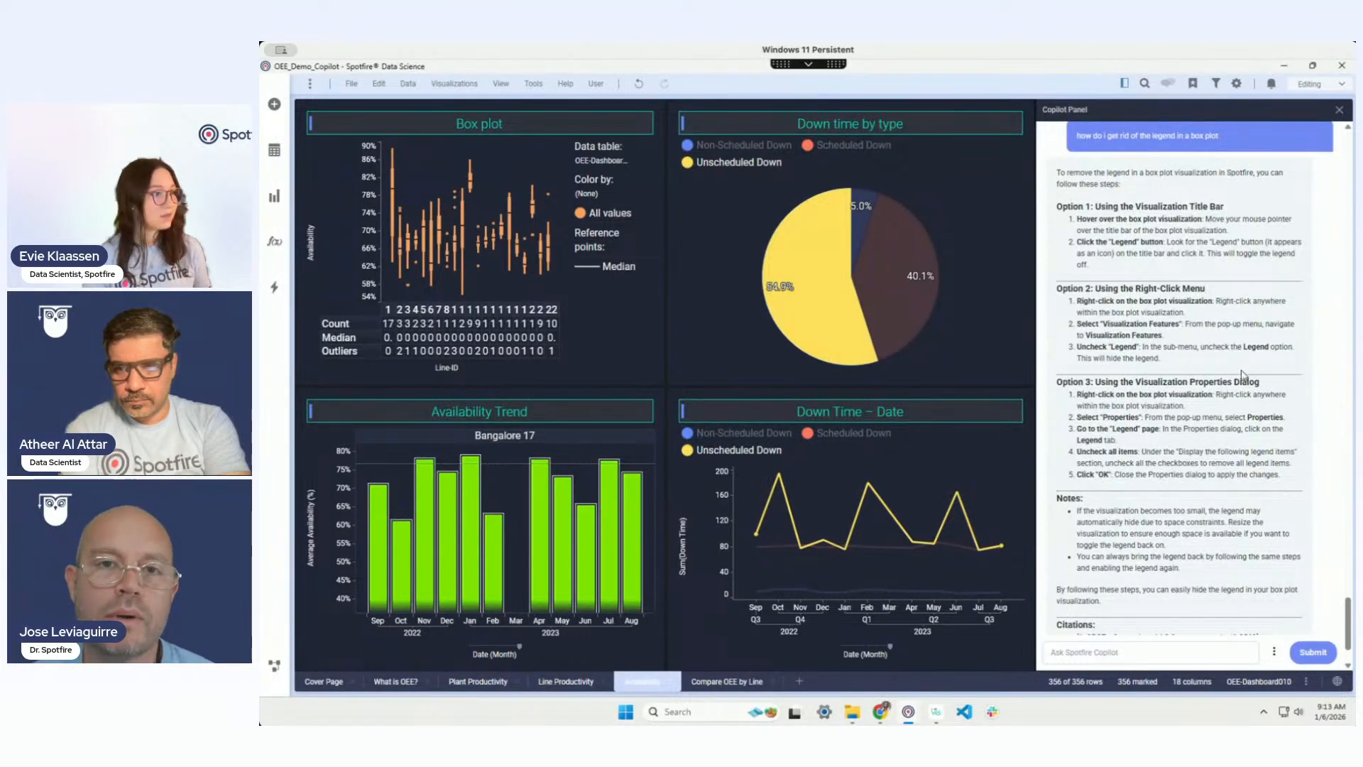
scroll(1288, 397, up, 1)
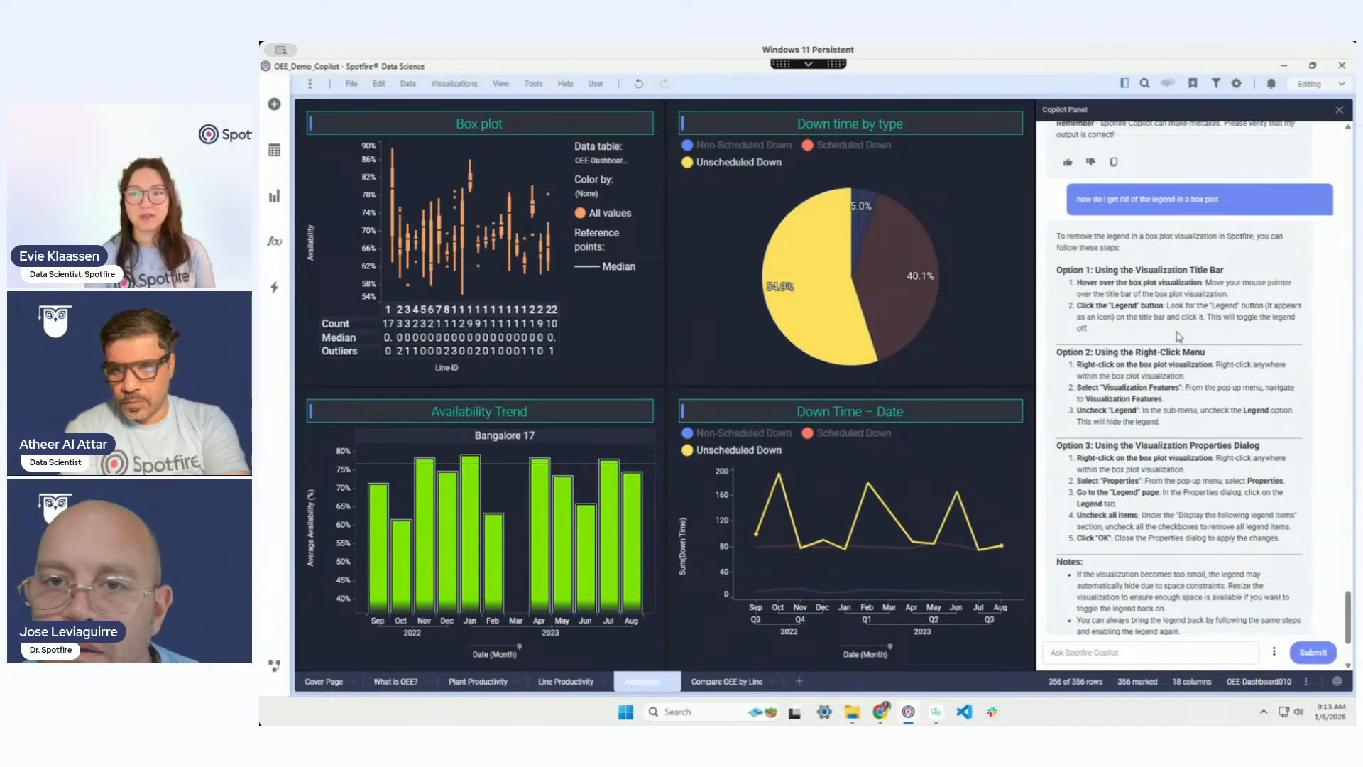
scroll(1206, 398, down, 1)
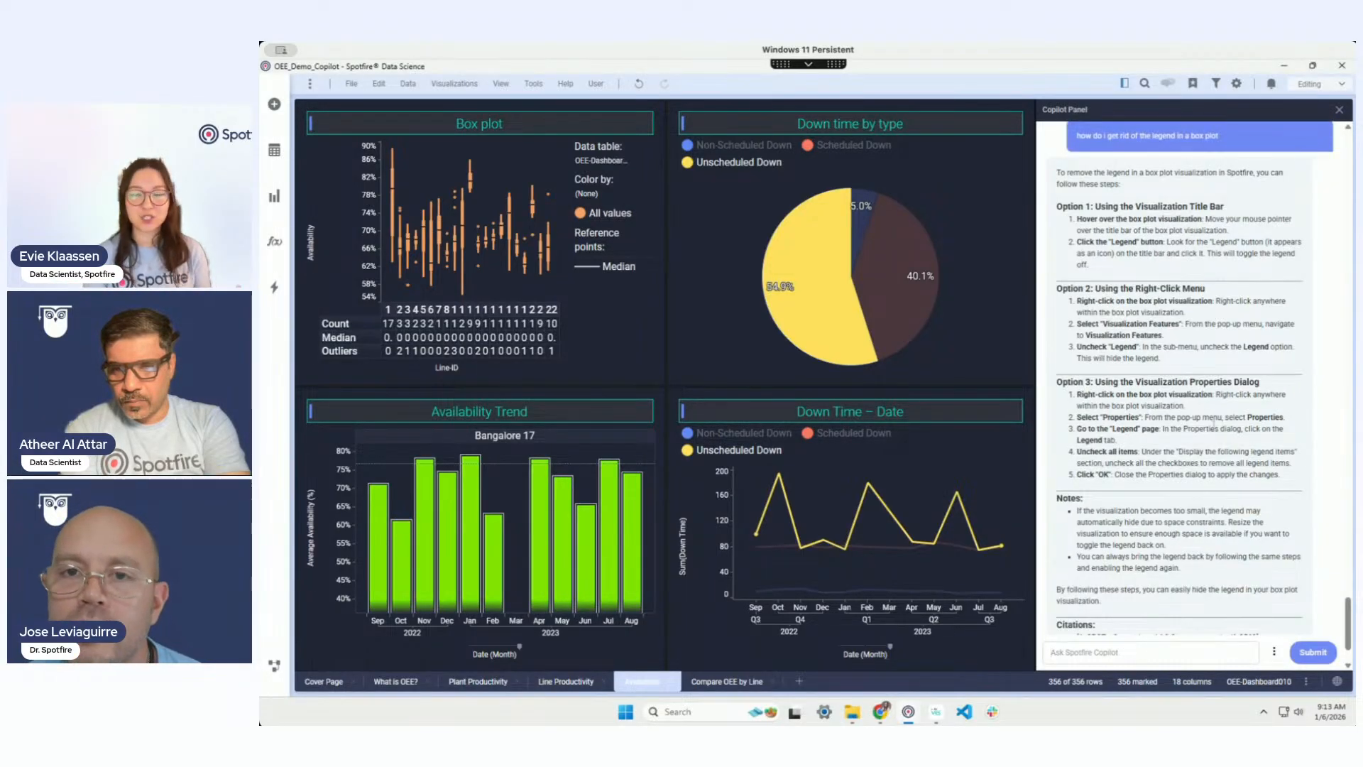
scroll(1216, 428, down, 1)
scroll(1322, 517, up, 1)
scroll(1322, 516, down, 1)
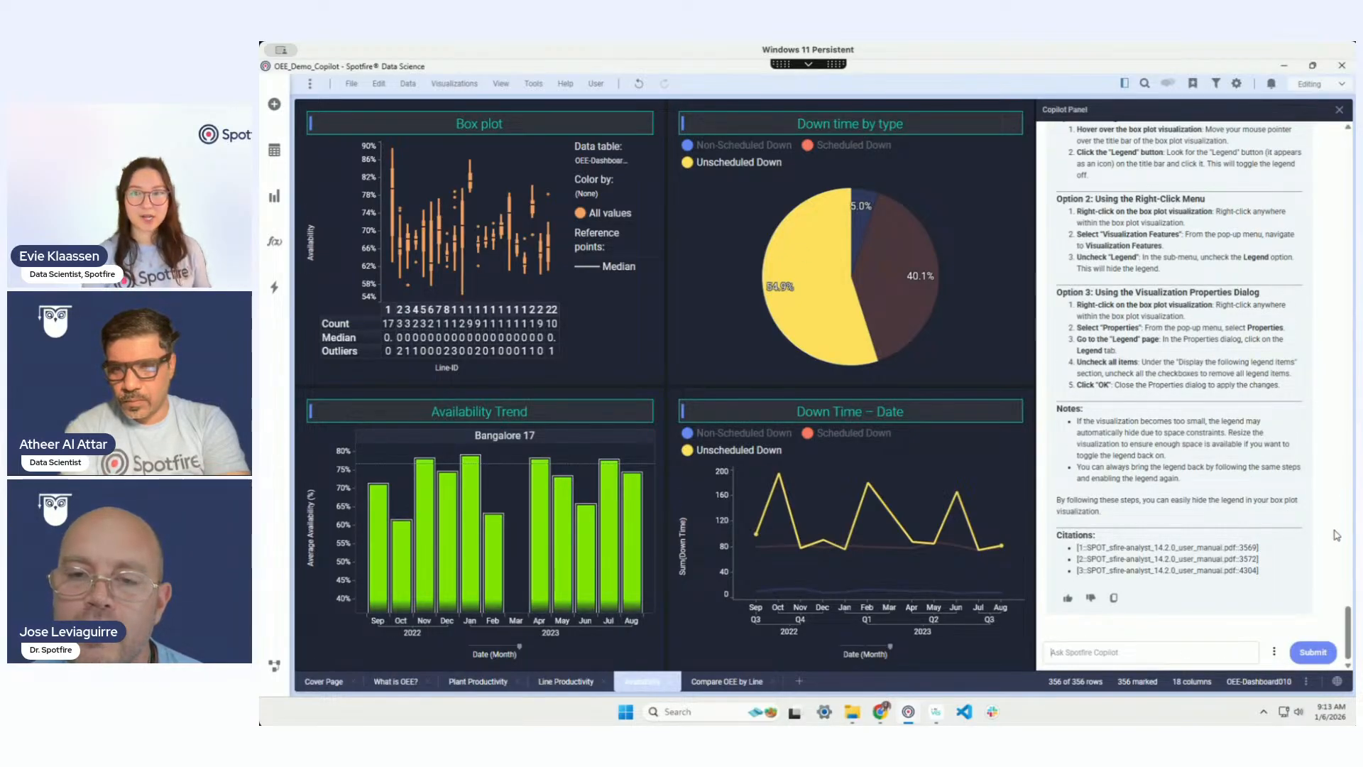
Step: Ask Copilot to 'remove the legend from the box plot' and get its manual-steps reply
text(remov)
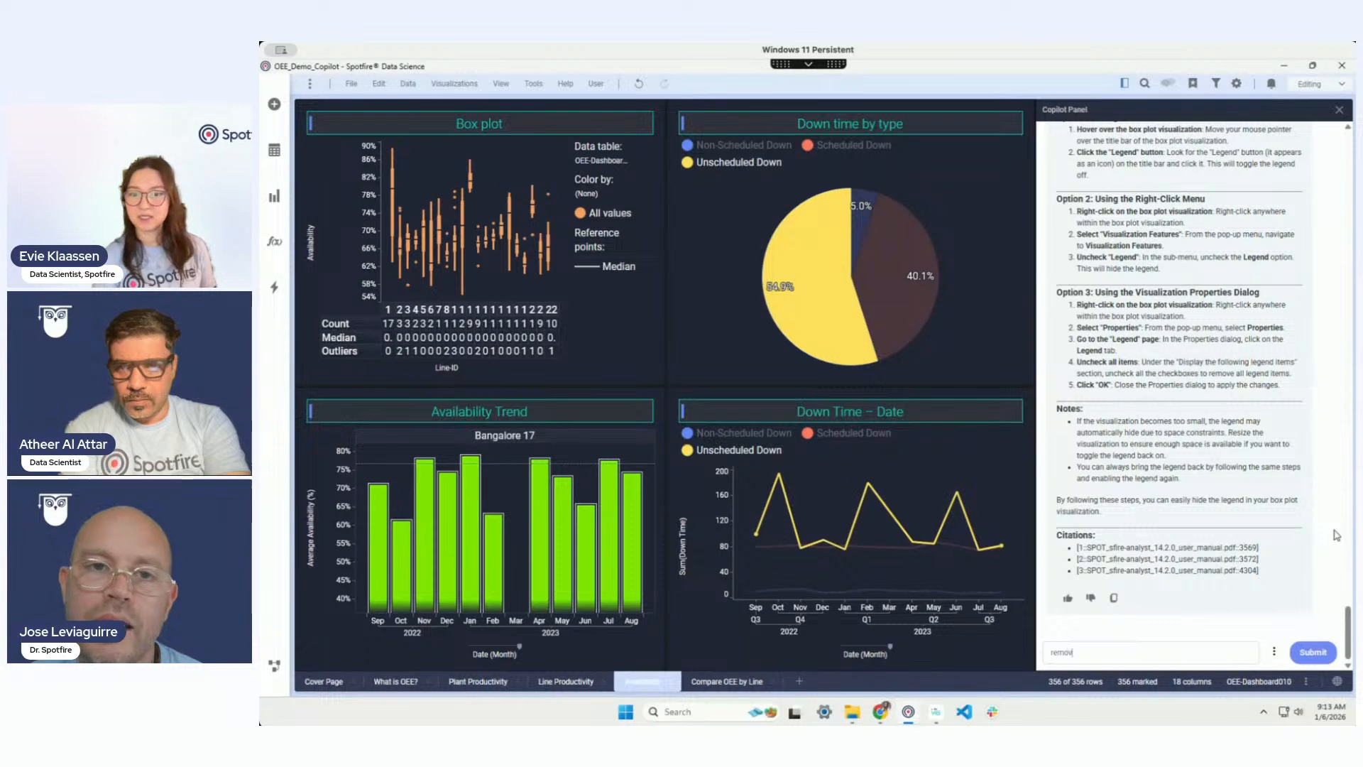
text(e the legend from the box plo)
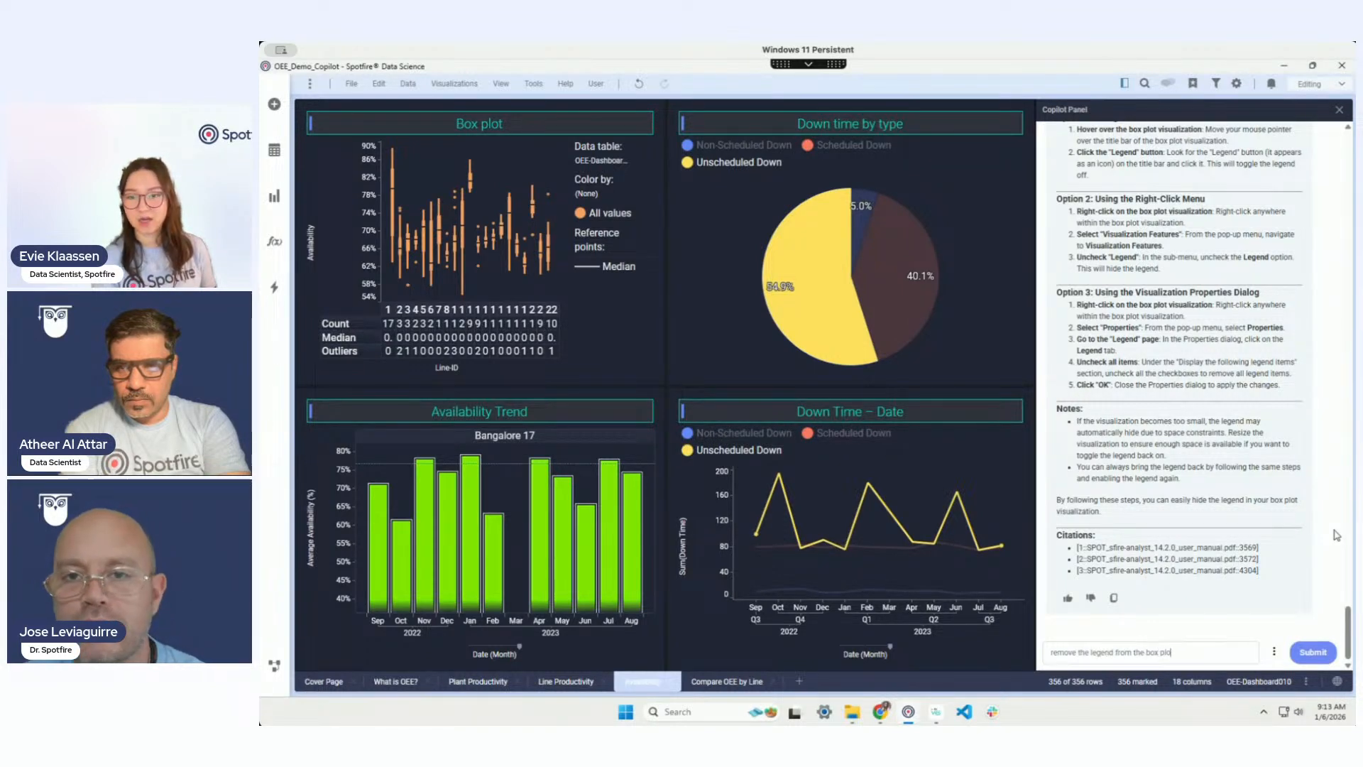
text(t)
key(Return)
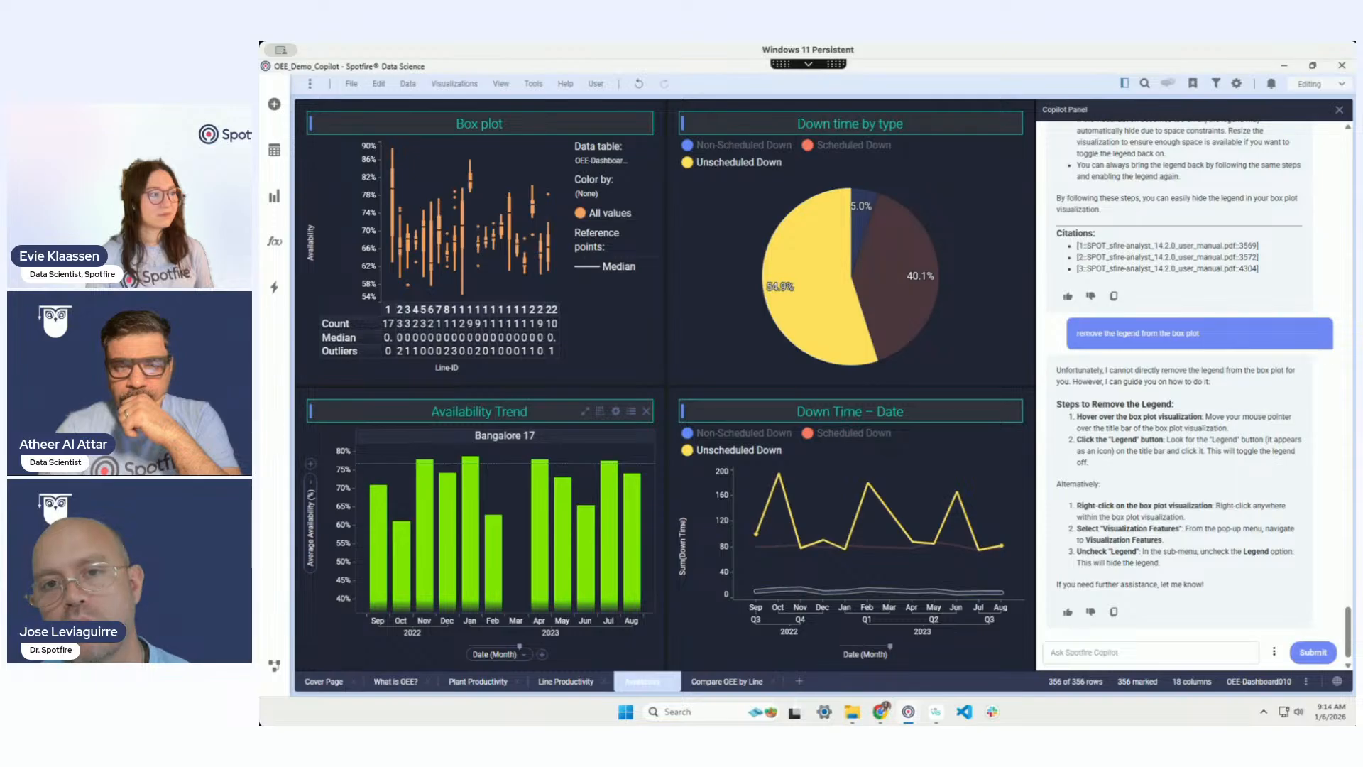
click(1106, 656)
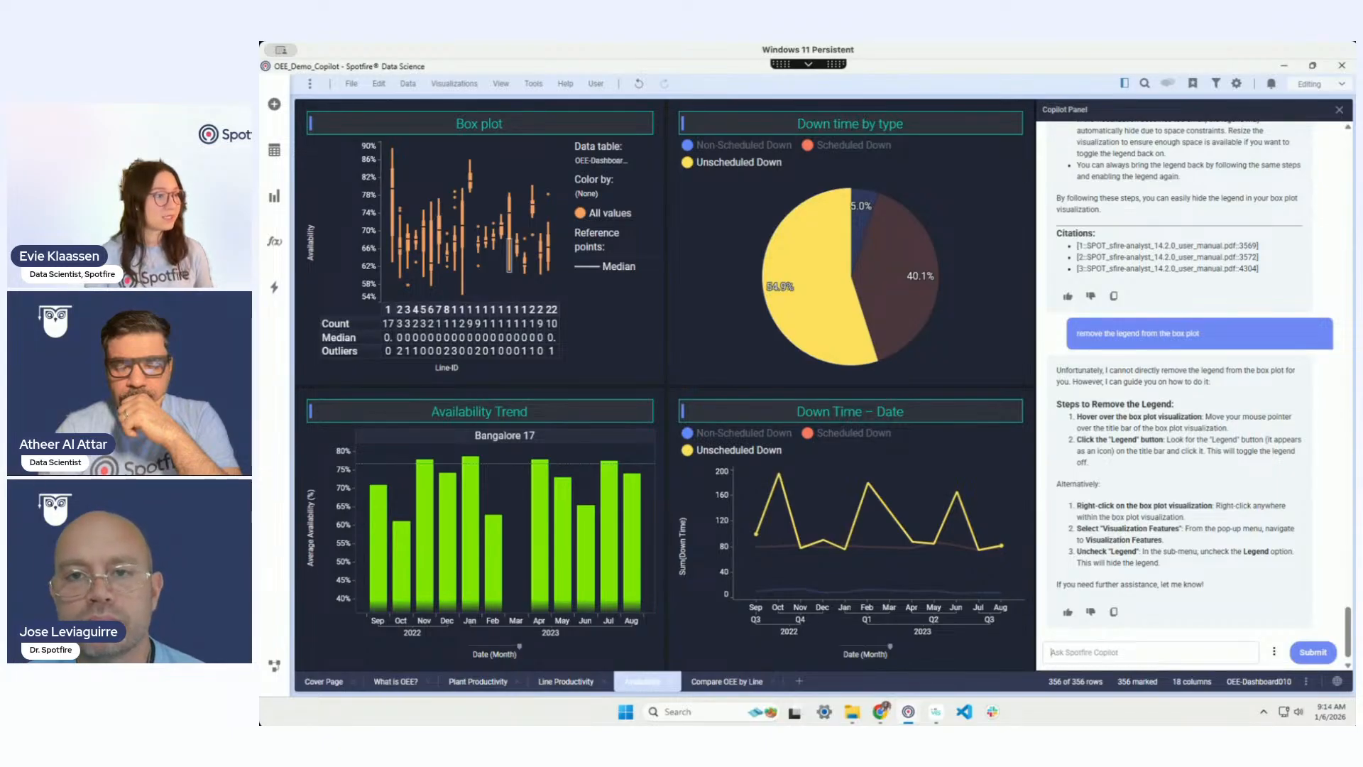
click(1144, 659)
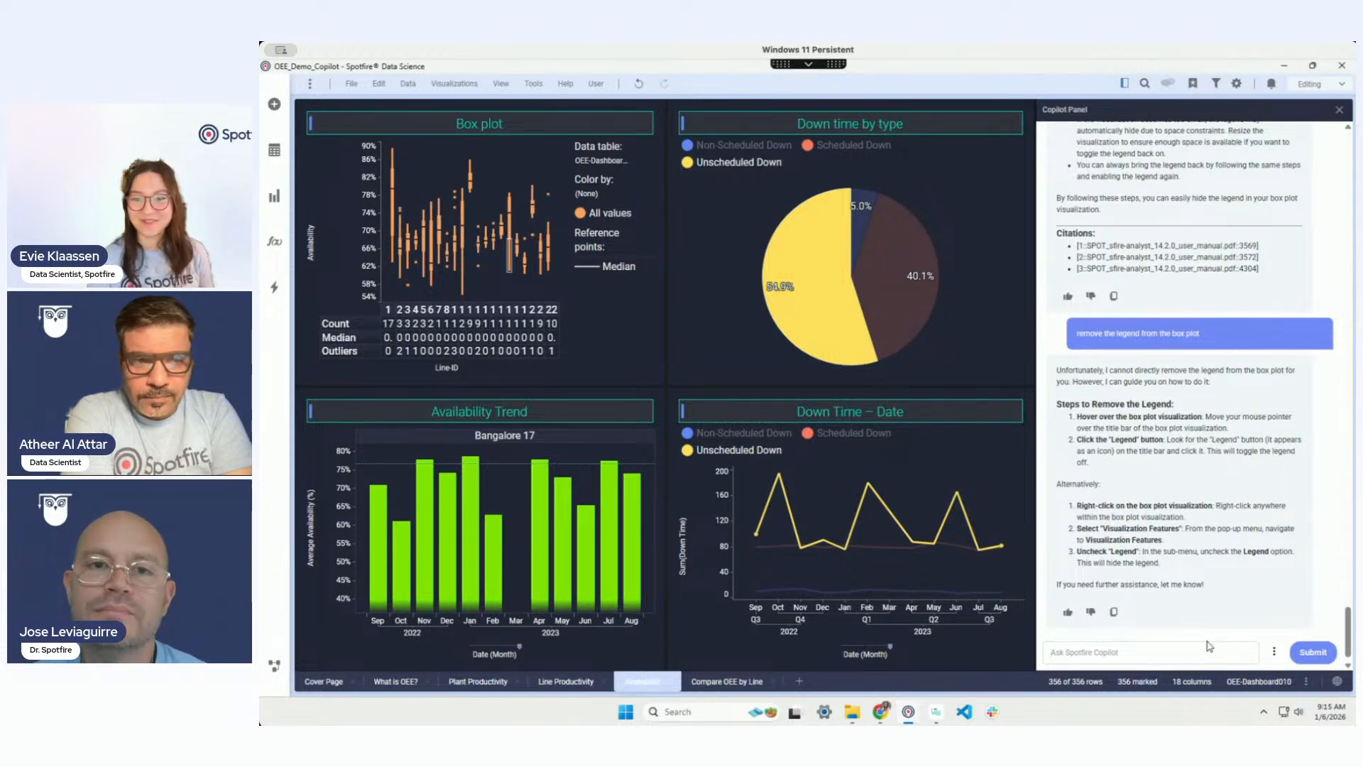
Step: Request a Holt-Winters data function forecasting availability across all Bangalore line IDs
text(create)
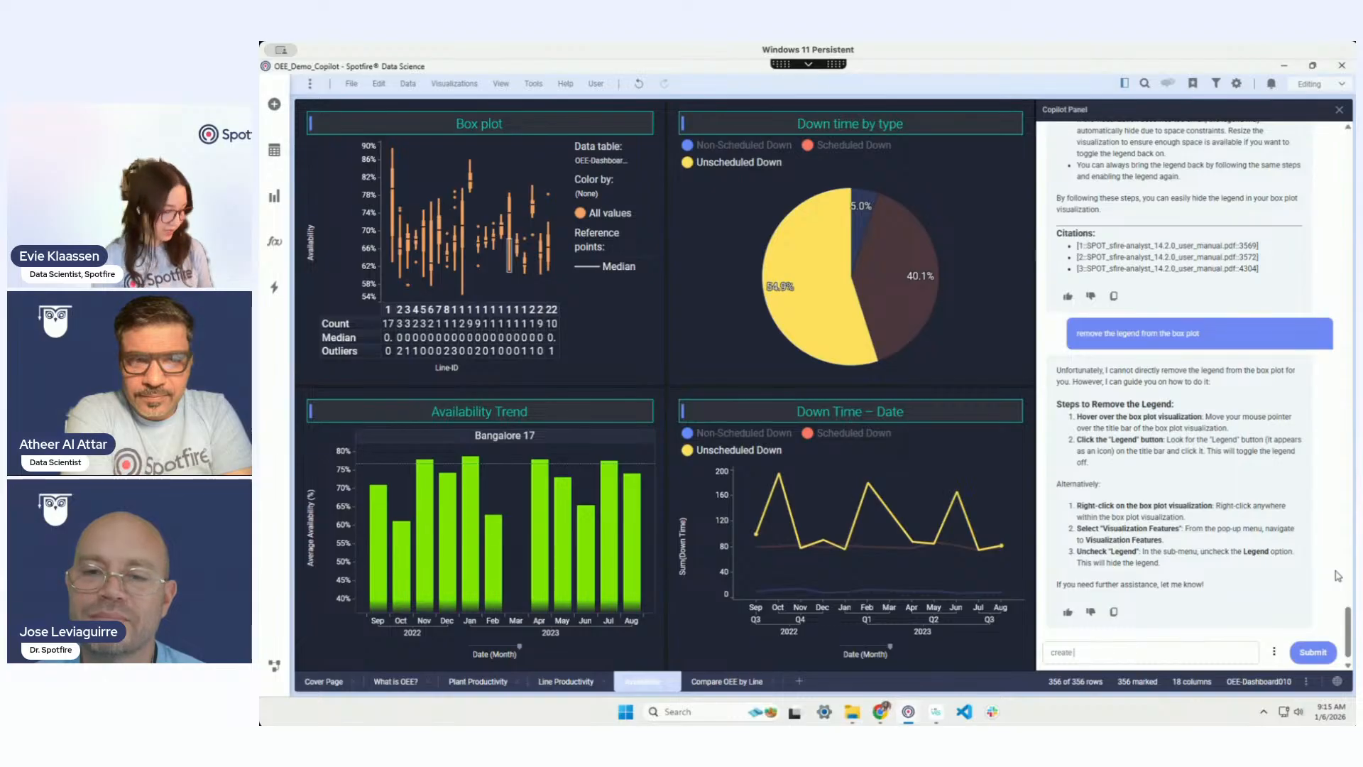
text( a data function)
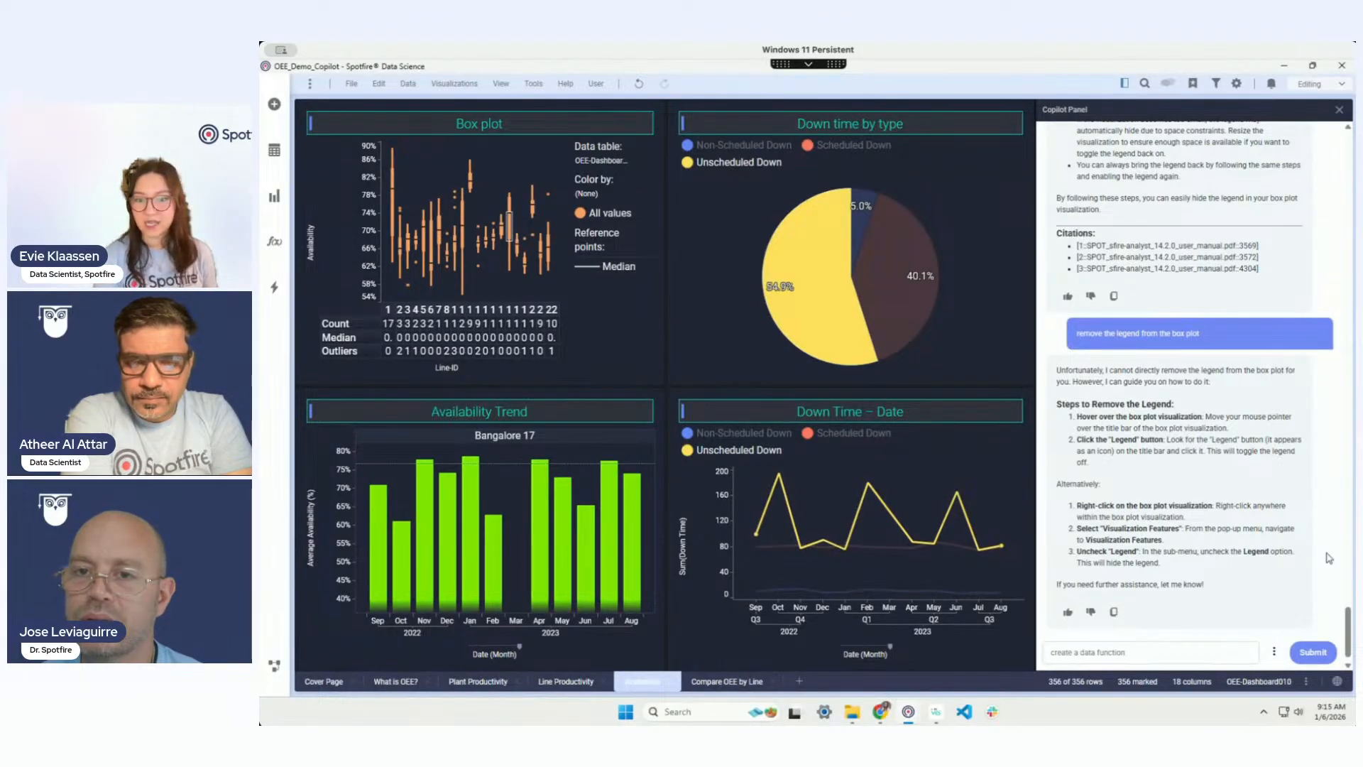
text(cas)
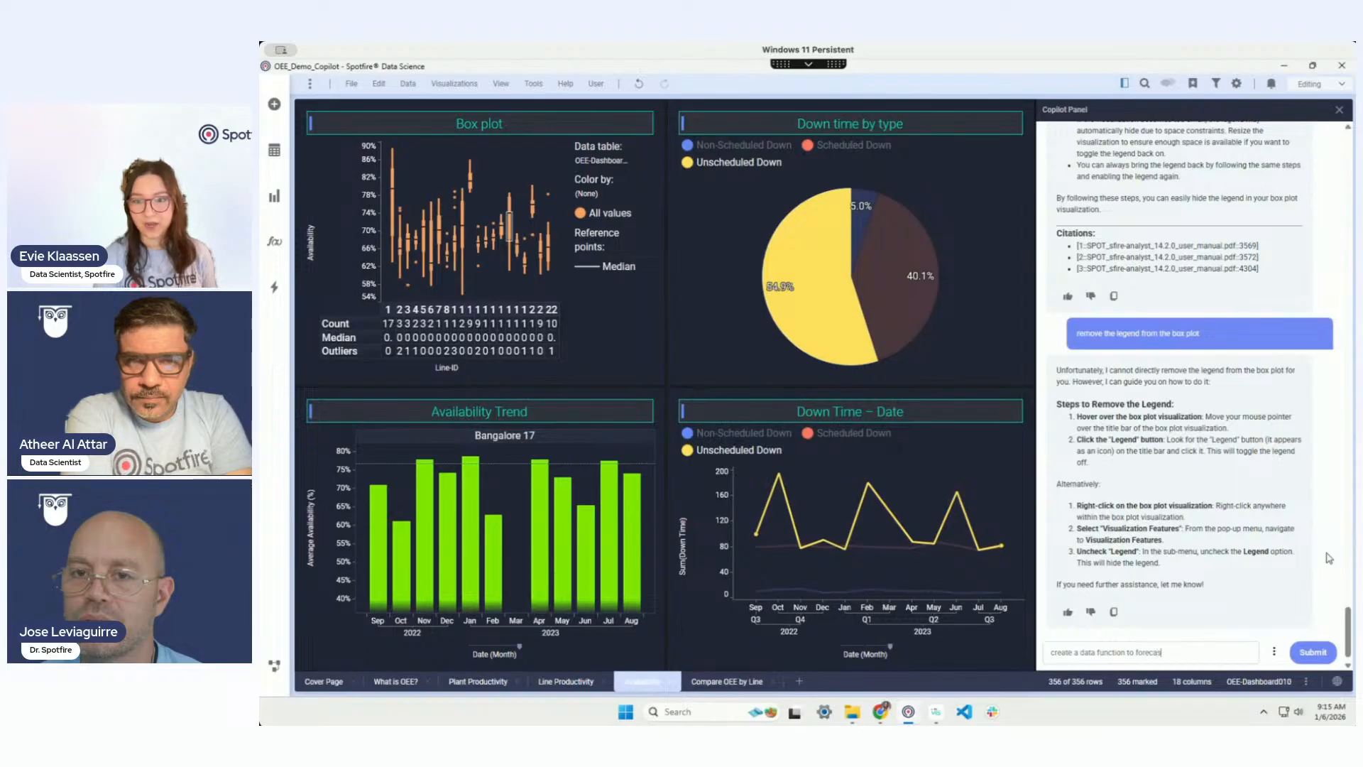
text(t availability across all line)
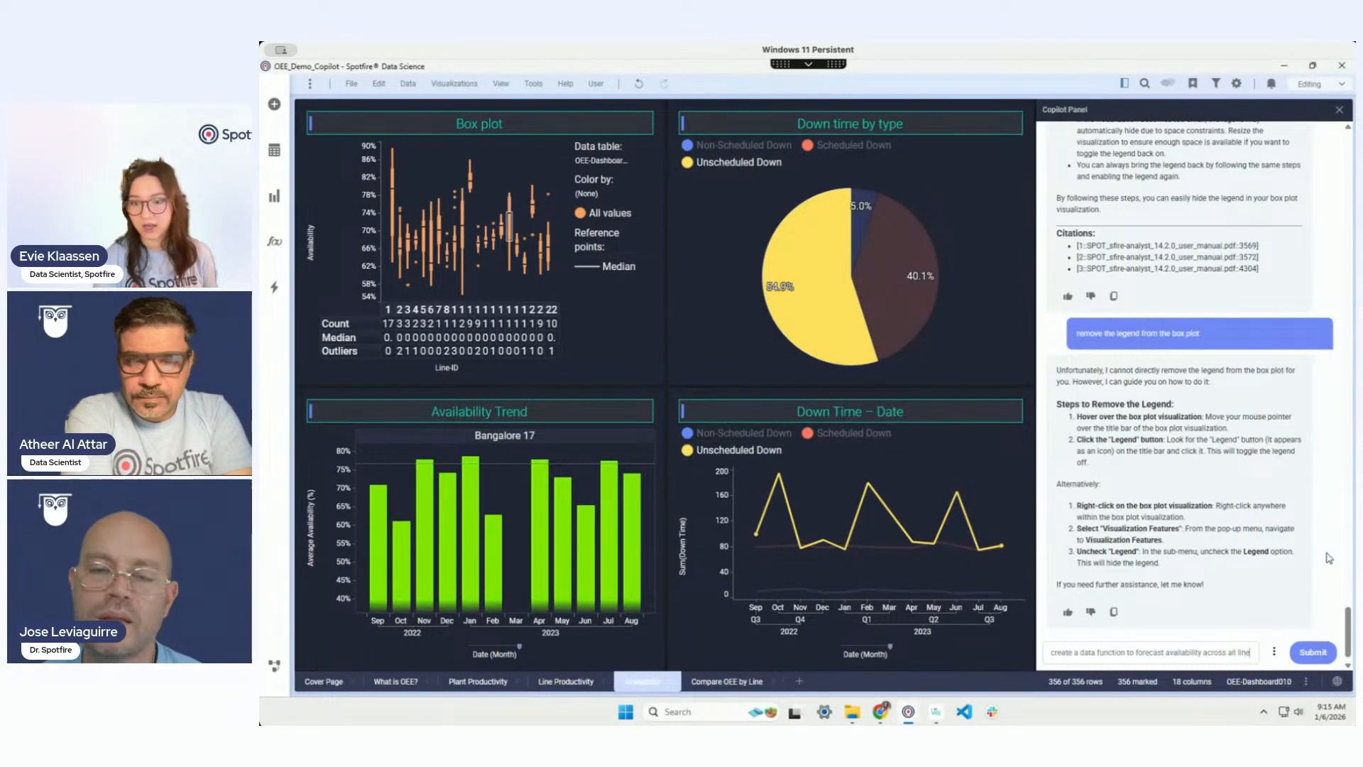
text( ids in city bangalore u)
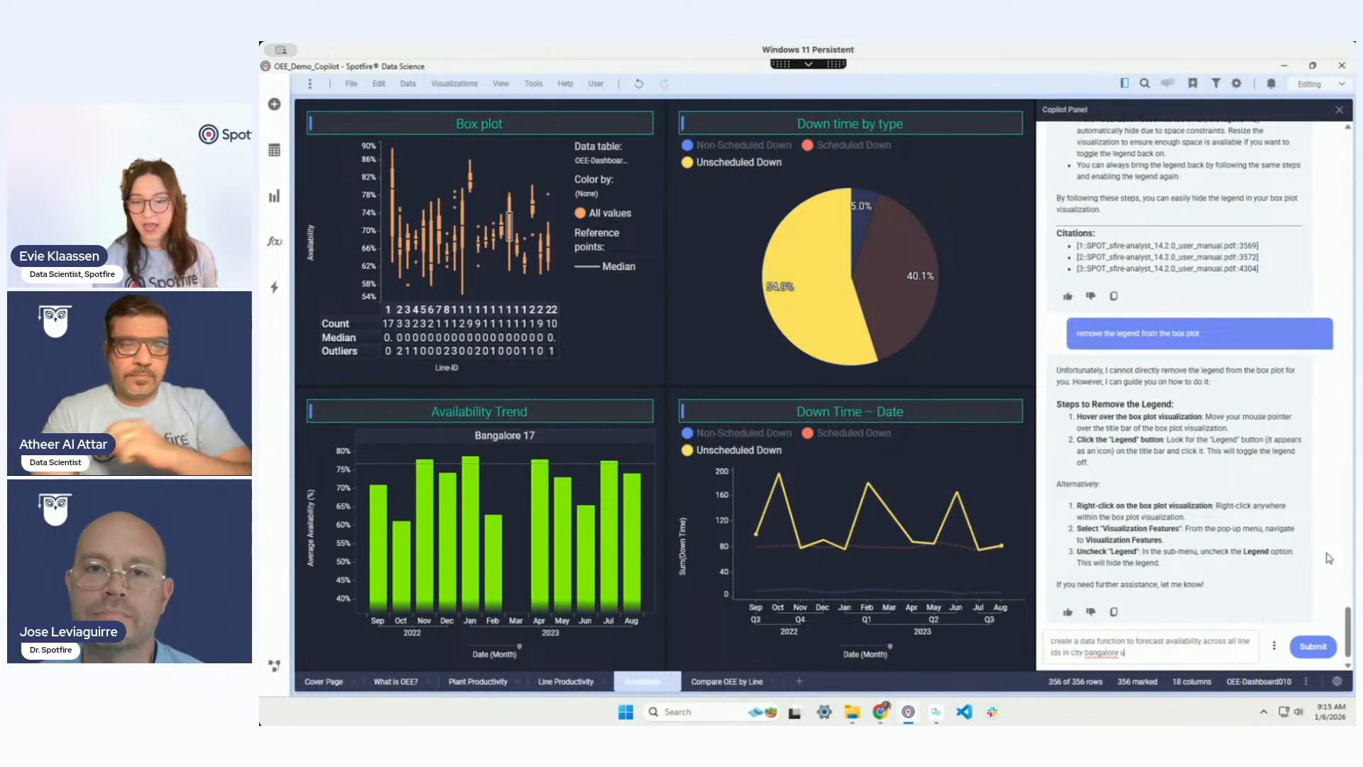
text(sing holt winters)
key(Return)
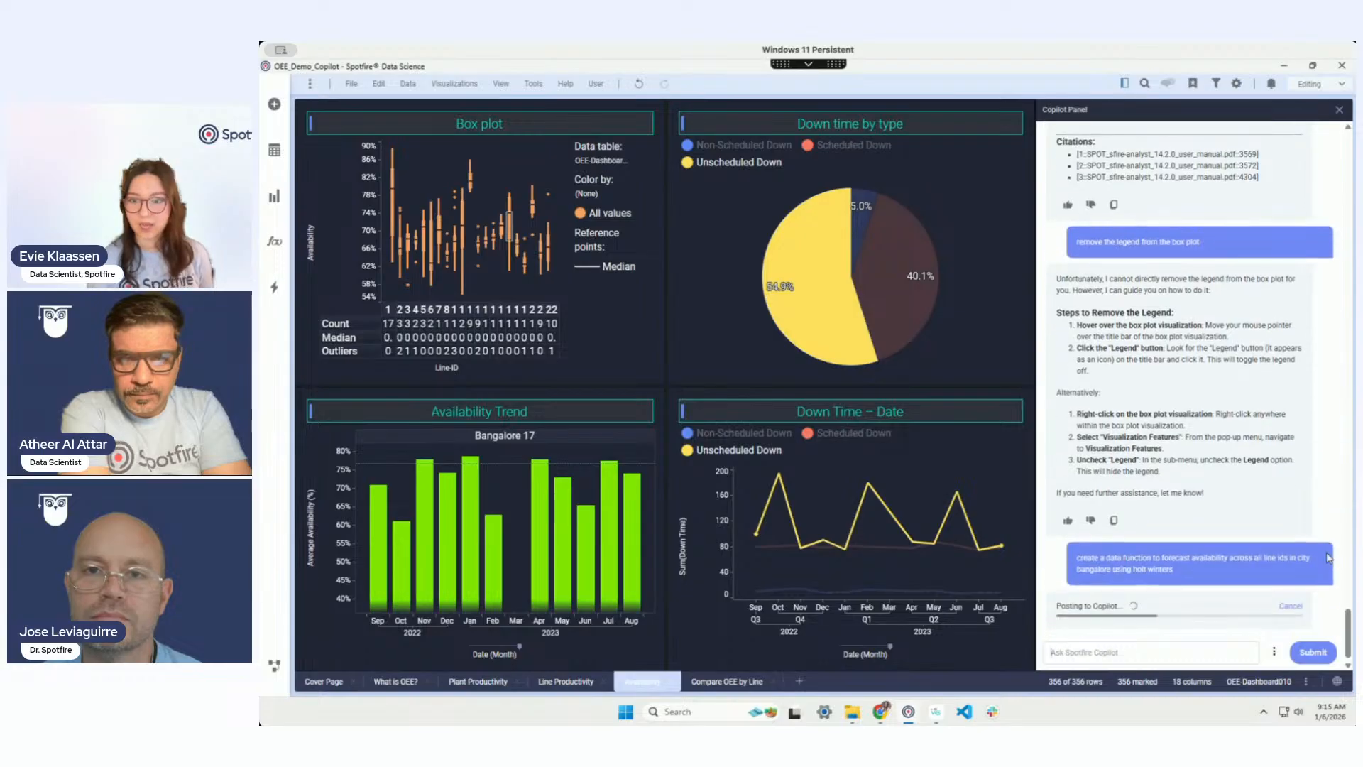
Step: Add Copilot's Forecast_Availability_HoltWinters Python script to the Data Function Properties list and select it
click(409, 82)
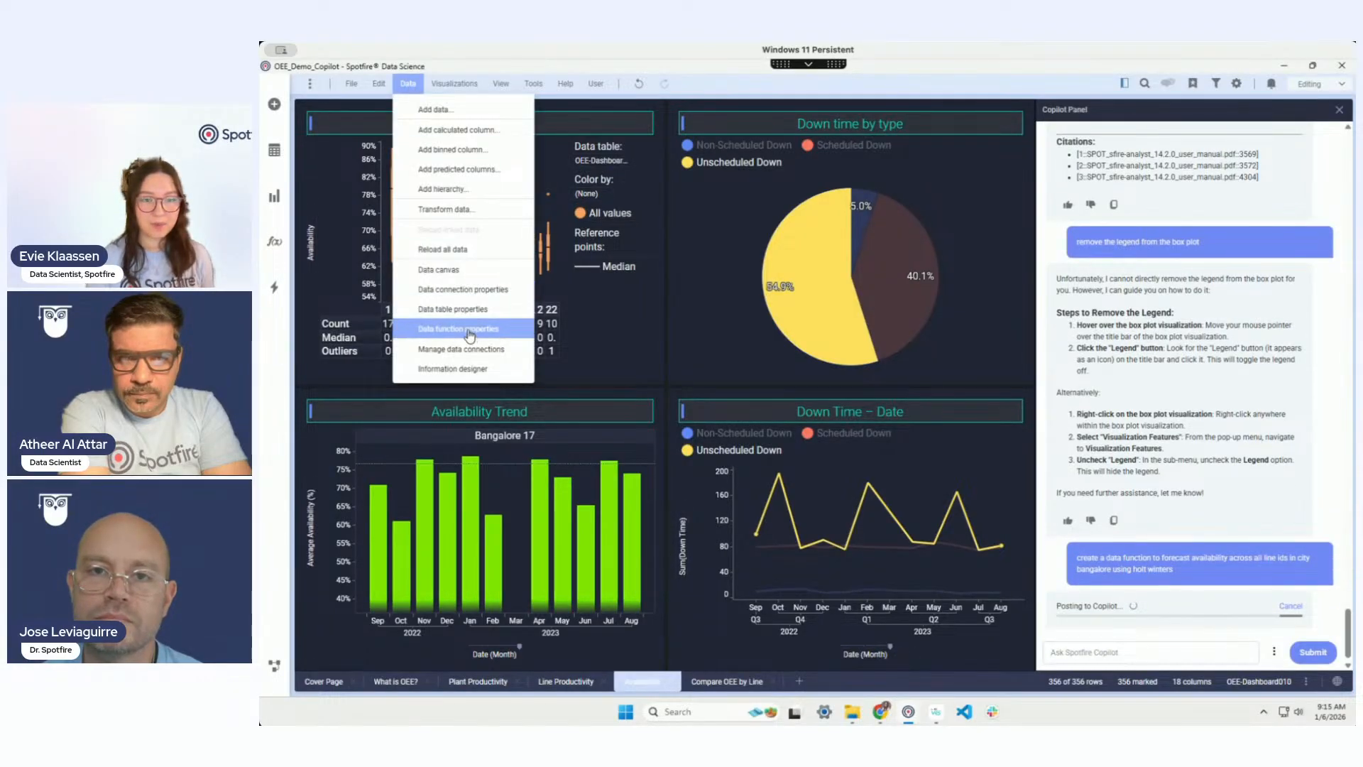
click(469, 332)
drag(713, 238, 610, 225)
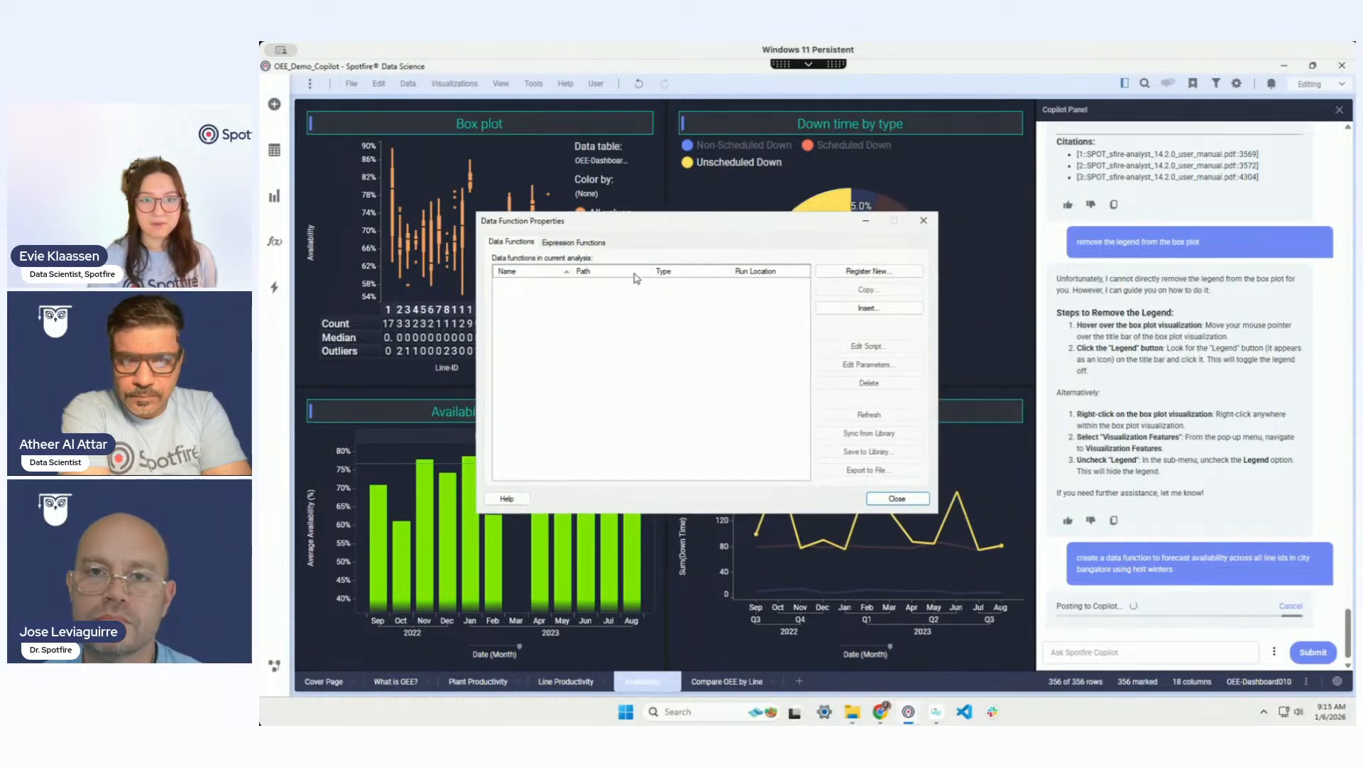
drag(619, 226, 638, 215)
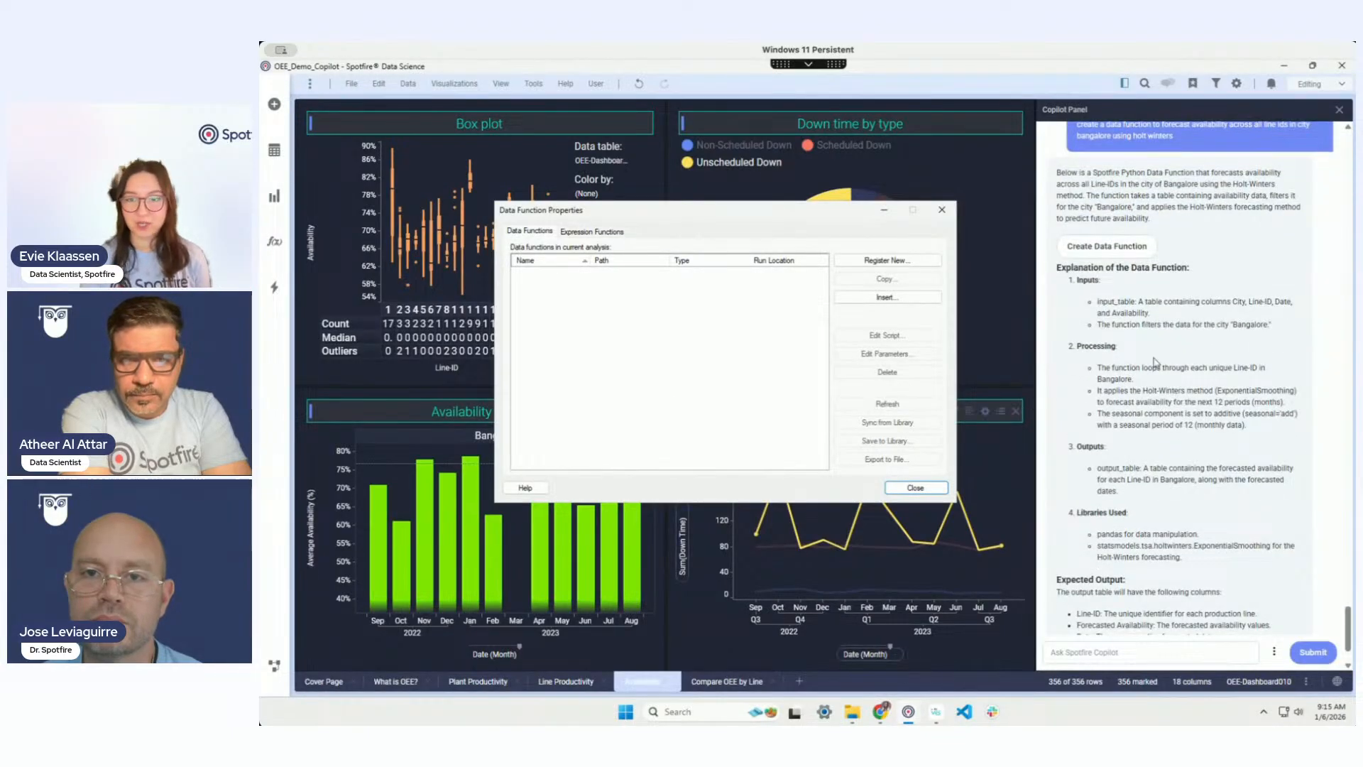
click(1115, 252)
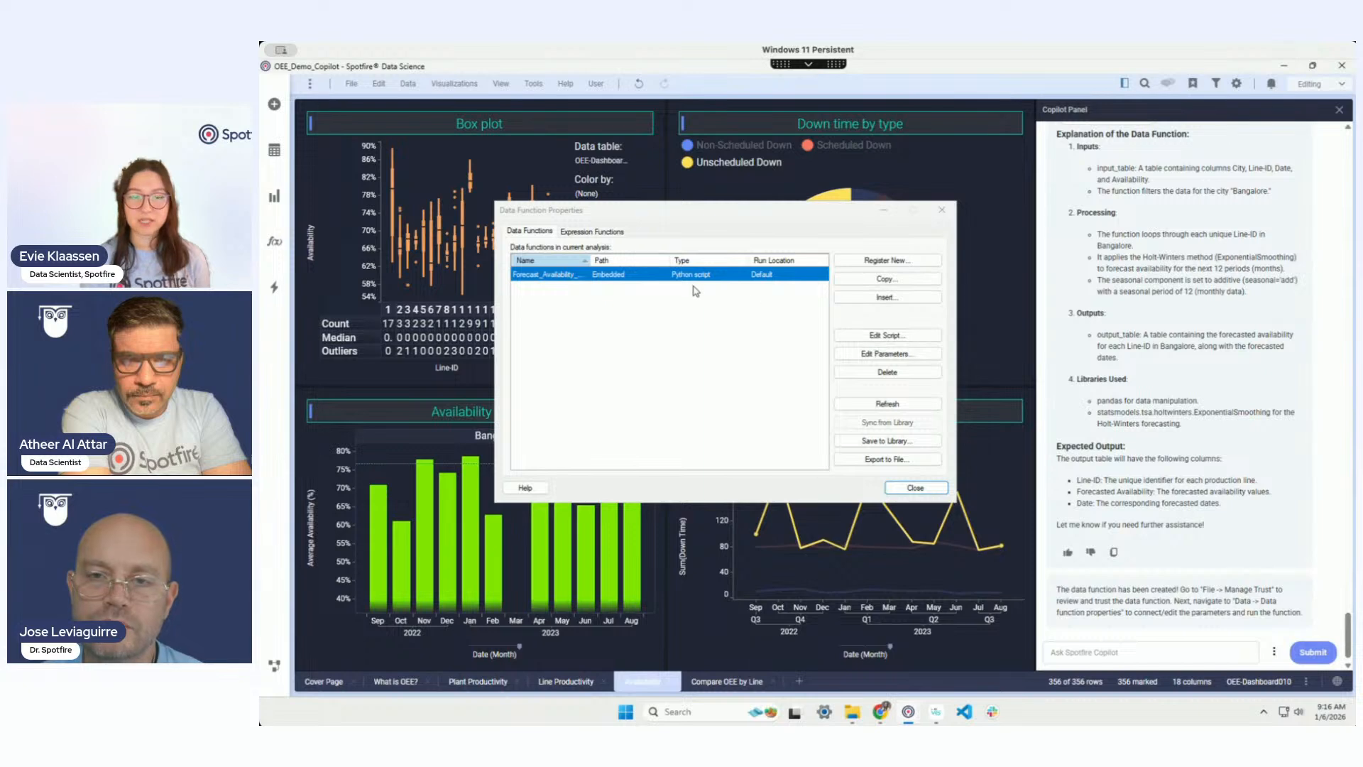
click(652, 281)
double_click(652, 281)
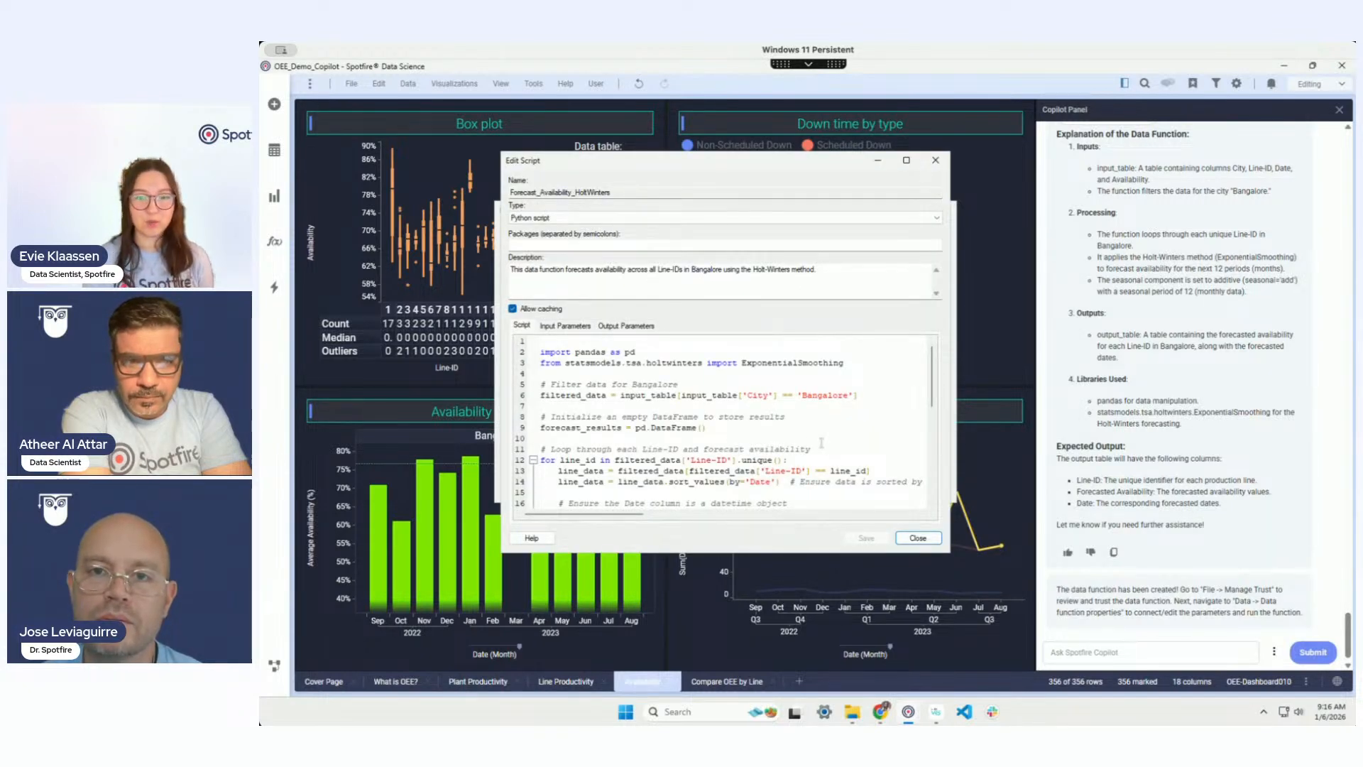
scroll(579, 346, down, 1)
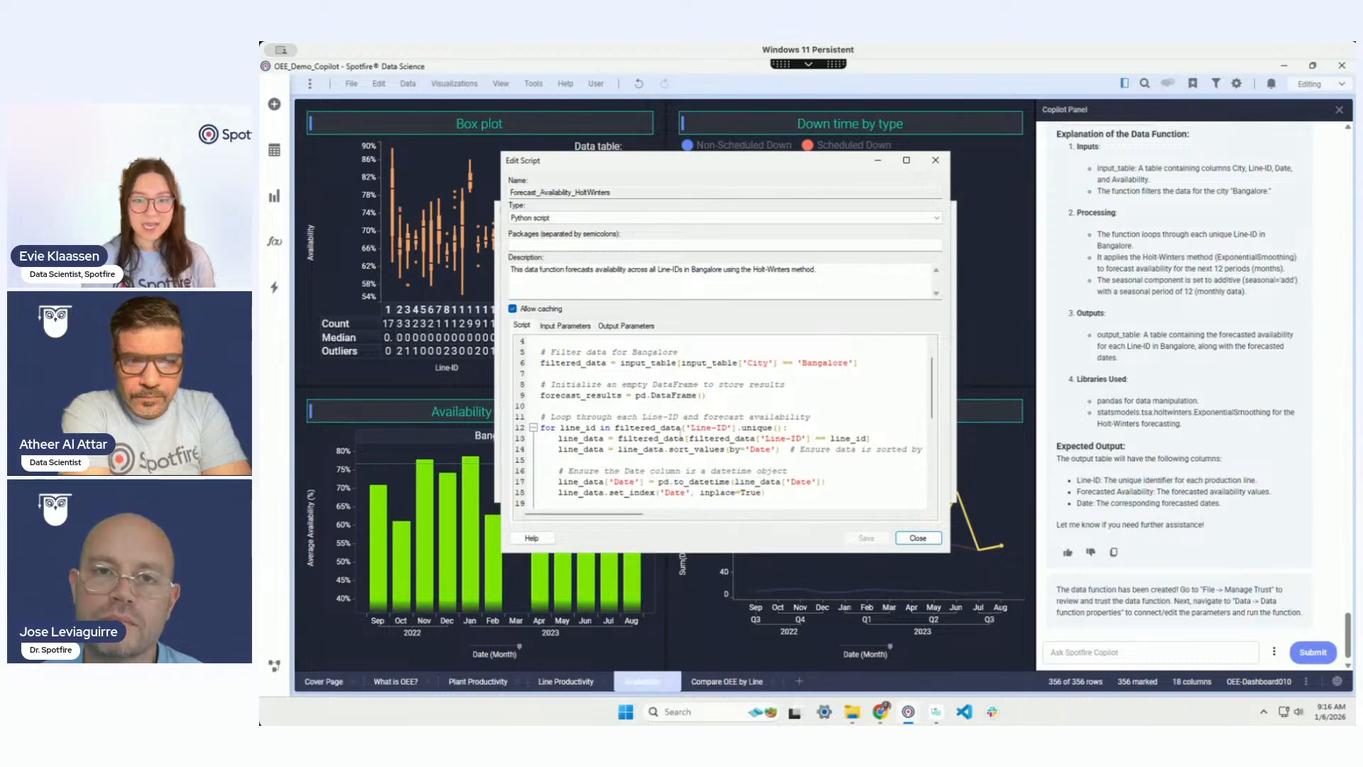
scroll(747, 462, down, 2)
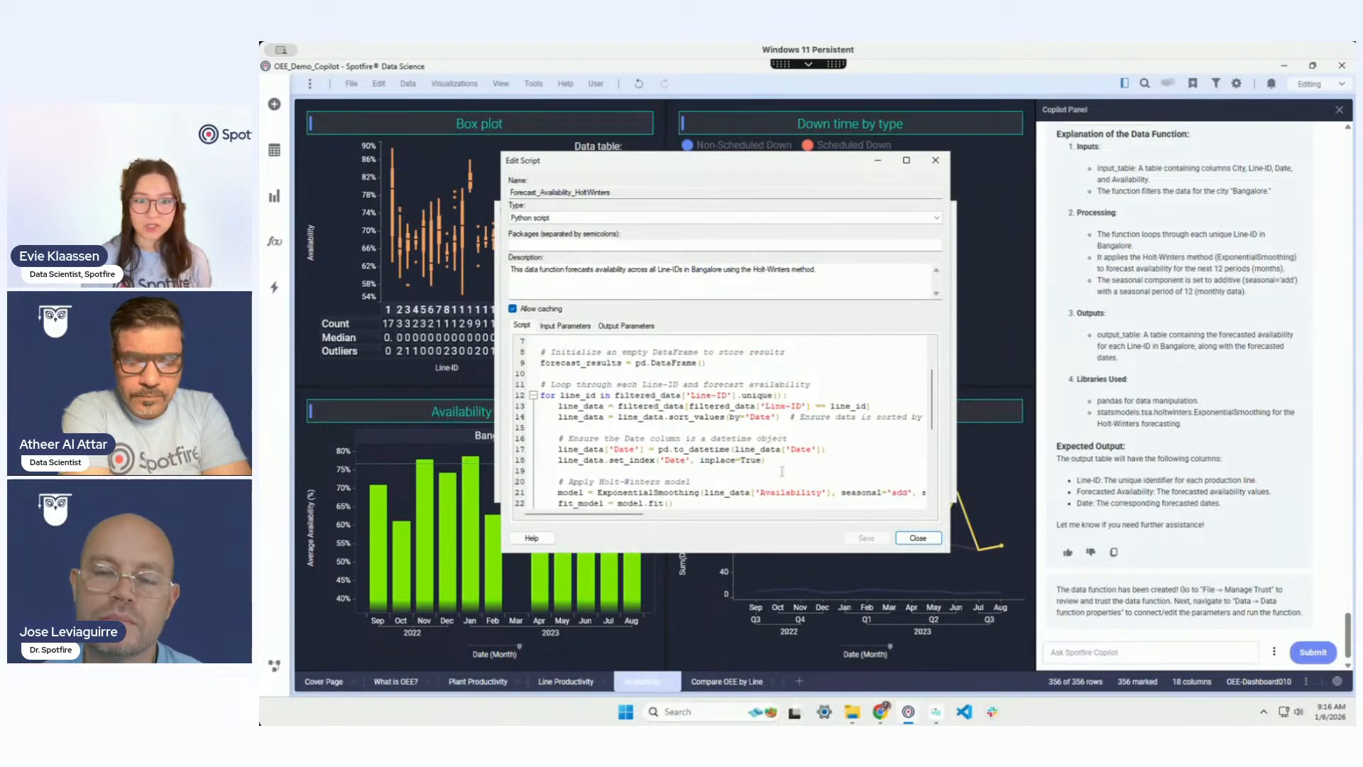
scroll(788, 473, down, 2)
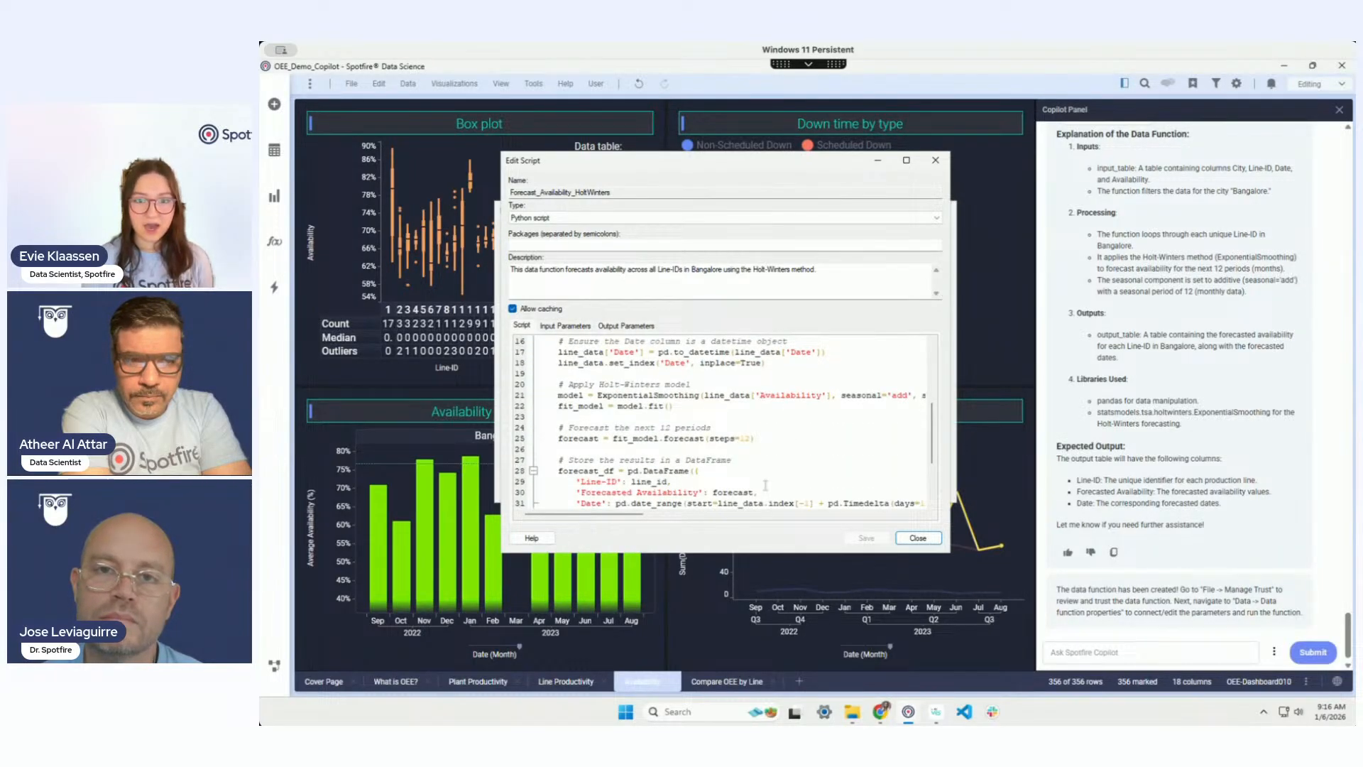
scroll(627, 521, right, 3)
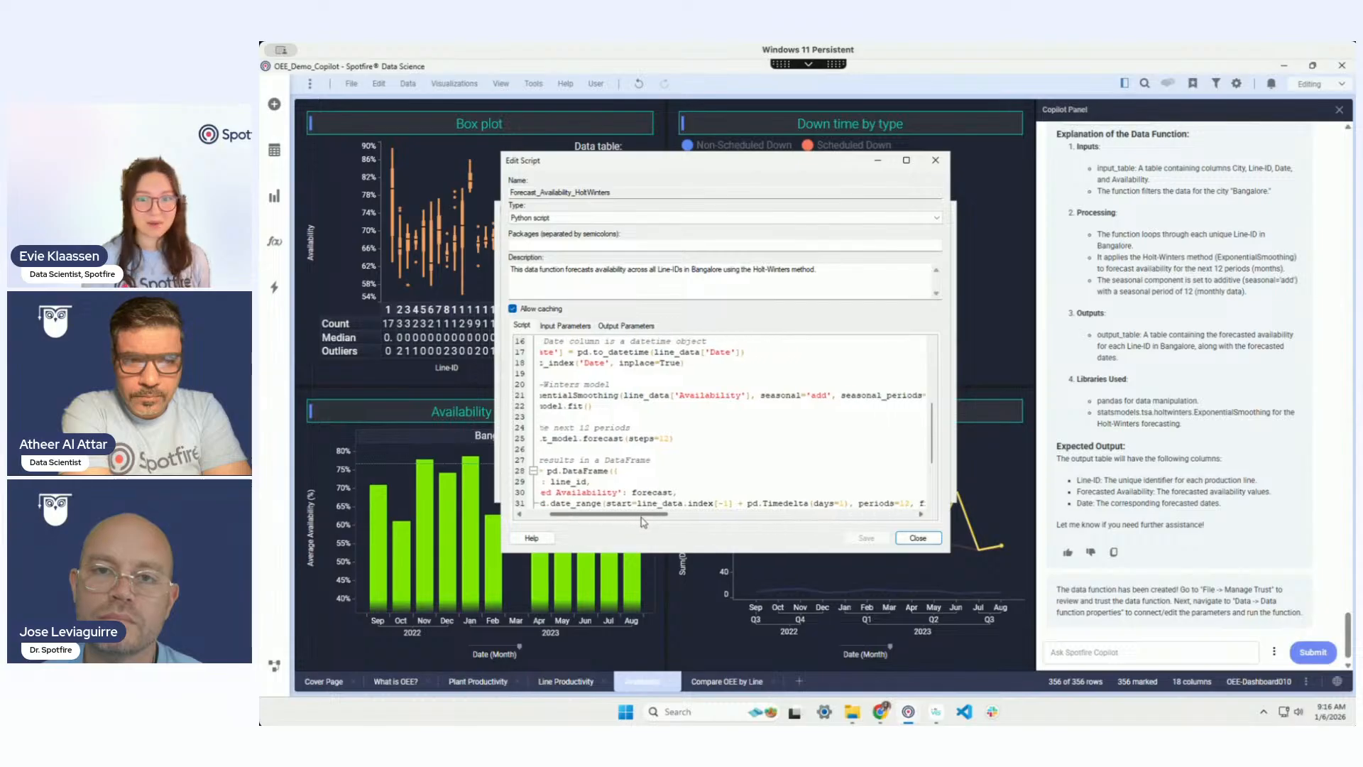
scroll(627, 522, left, 3)
scroll(717, 480, down, 2)
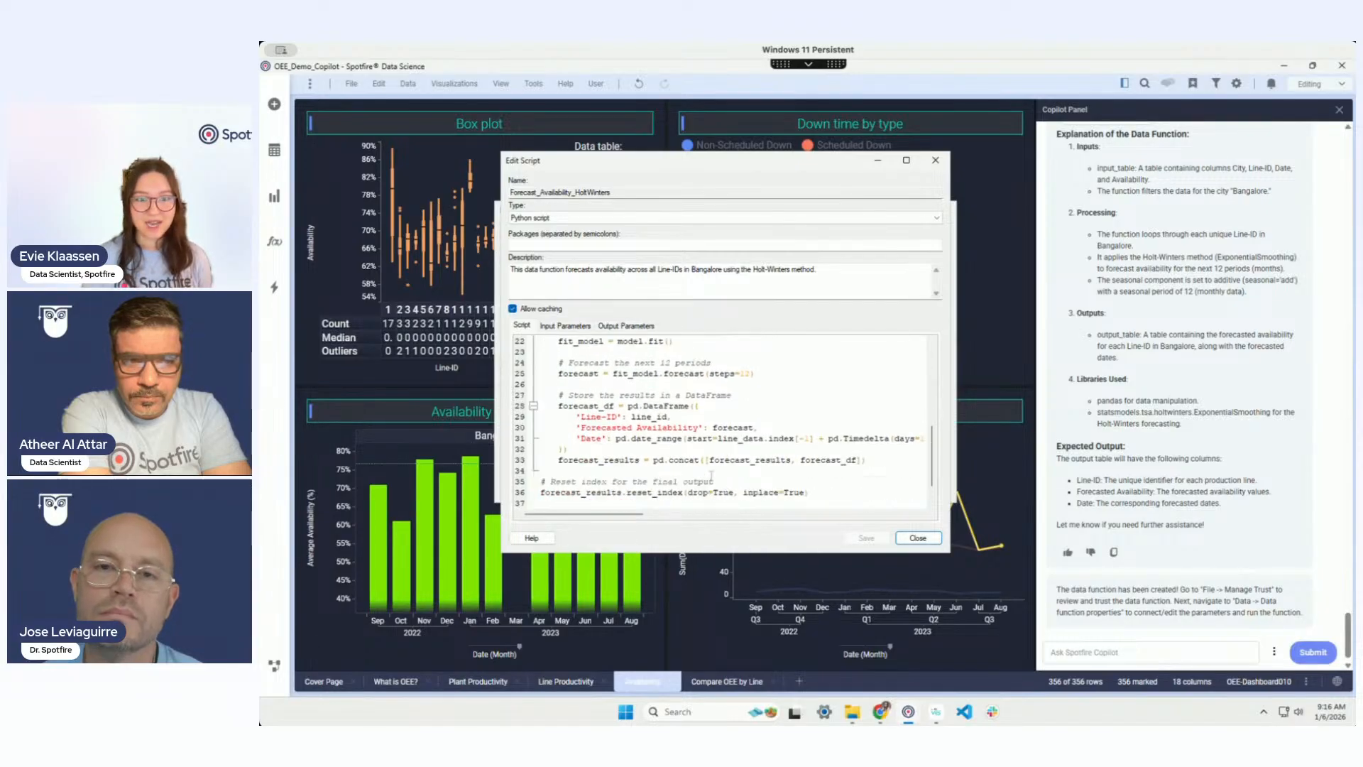
click(574, 328)
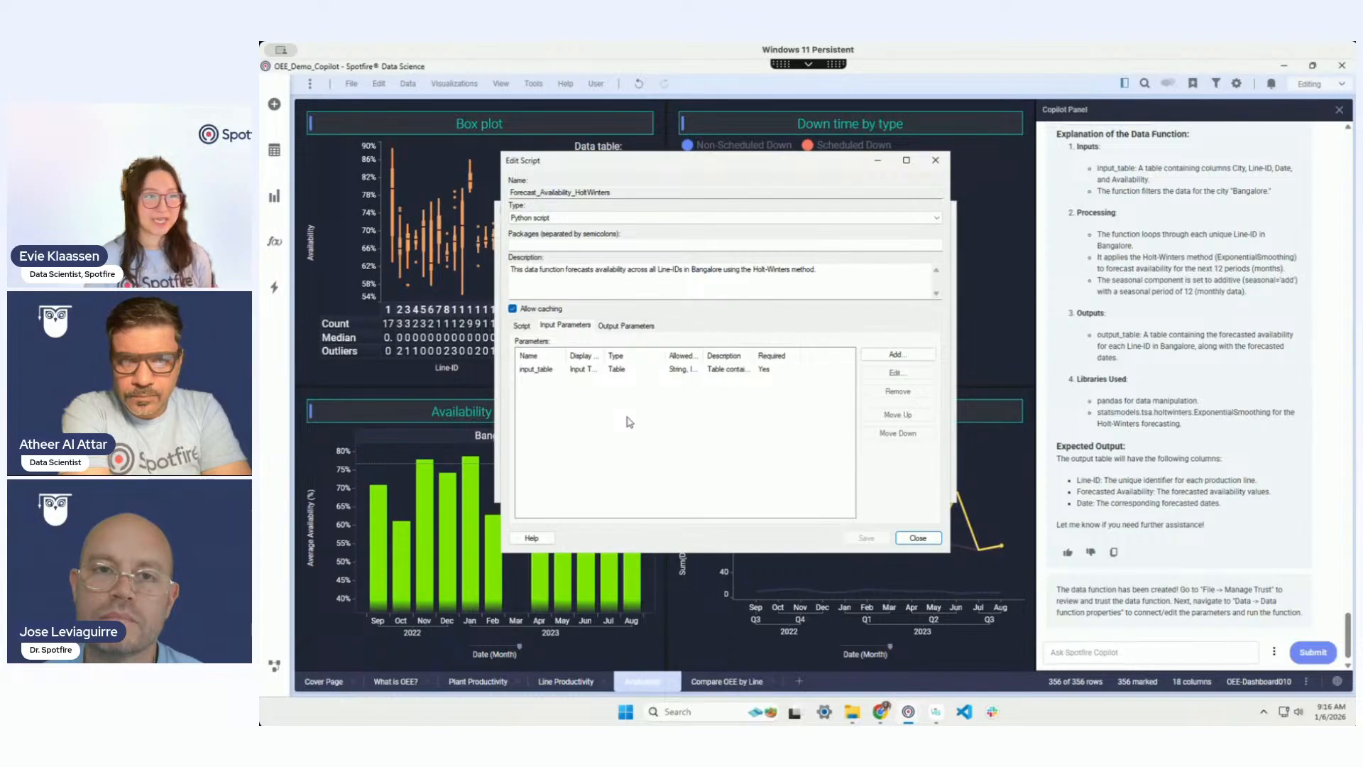
click(634, 327)
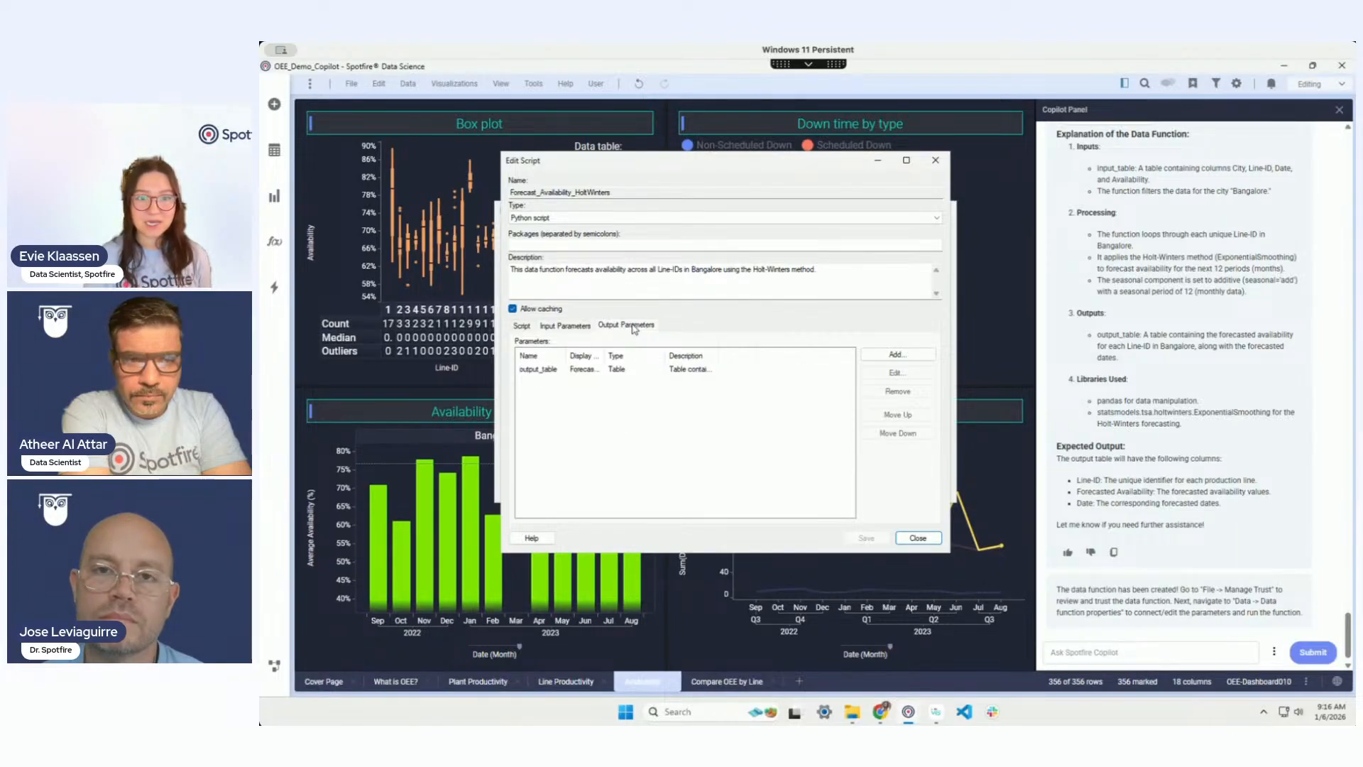
click(563, 326)
click(522, 325)
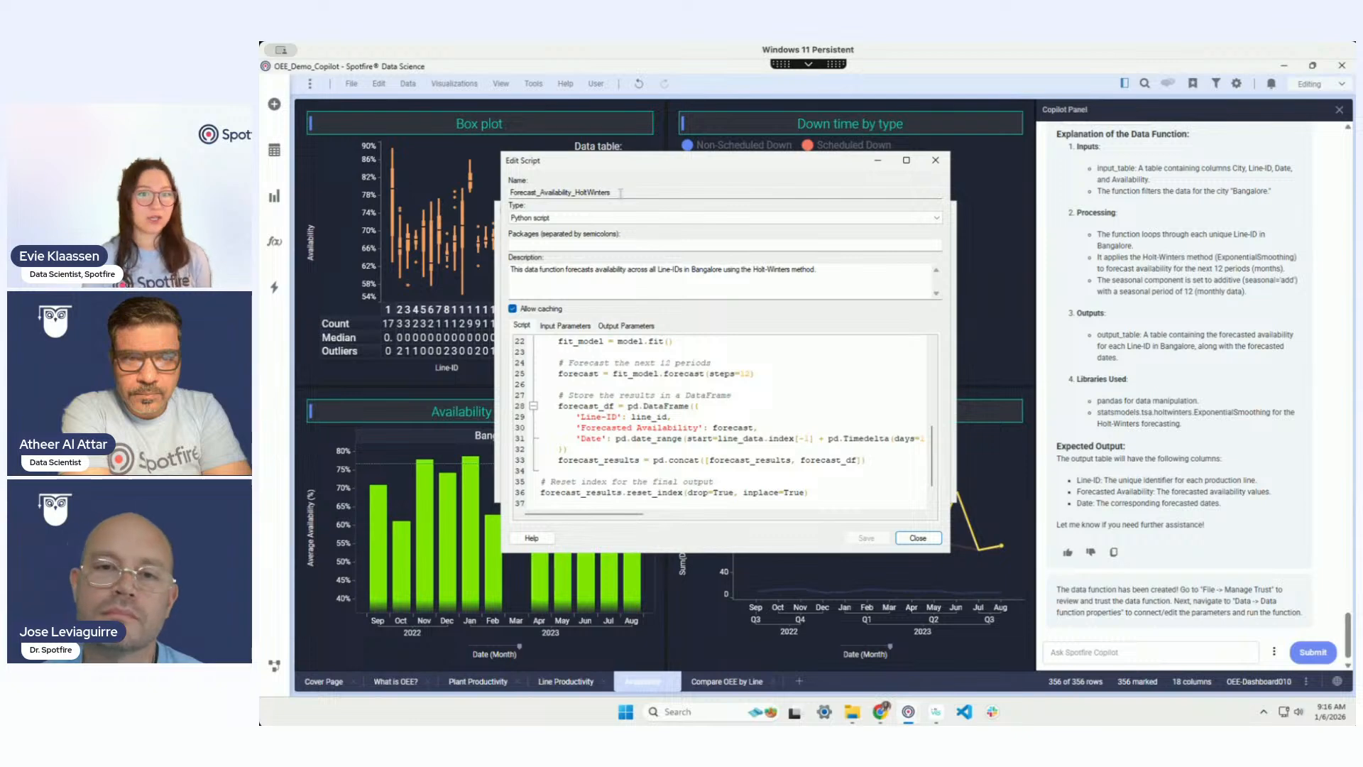
click(915, 539)
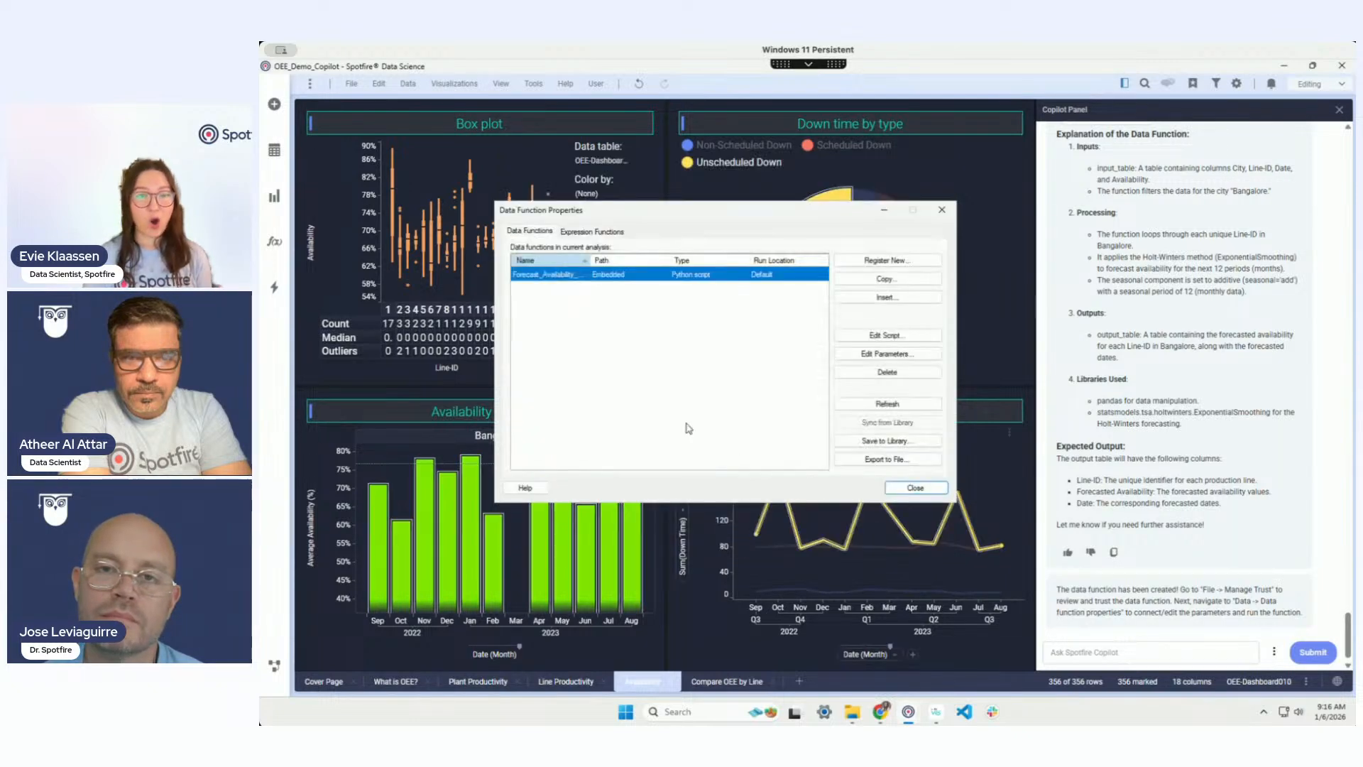
Step: Review the forecast function's parameters with a Columns input handler, cancel, and close Data Function Properties
click(887, 354)
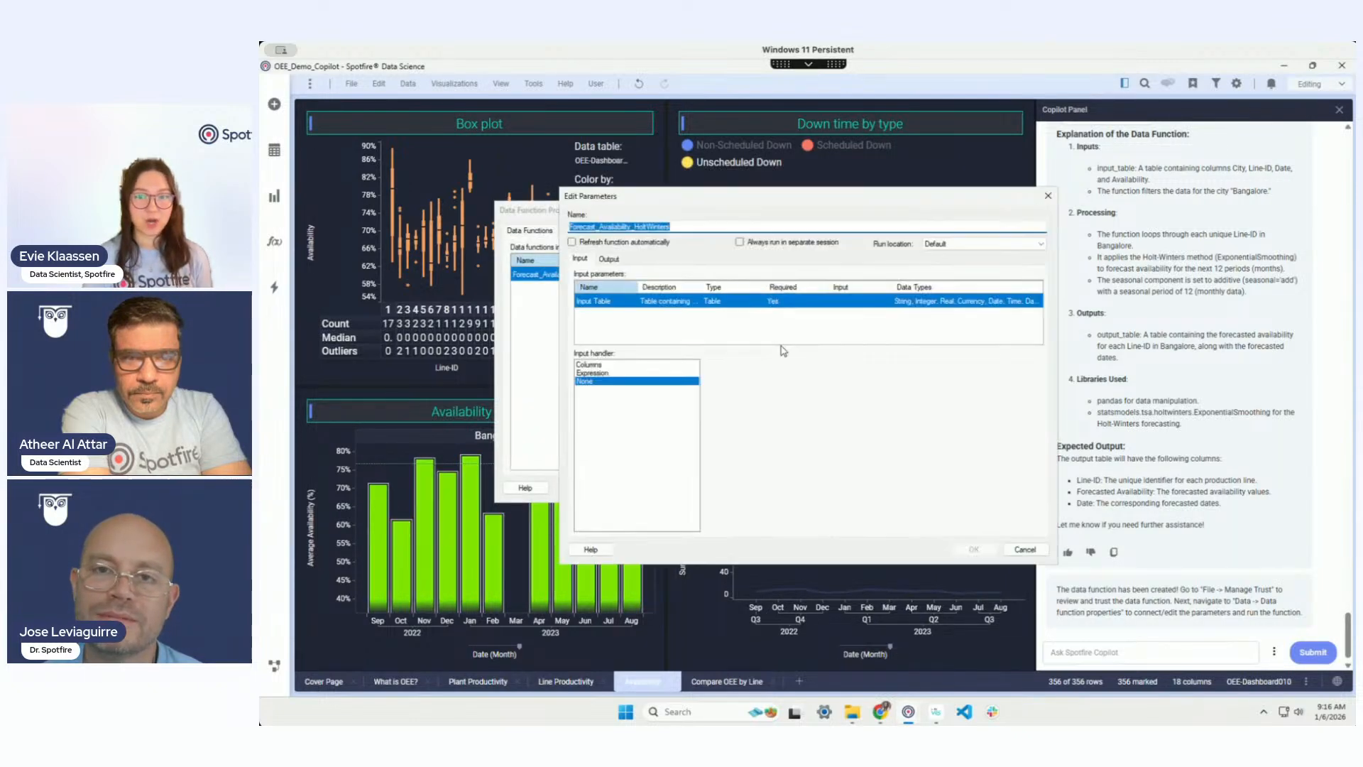
click(609, 364)
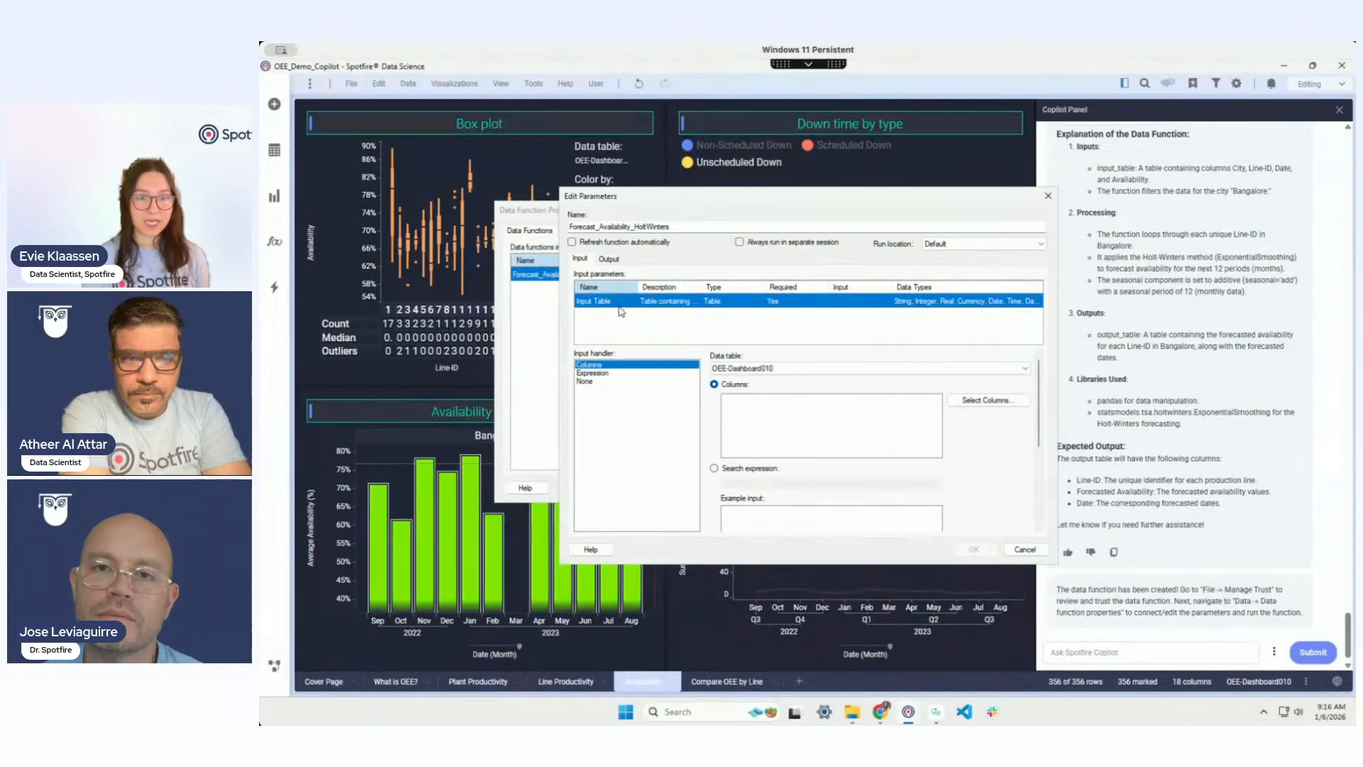
click(608, 259)
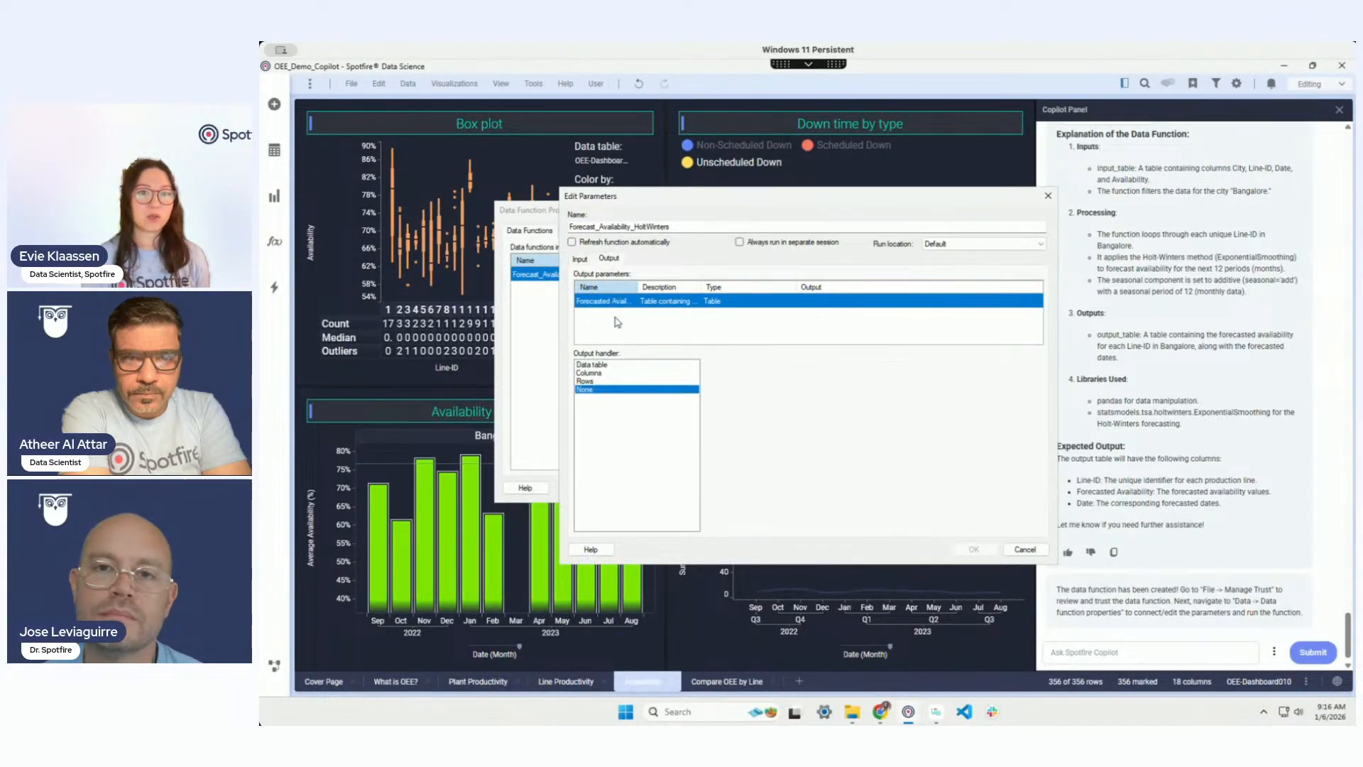
click(1024, 549)
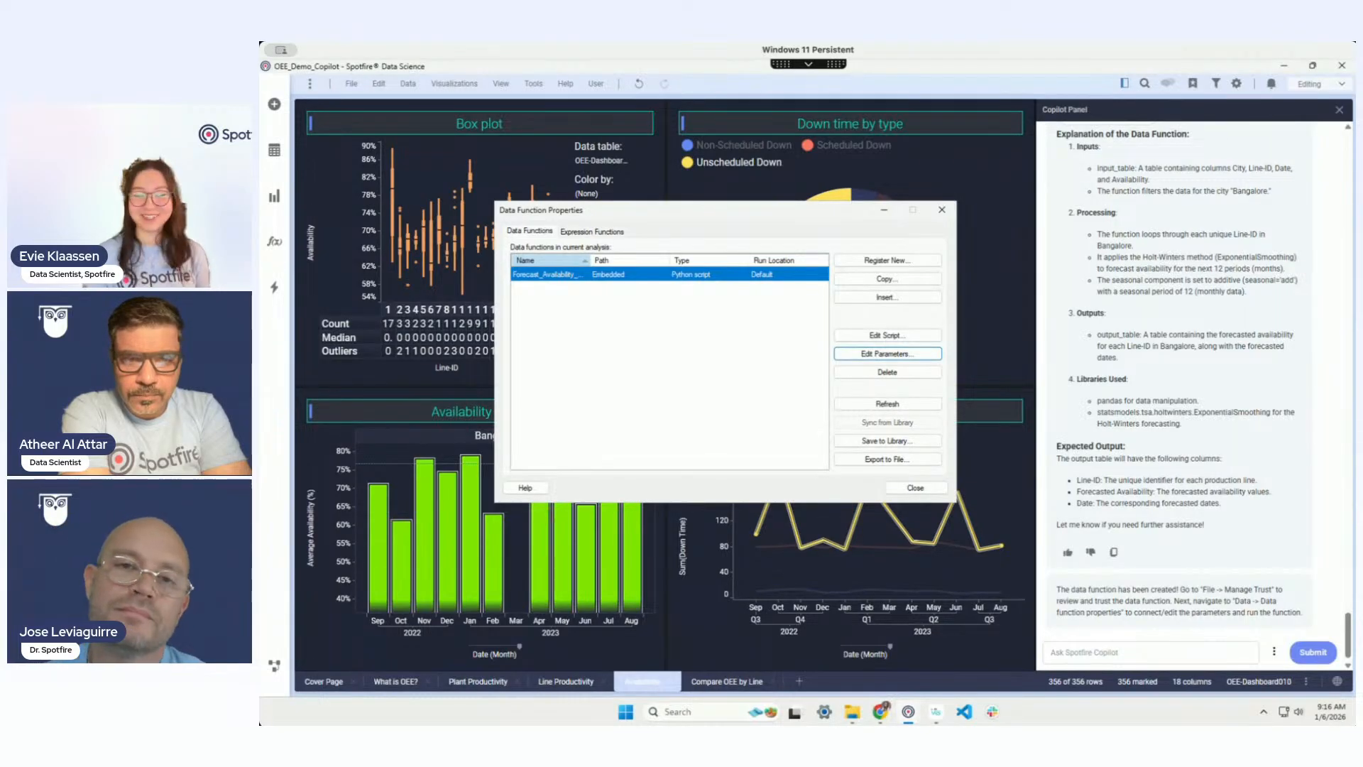
click(915, 489)
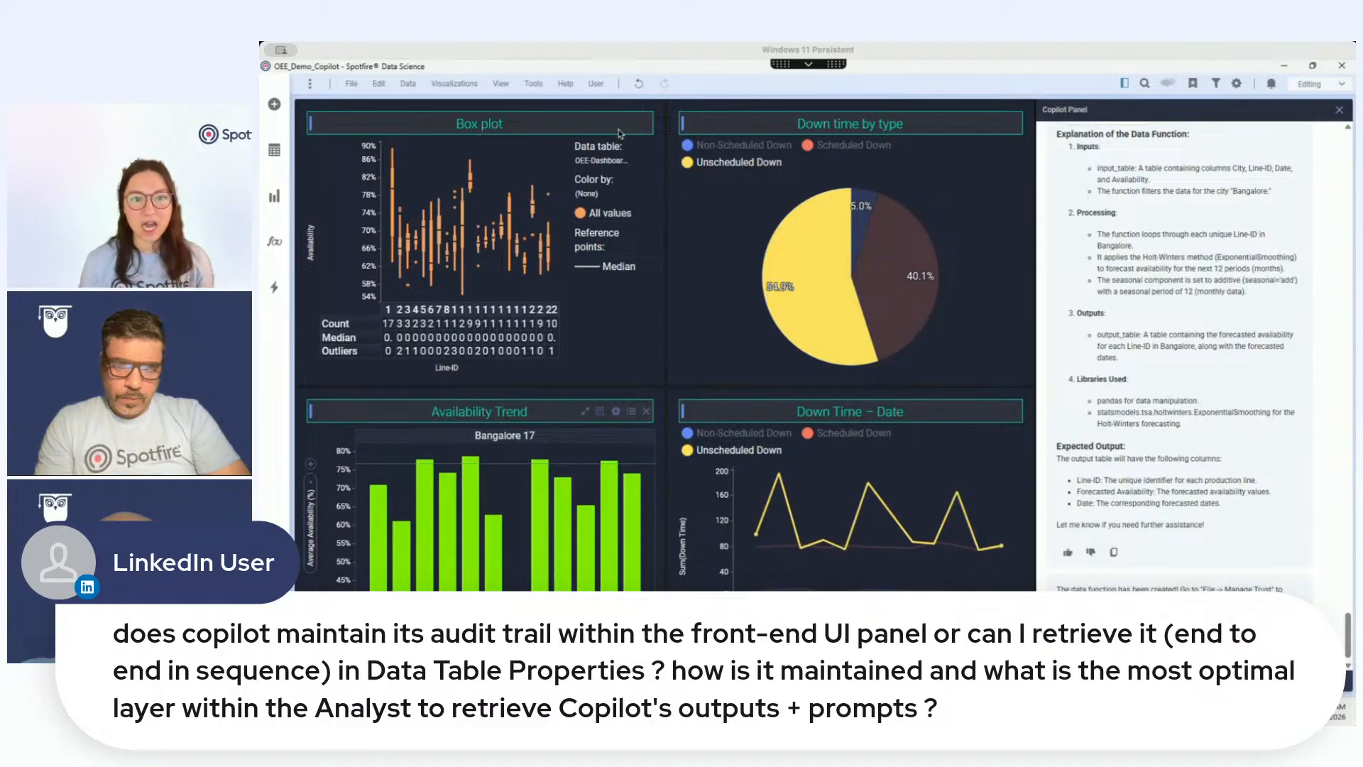
click(751, 97)
click(596, 84)
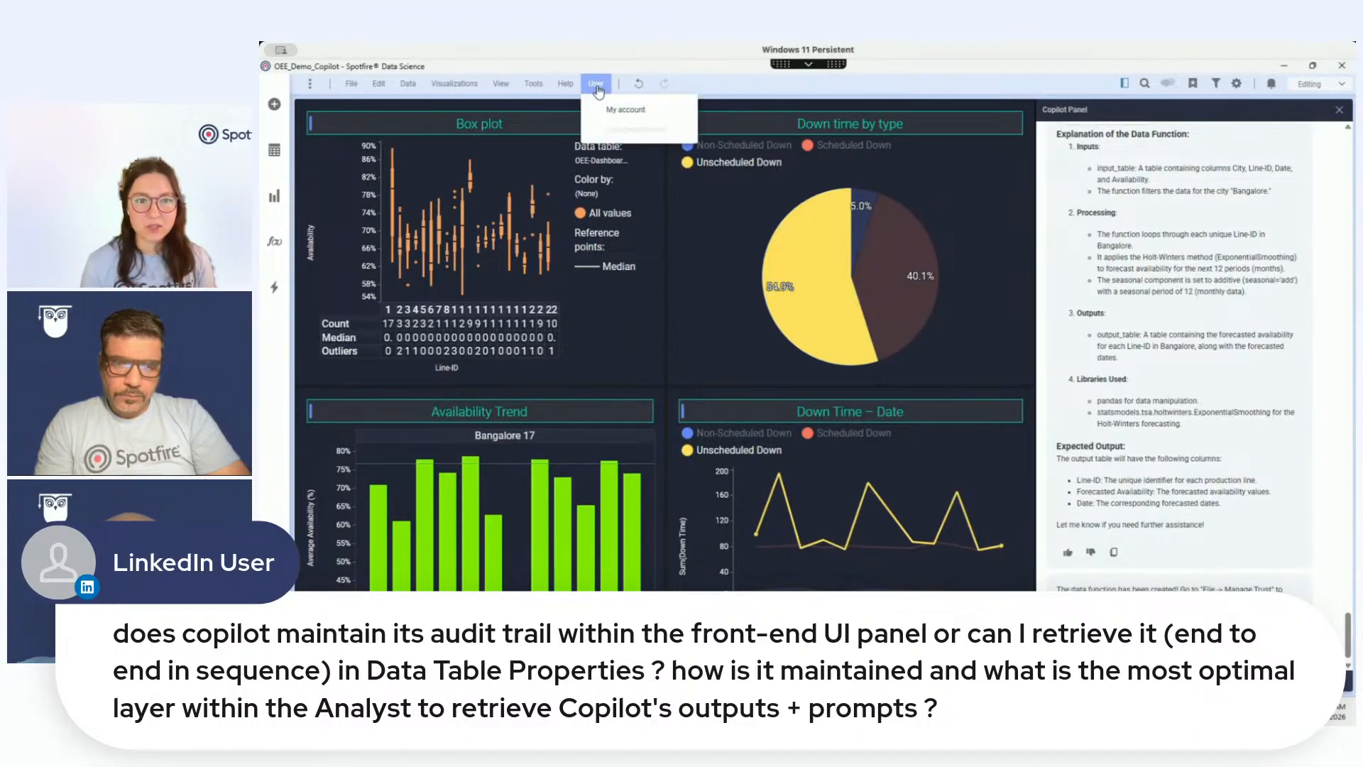
click(773, 84)
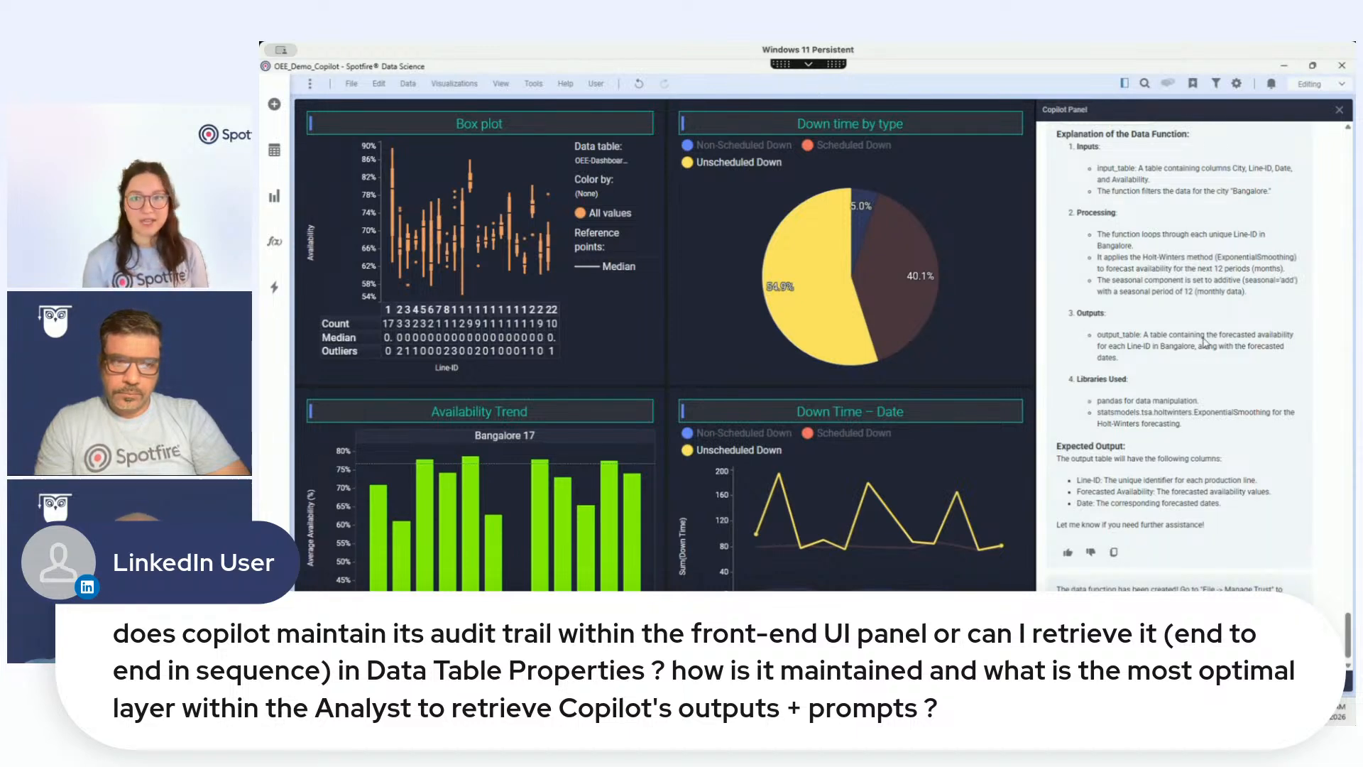
scroll(1217, 353, up, 4)
scroll(1216, 352, down, 4)
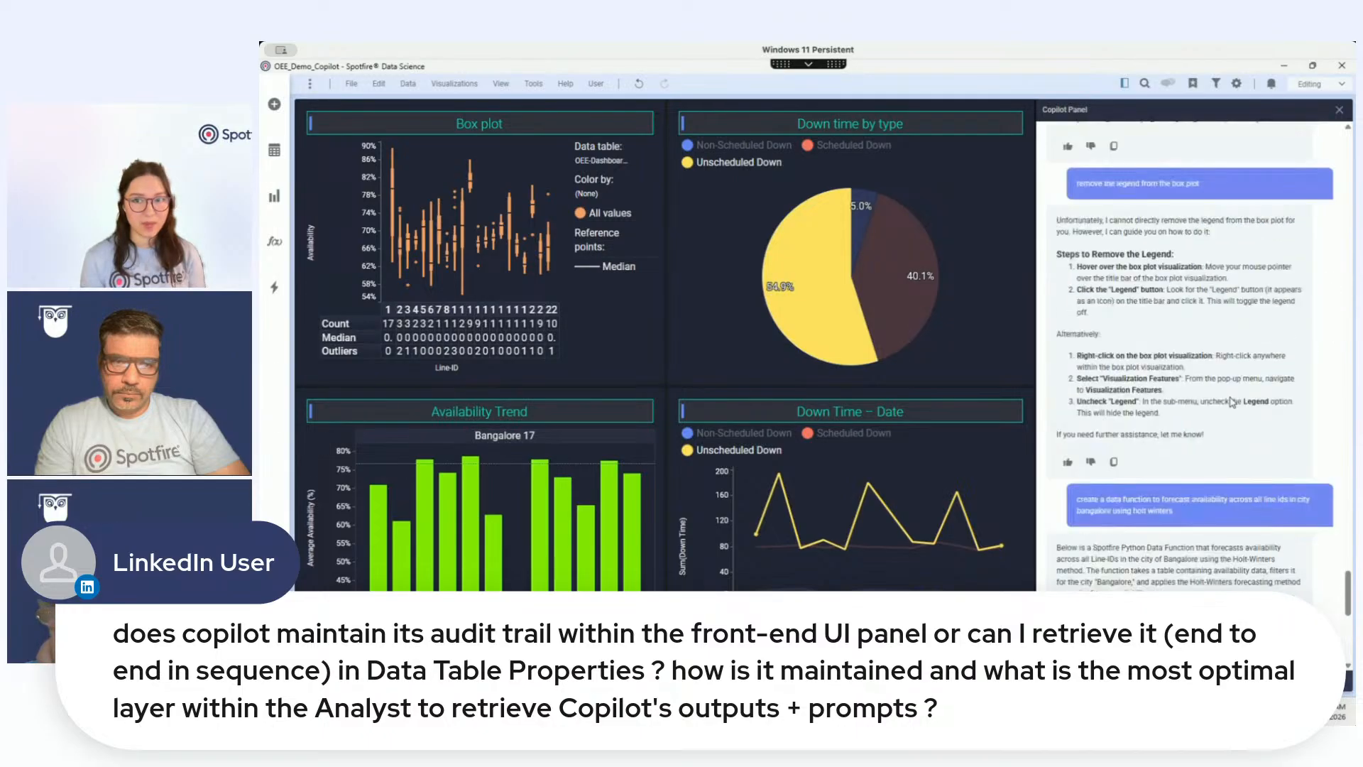
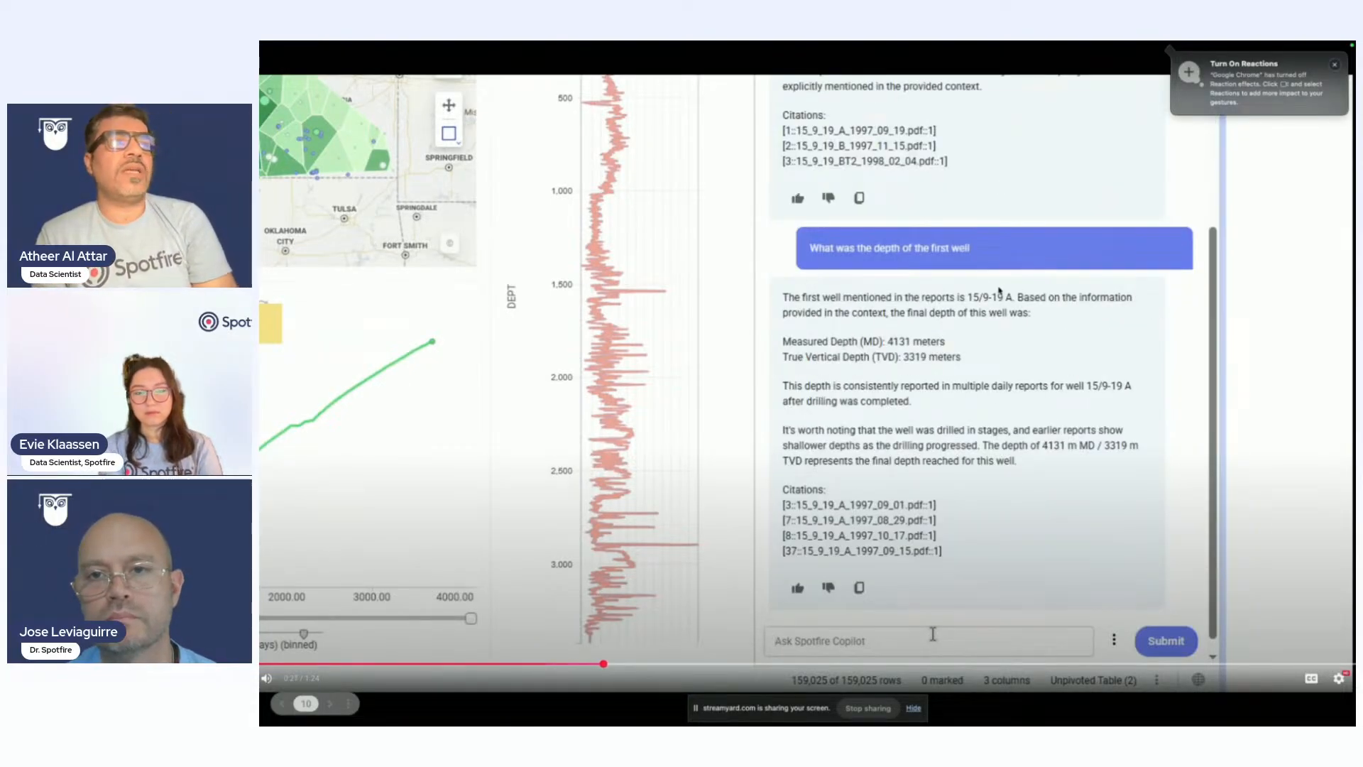
Step: Rewind the demo video from 0:27 to 0:23, back to Copilot's answer listing wells 15/9-19 A, B and BT2
click(596, 664)
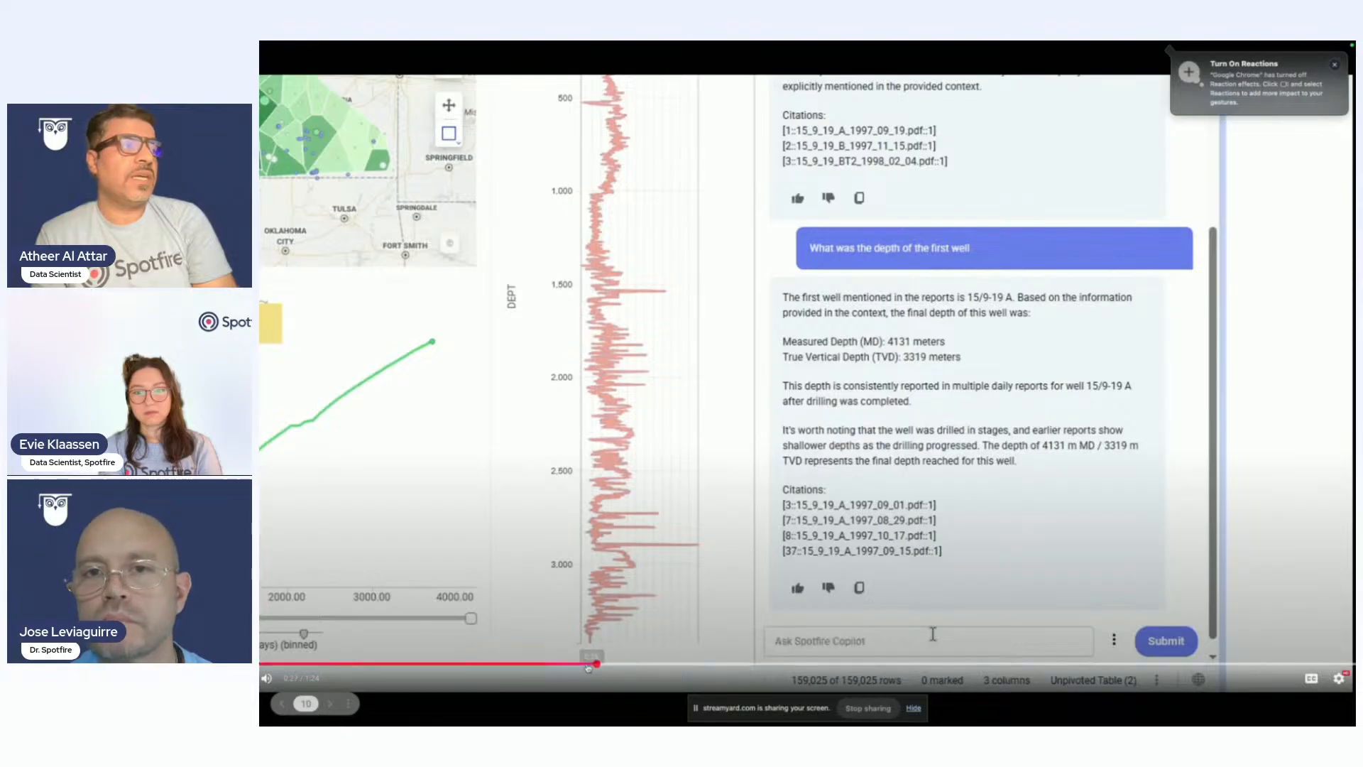
click(545, 665)
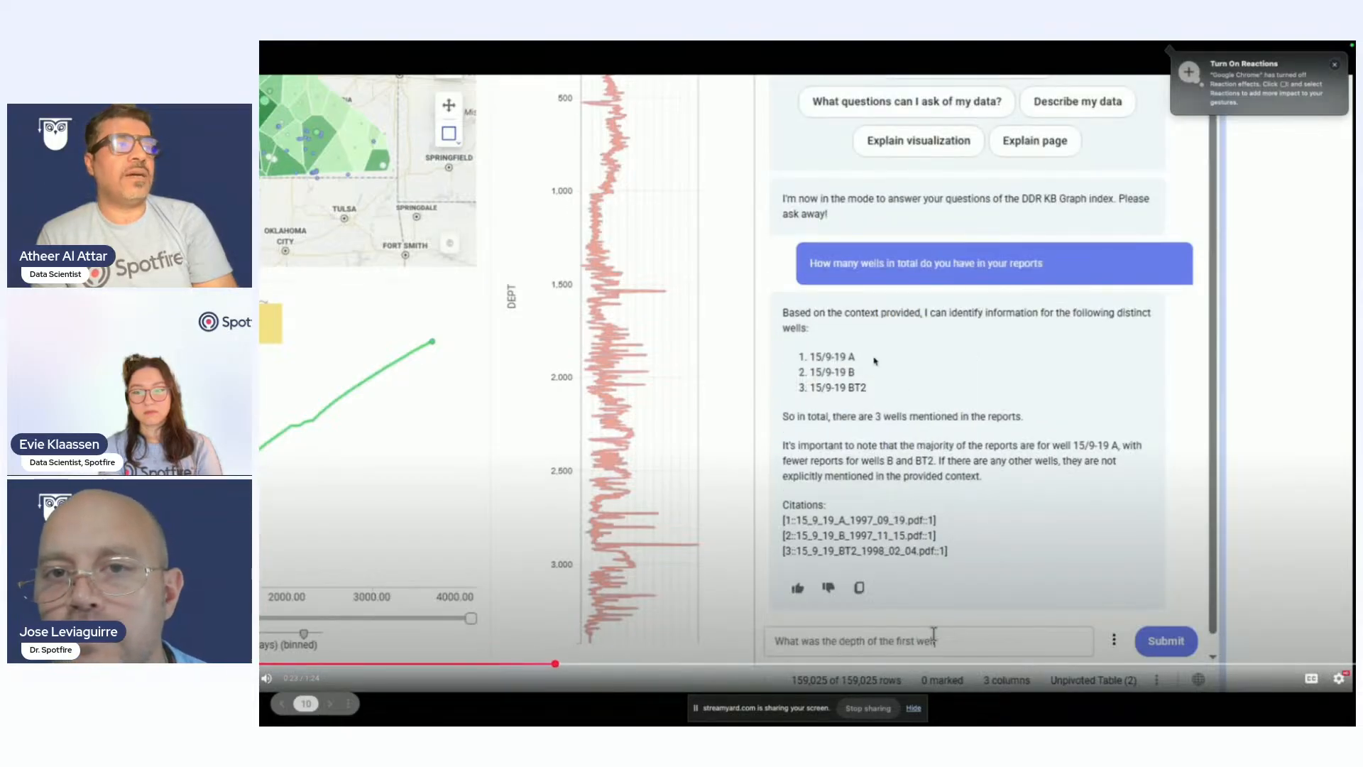